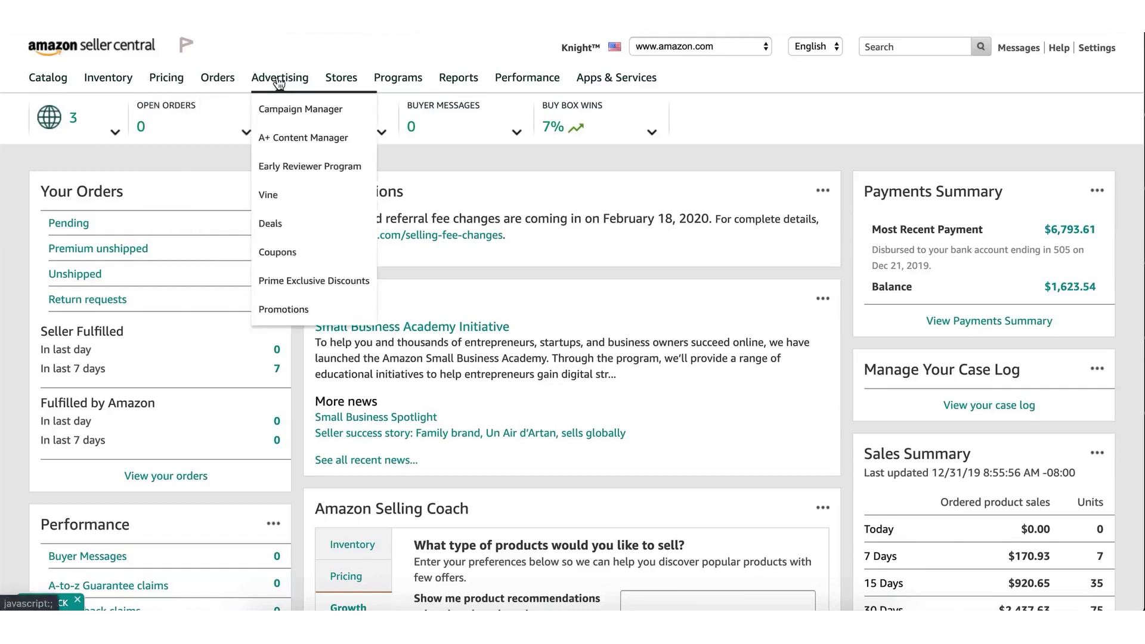
- Open Campaign Manager and look over the campaign stats without changing the date range
{"action": "left_click", "coordinate": [298, 108]}
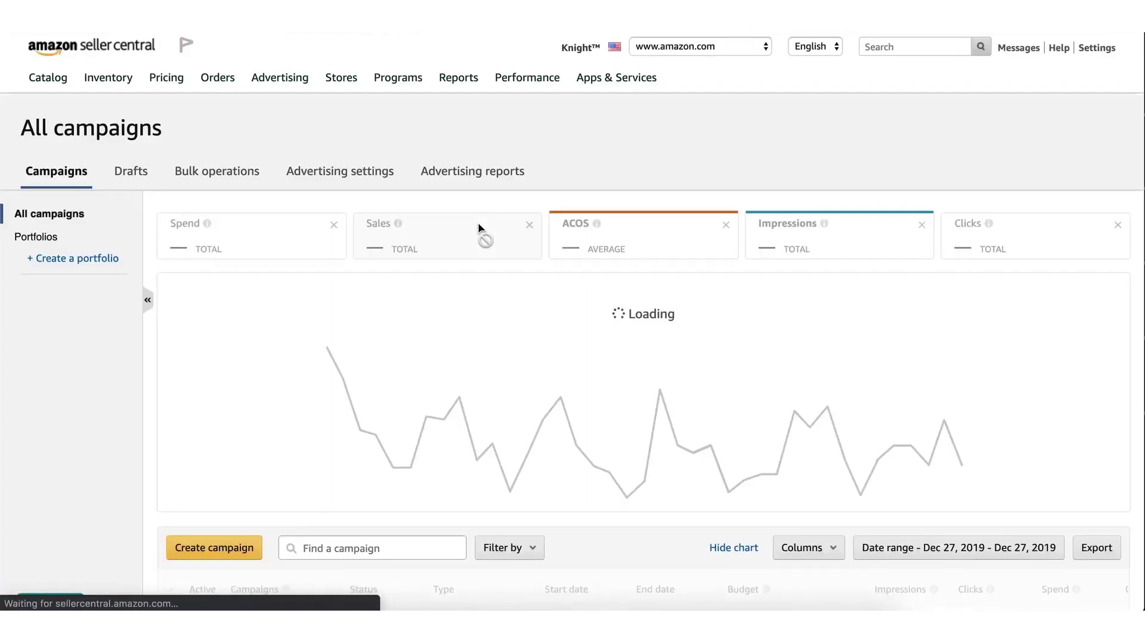
{"action": "scroll", "coordinate": [481, 231], "scroll_direction": "down", "scroll_amount": 1}
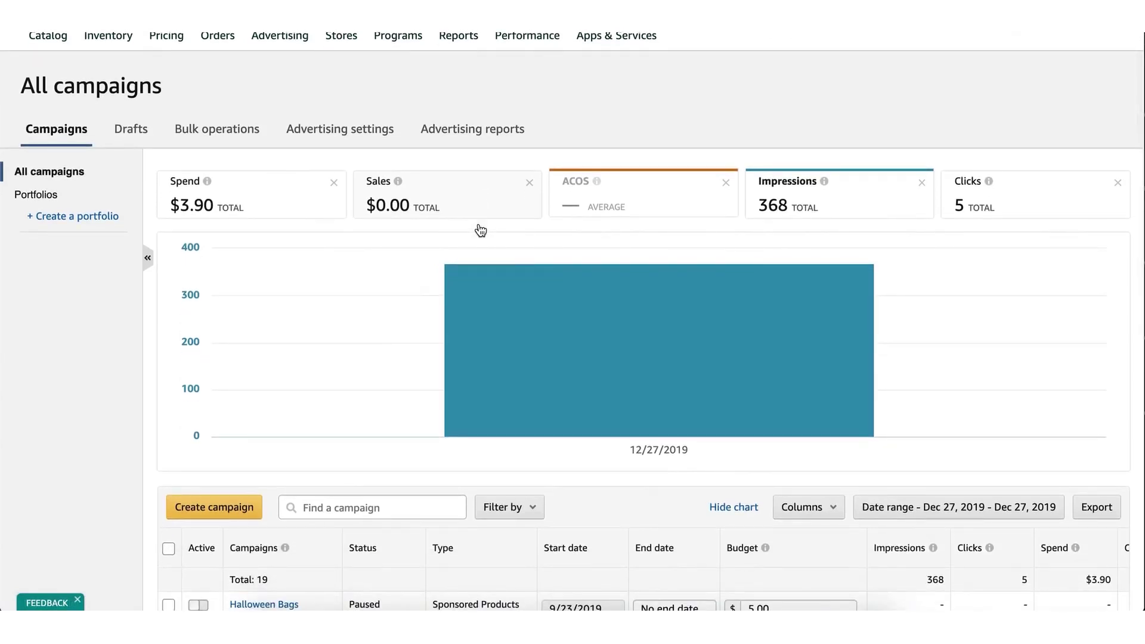
{"action": "scroll", "coordinate": [481, 230], "scroll_direction": "down", "scroll_amount": 1}
{"action": "left_click", "coordinate": [885, 483]}
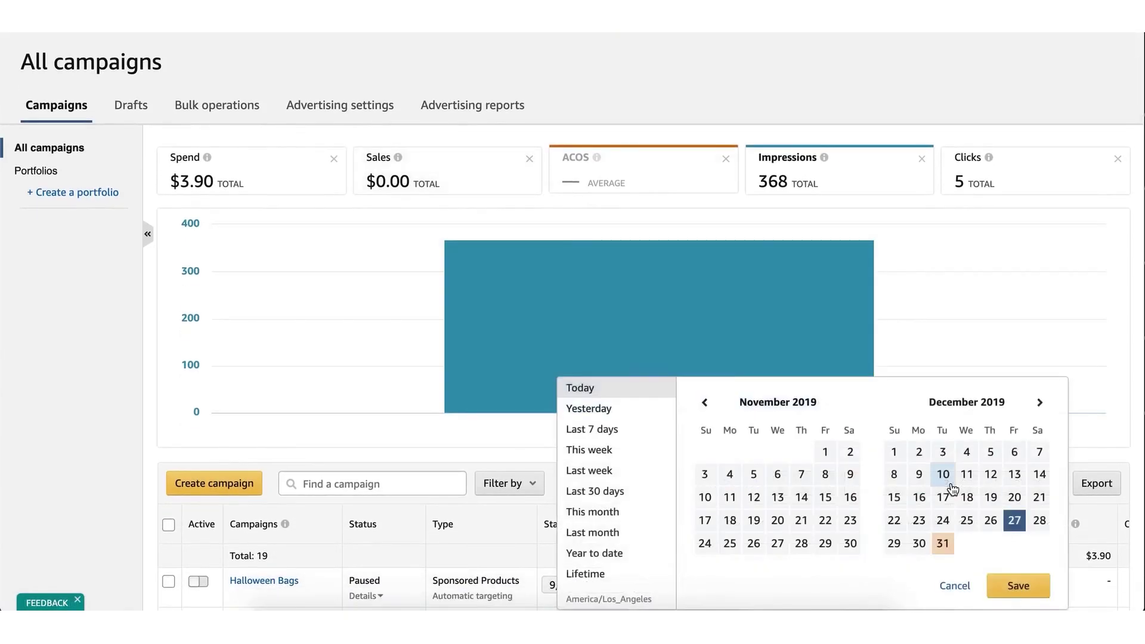
{"action": "left_click", "coordinate": [429, 435]}
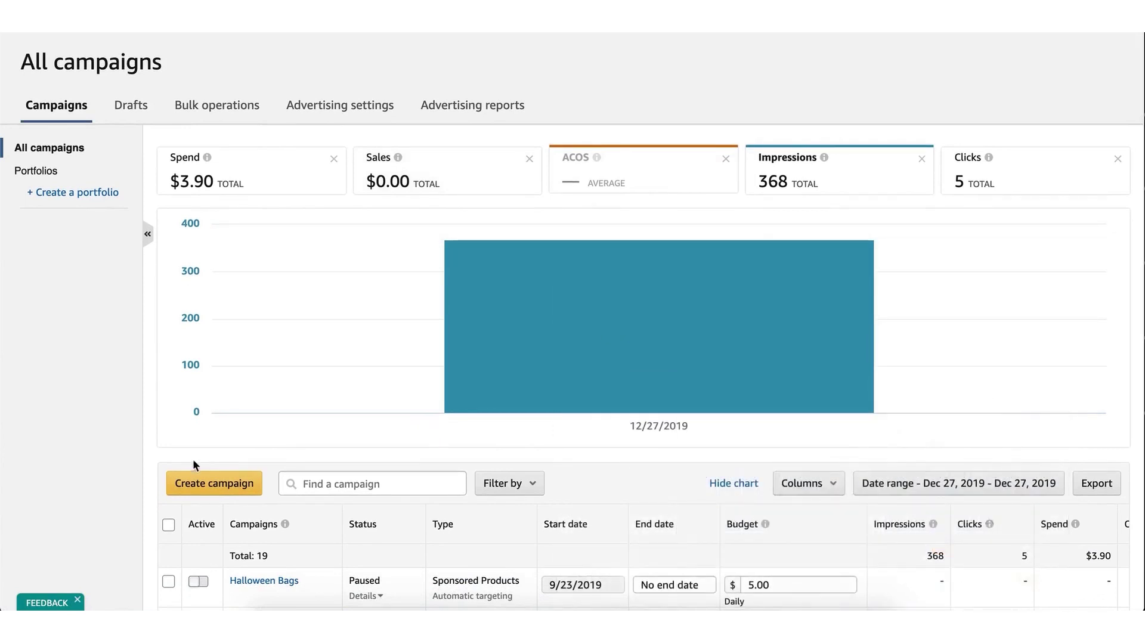
- Create a Sponsored Products campaign and enter the name 'My FirsstCampaign'
{"action": "left_click", "coordinate": [200, 486]}
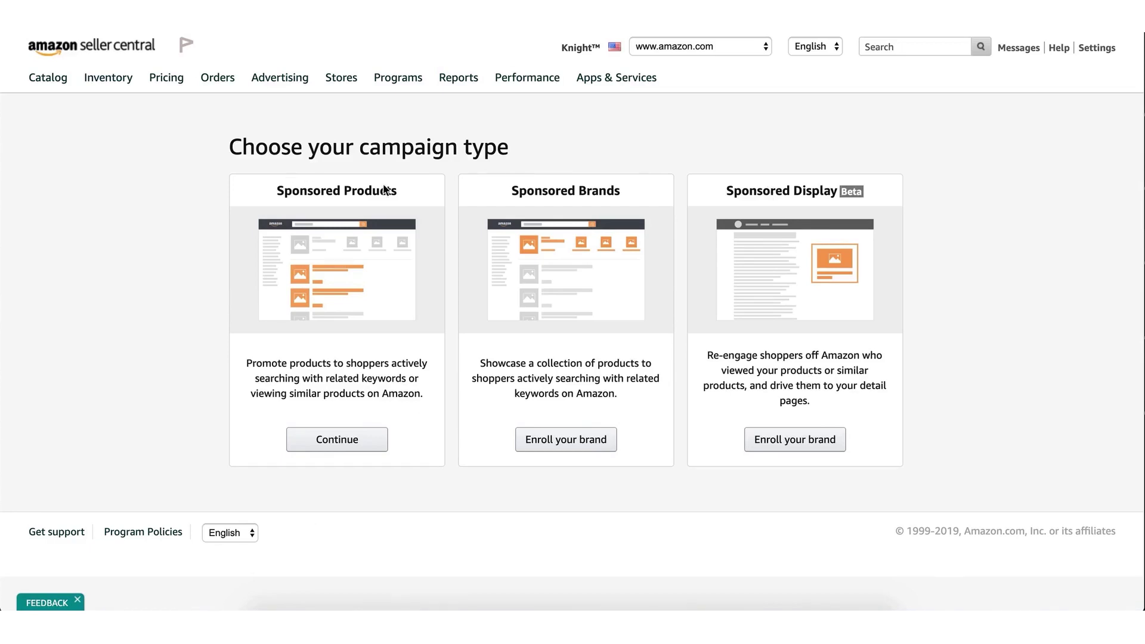
{"action": "left_click", "coordinate": [328, 440]}
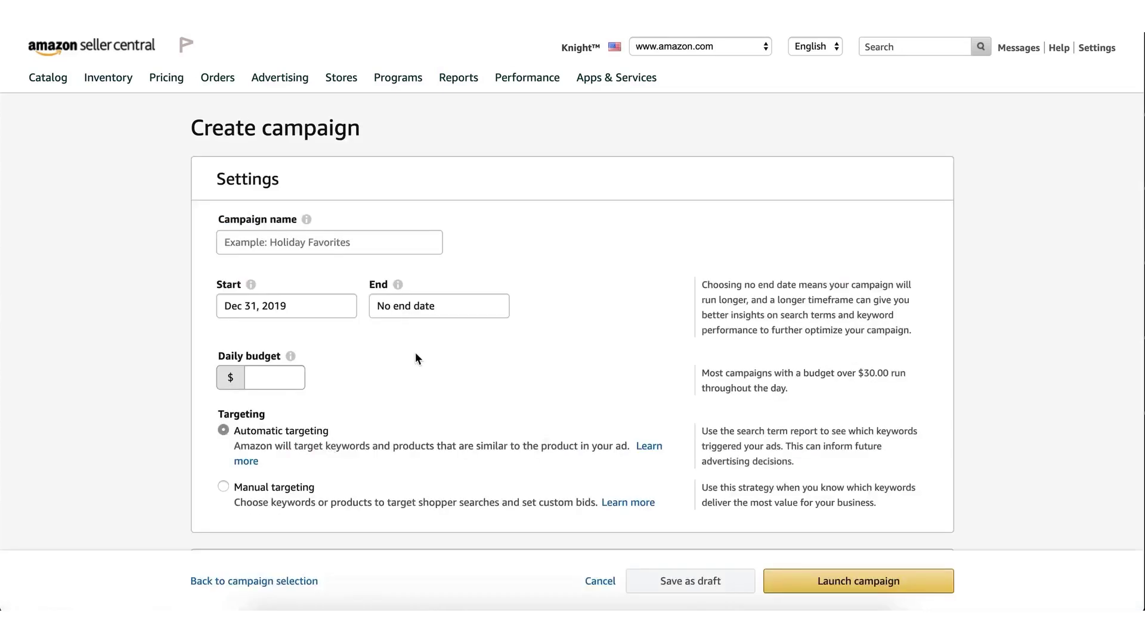
{"action": "scroll", "coordinate": [411, 345], "scroll_direction": "down", "scroll_amount": 1}
{"action": "left_click", "coordinate": [325, 177]}
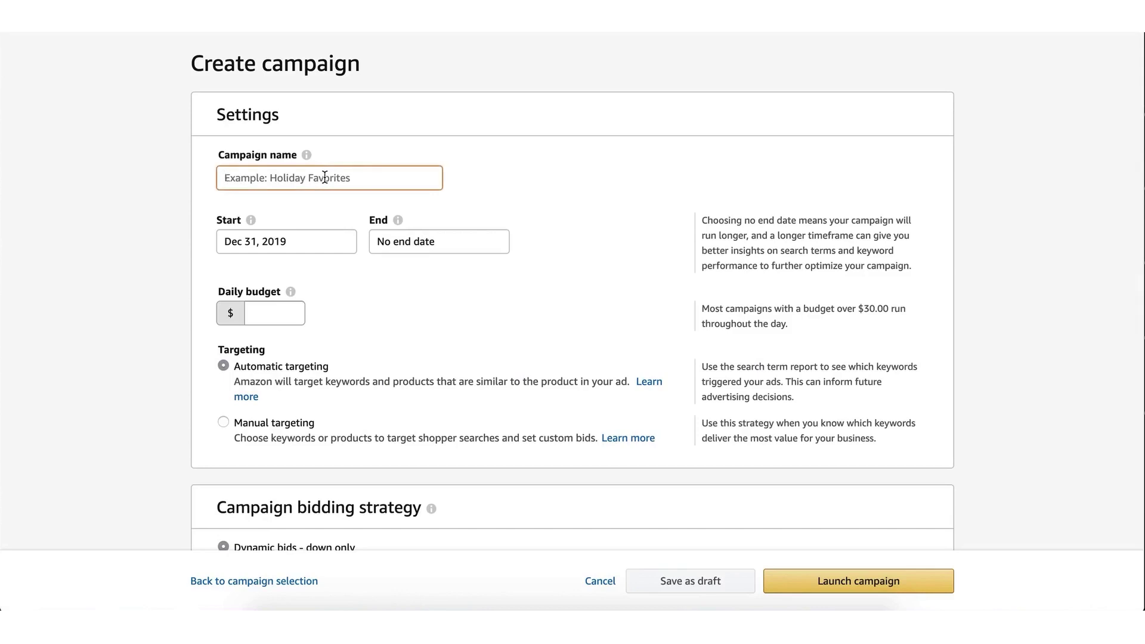
{"action": "type", "text": "My FirsstCampaign"}
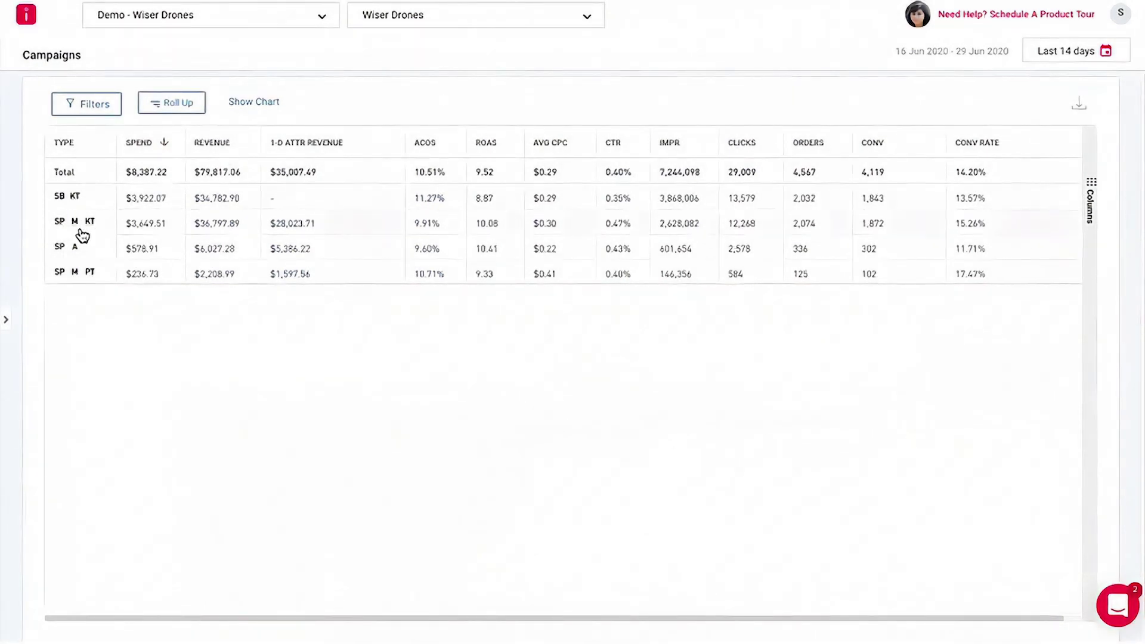
- Set Roll Up to None so each campaign is listed separately, and glance through the Columns list
{"action": "left_click", "coordinate": [177, 102]}
{"action": "left_click", "coordinate": [175, 178]}
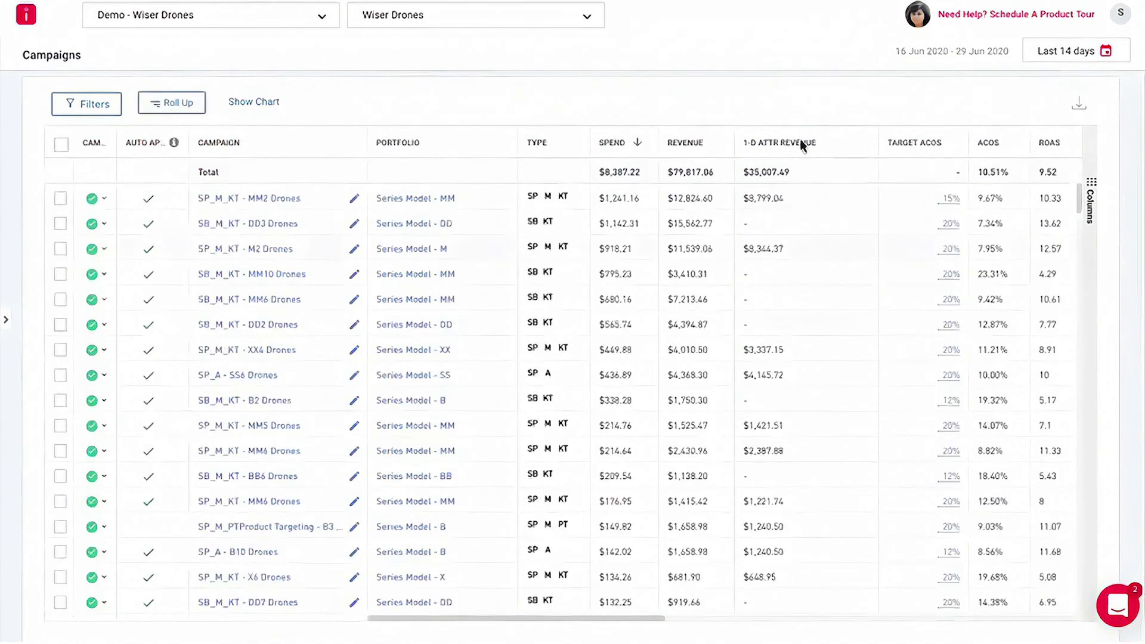
{"action": "left_click", "coordinate": [1091, 218]}
{"action": "scroll", "coordinate": [974, 614], "scroll_direction": "down", "scroll_amount": 2}
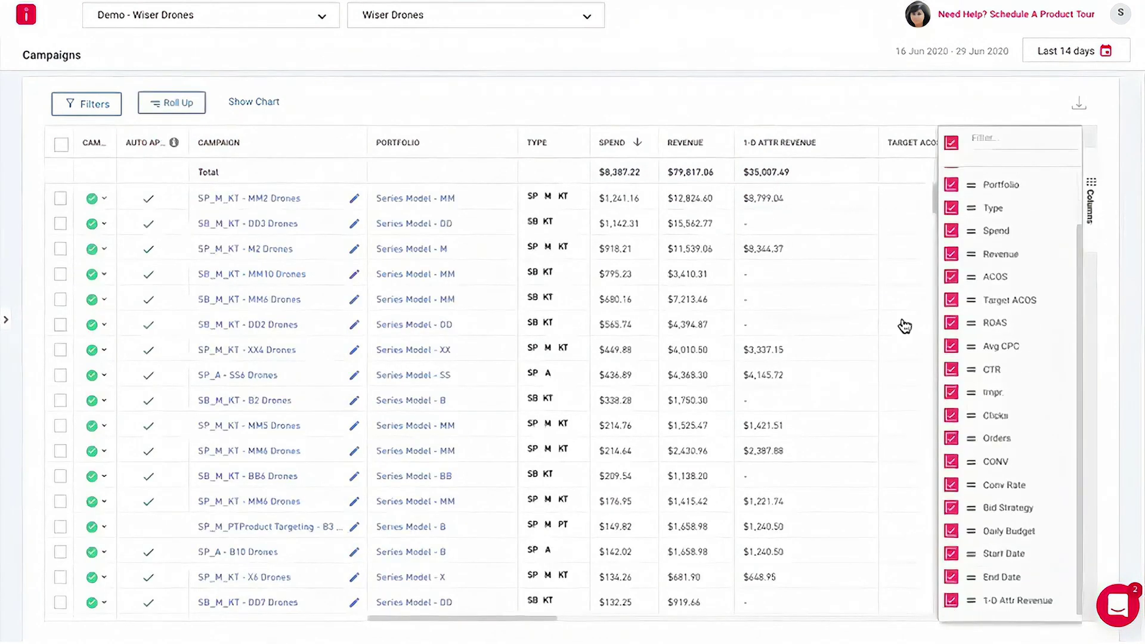
{"action": "left_click", "coordinate": [835, 105]}
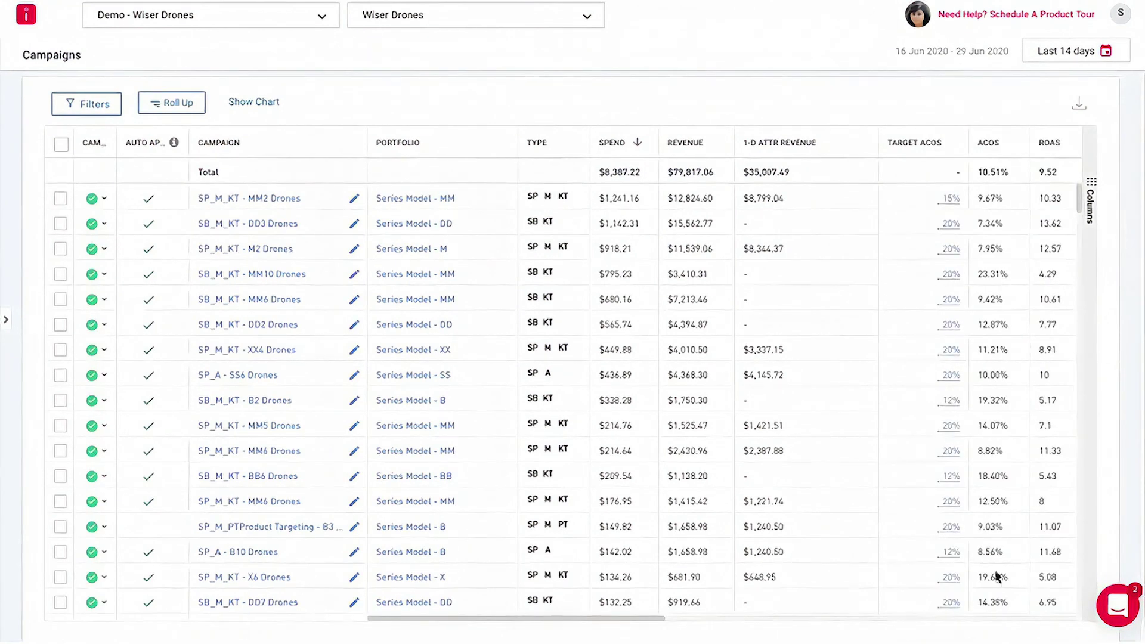
{"action": "left_click", "coordinate": [6, 320]}
- Show the Auto Campaign search terms in the Sponsored Products report with the sidebar hidden
{"action": "left_click", "coordinate": [90, 358]}
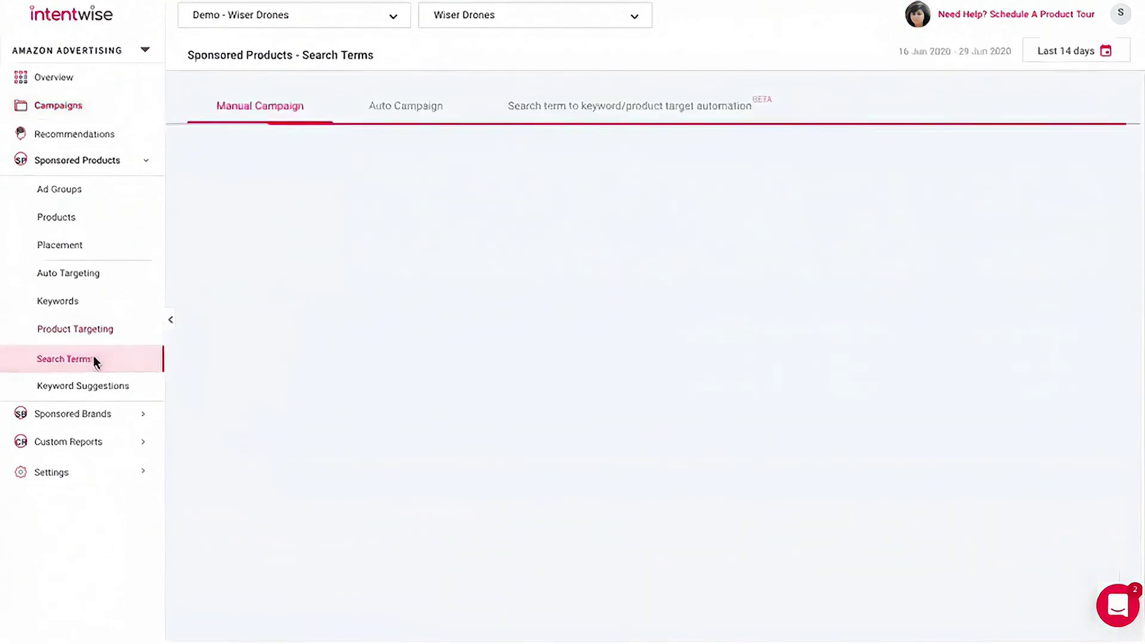
{"action": "left_click", "coordinate": [399, 109]}
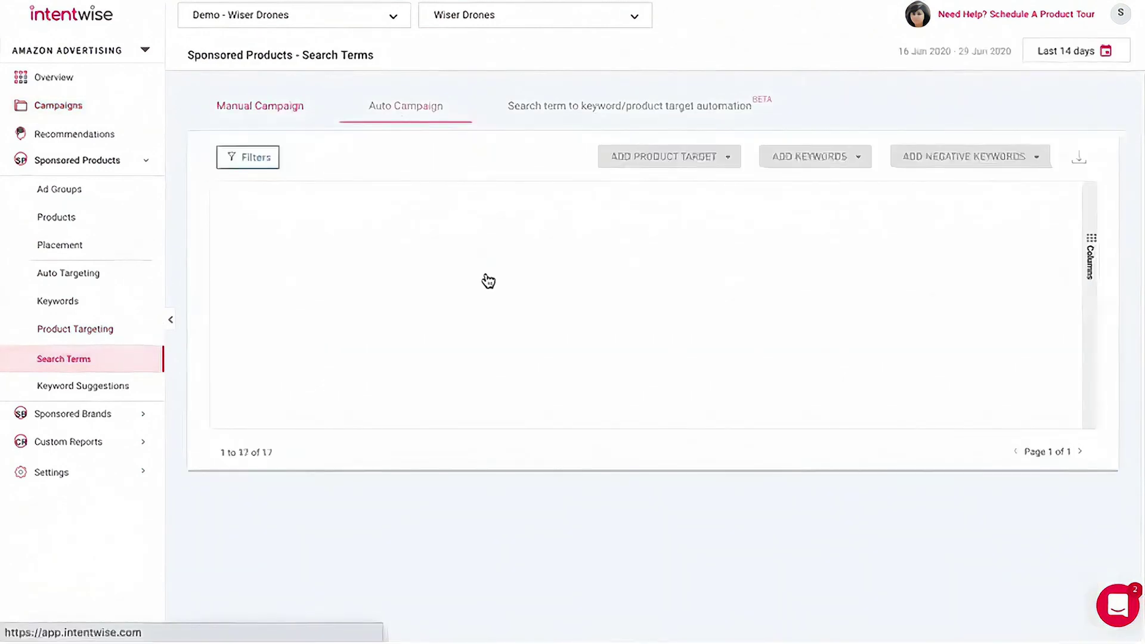
{"action": "left_click", "coordinate": [171, 320]}
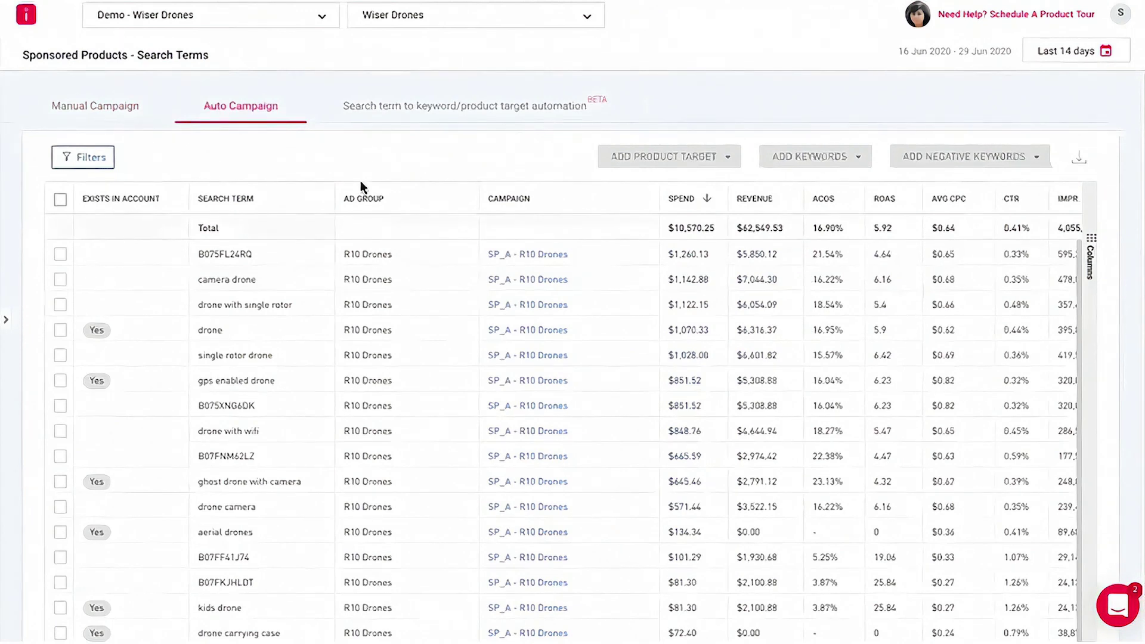
- Select search term B075FL24RQ to preview the product-target options, then deselect it
{"action": "left_click", "coordinate": [60, 255]}
{"action": "left_click", "coordinate": [721, 150]}
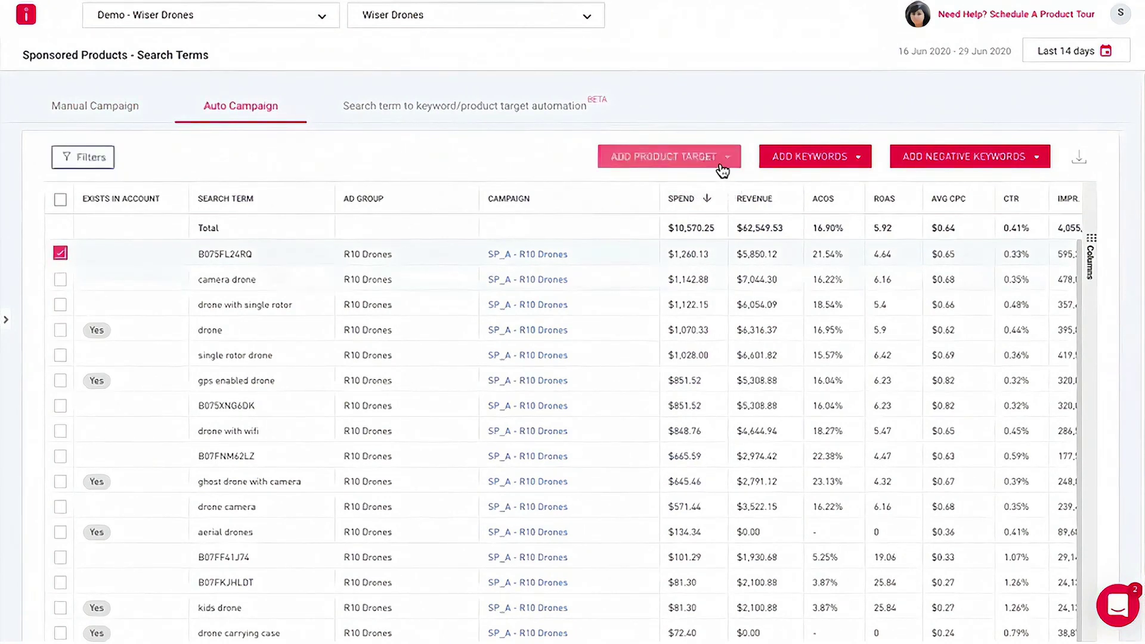
{"action": "left_click", "coordinate": [60, 253]}
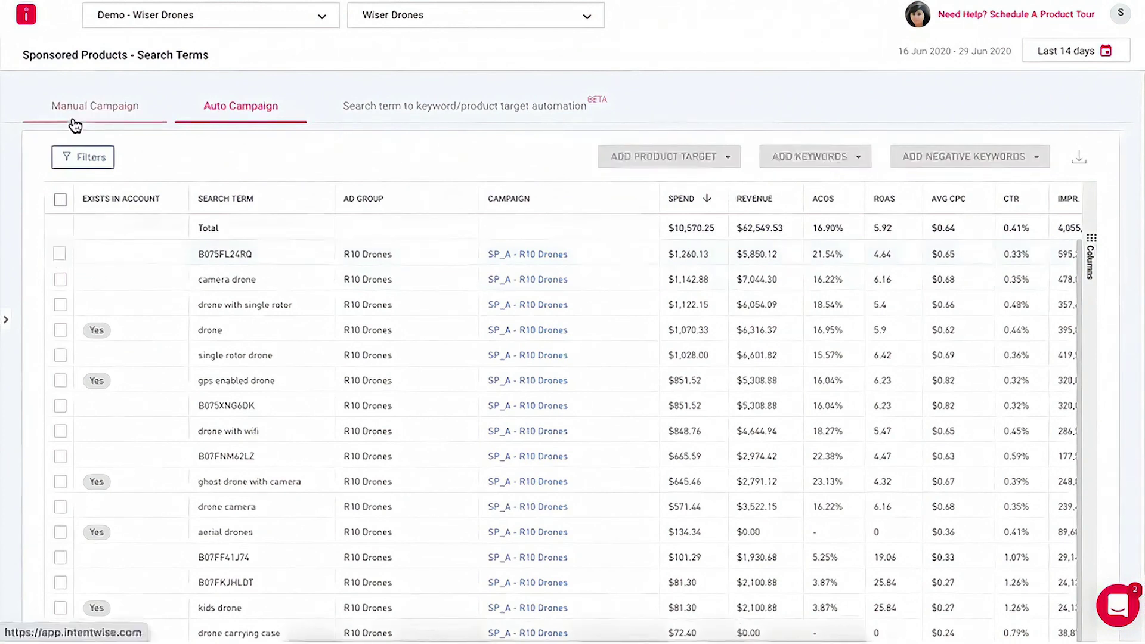
{"action": "left_click", "coordinate": [6, 319]}
- In Keyword Suggestions, select 'gps enabled drone' and 'drone with wifi'
{"action": "left_click", "coordinate": [153, 381]}
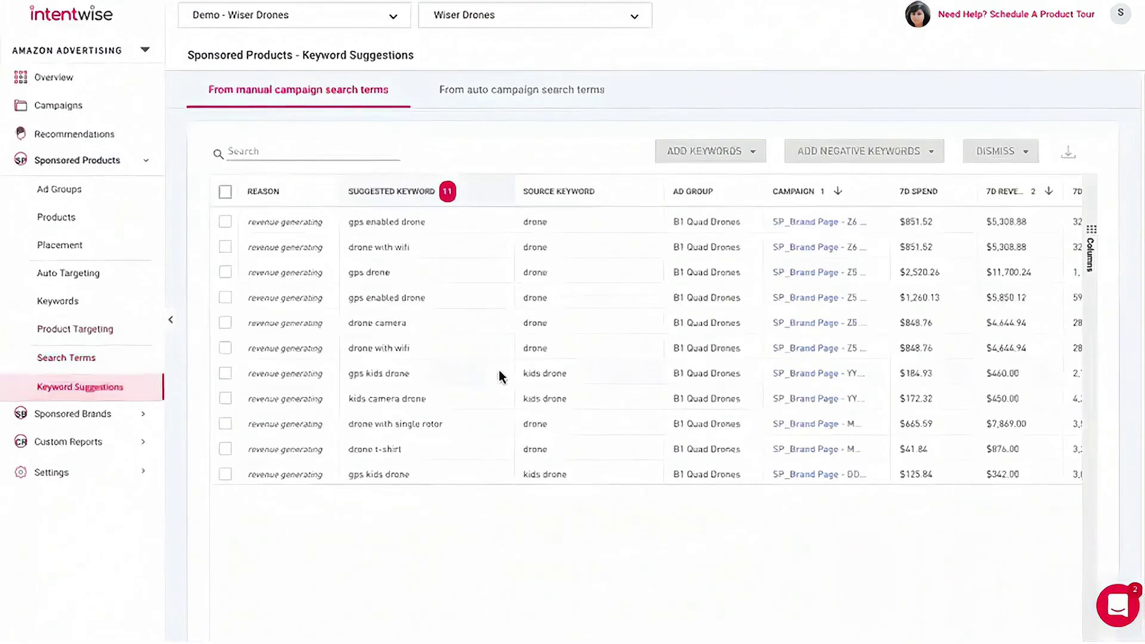
{"action": "left_click", "coordinate": [225, 221]}
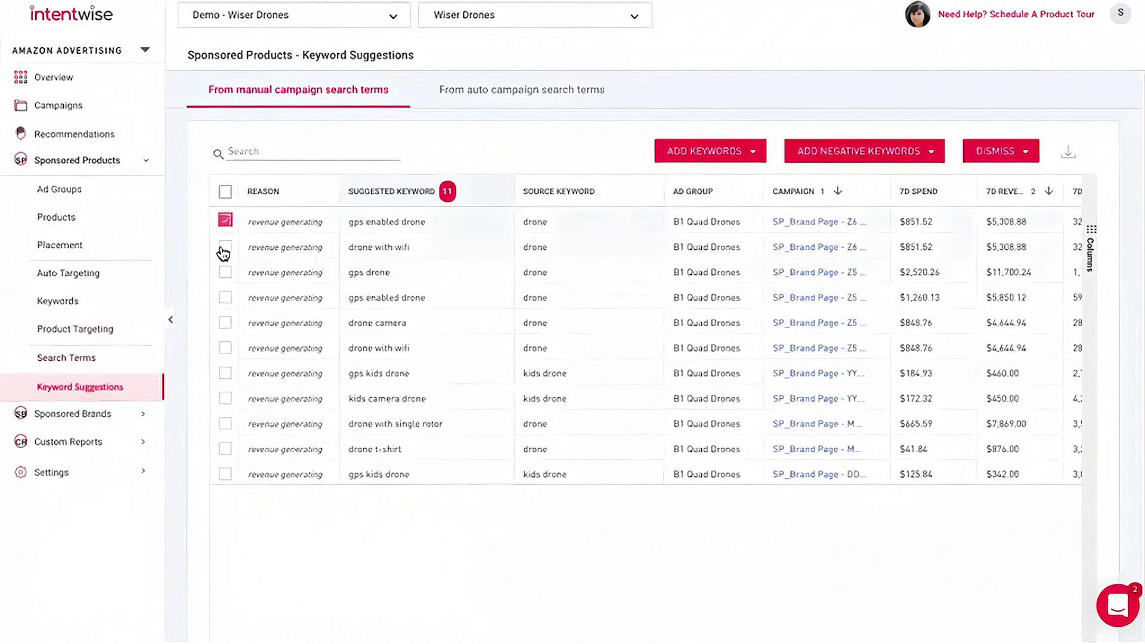
{"action": "left_click", "coordinate": [226, 246]}
- Set up adding them to B1 Drones and ZZ9 Drones, removing them from suggestions, then cancel
{"action": "left_click", "coordinate": [754, 156]}
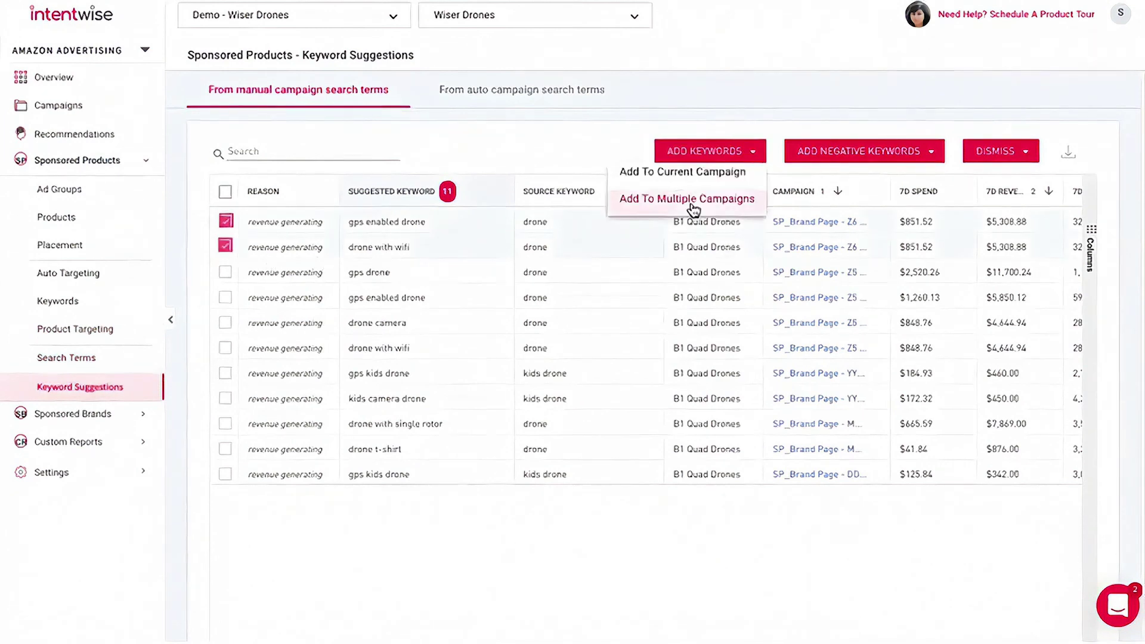
{"action": "left_click", "coordinate": [692, 203]}
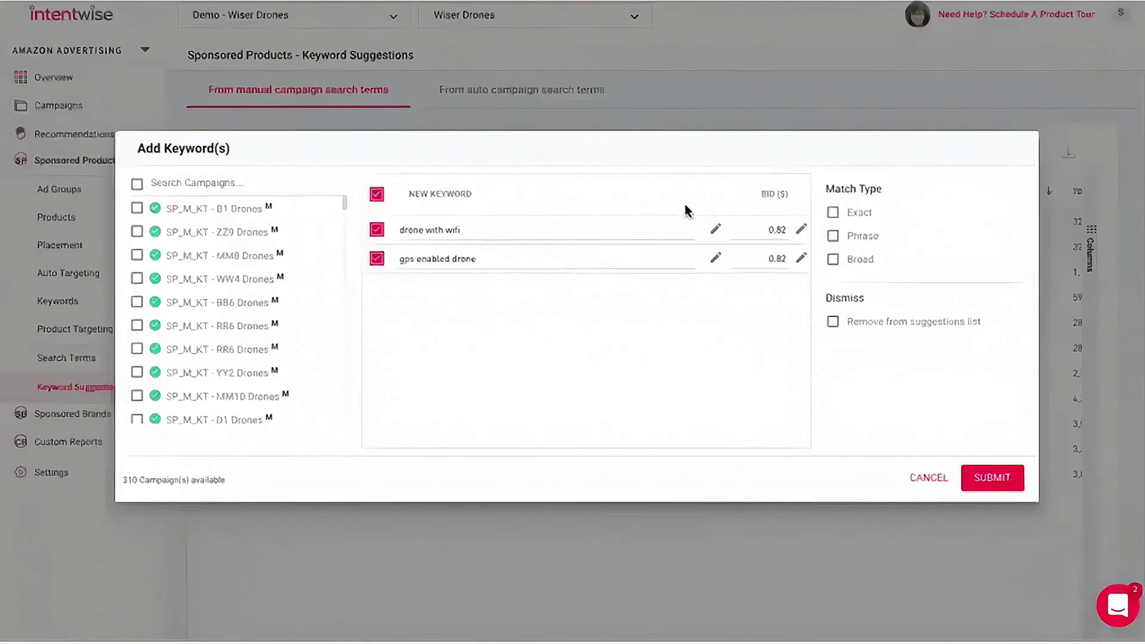
{"action": "left_click", "coordinate": [833, 322]}
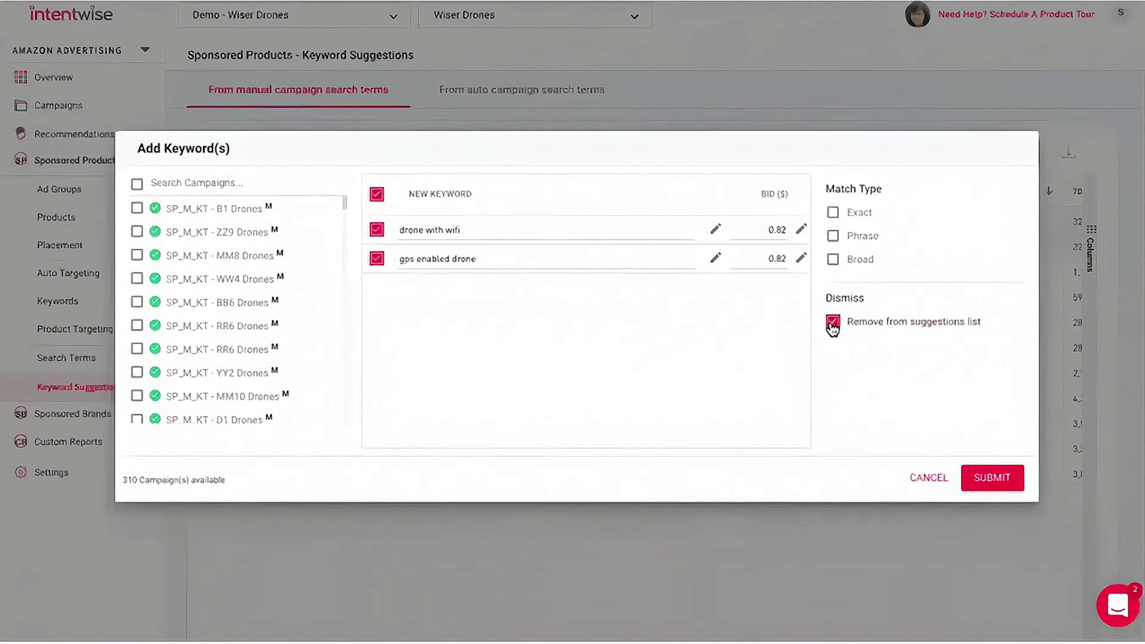
{"action": "left_click", "coordinate": [137, 208]}
{"action": "left_click", "coordinate": [137, 266]}
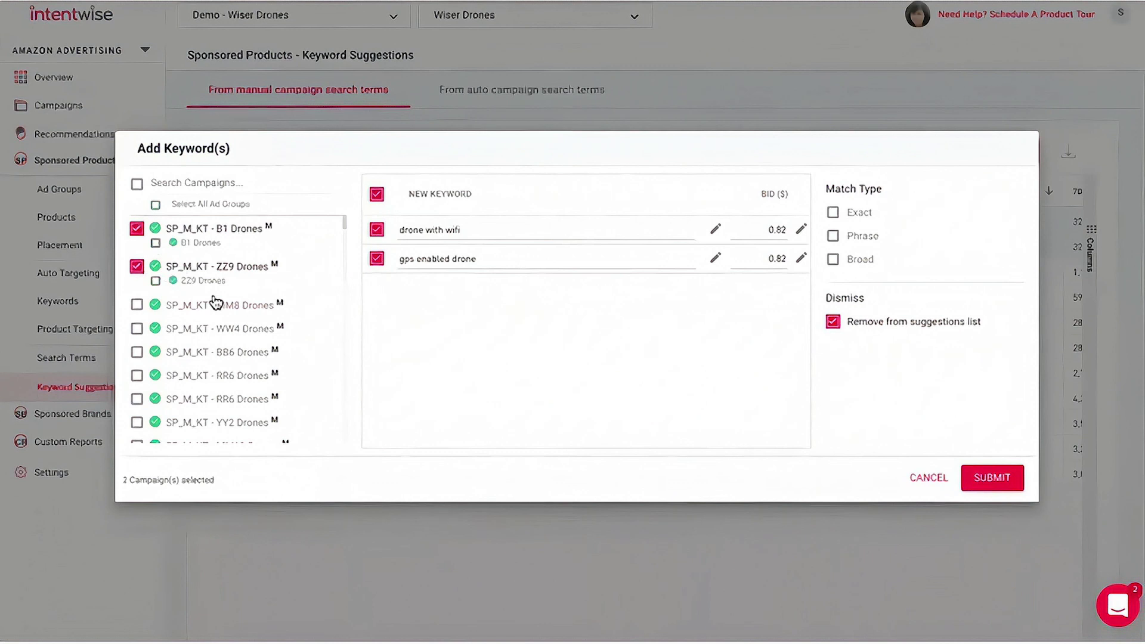
{"action": "left_click", "coordinate": [155, 205]}
{"action": "left_click", "coordinate": [155, 205]}
{"action": "left_click", "coordinate": [930, 477]}
- On the Keywords page, select all 3,548 keywords and then clear the selection
{"action": "left_click", "coordinate": [69, 300]}
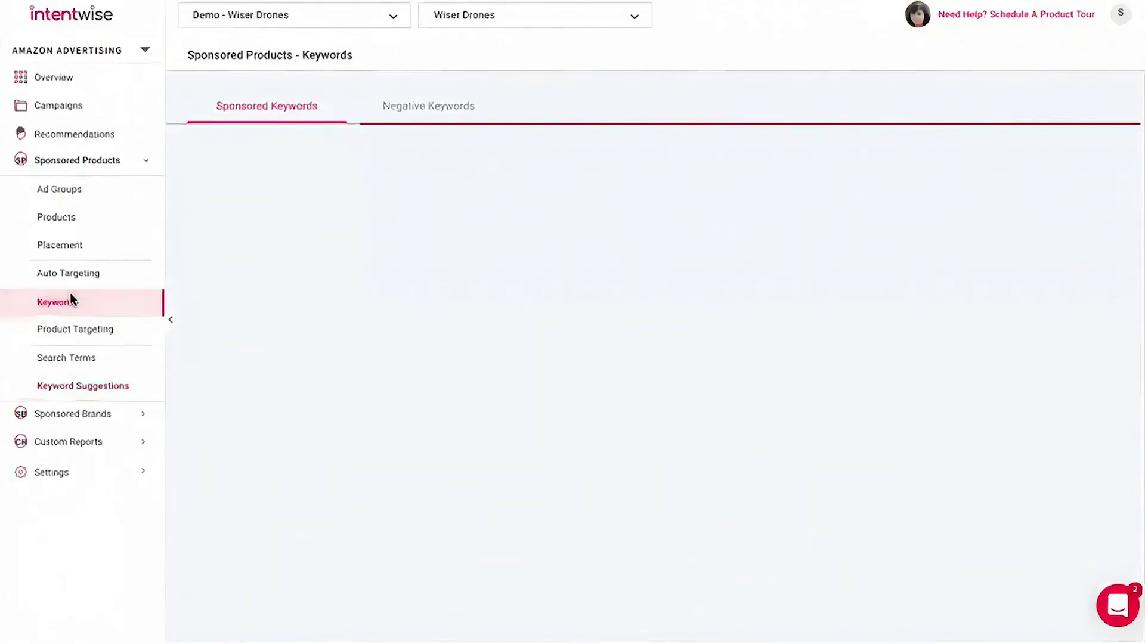
{"action": "left_click", "coordinate": [171, 320]}
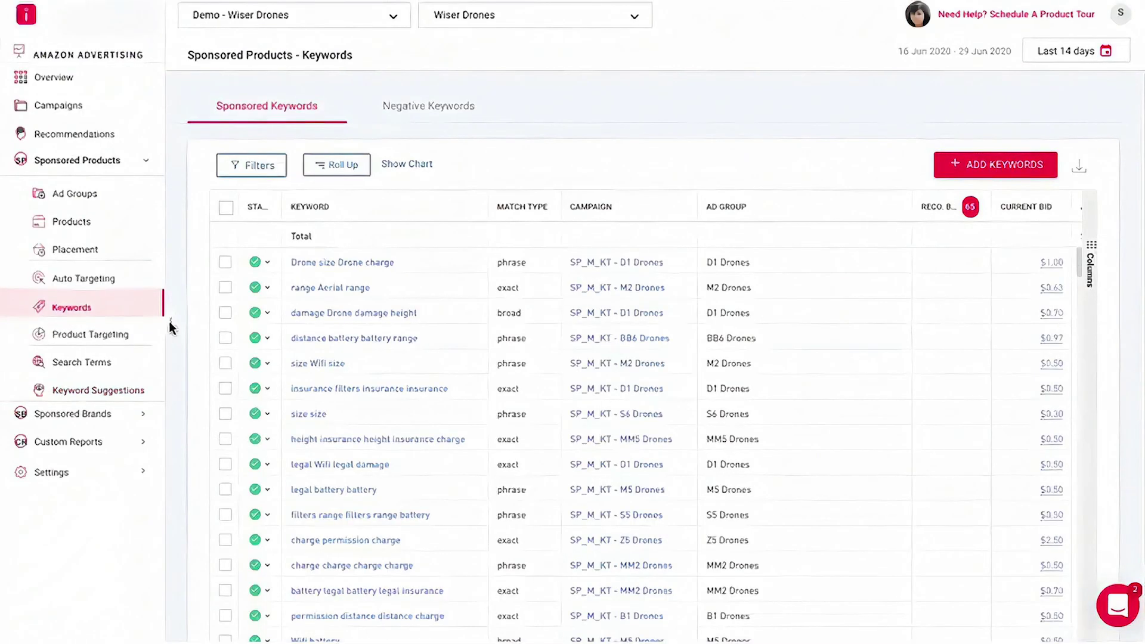
{"action": "left_click", "coordinate": [62, 208]}
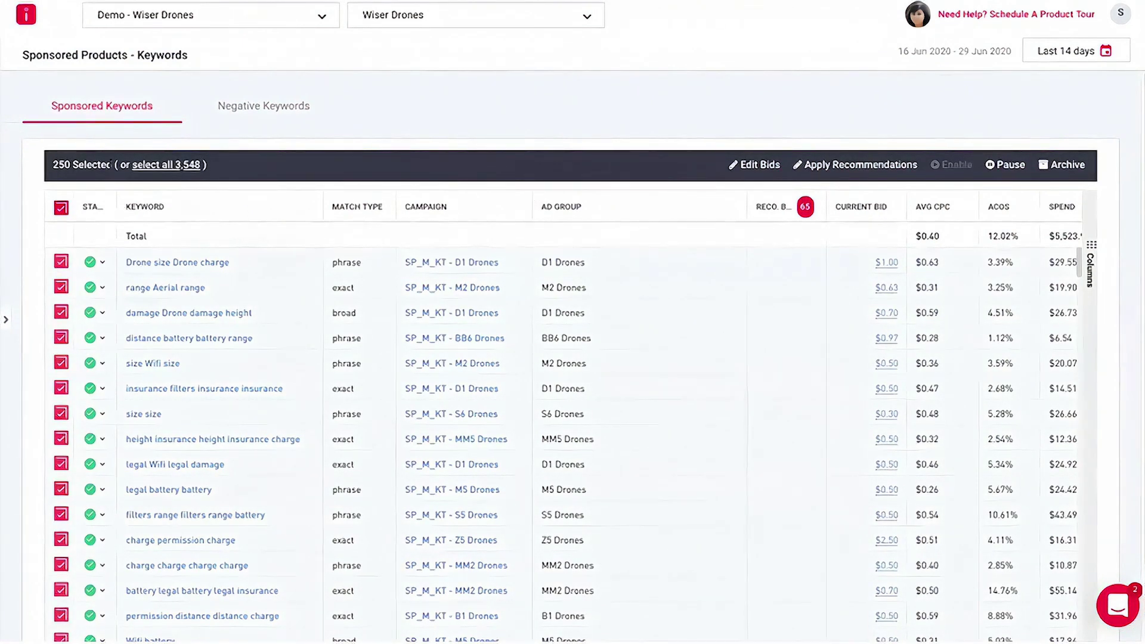
{"action": "left_click", "coordinate": [177, 167]}
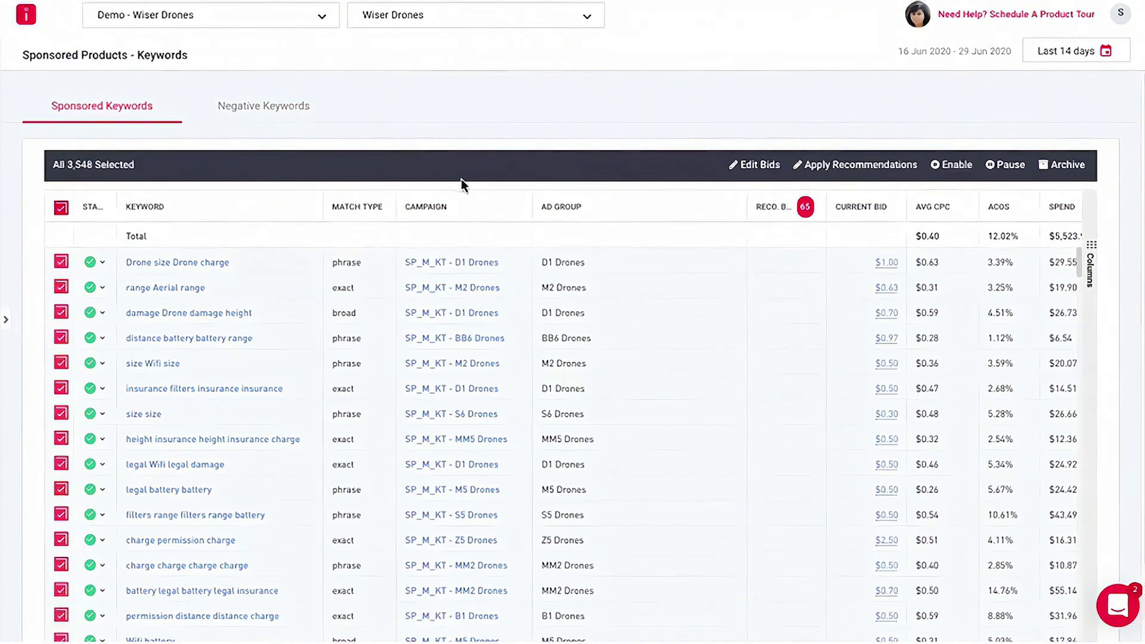
{"action": "left_click", "coordinate": [61, 207]}
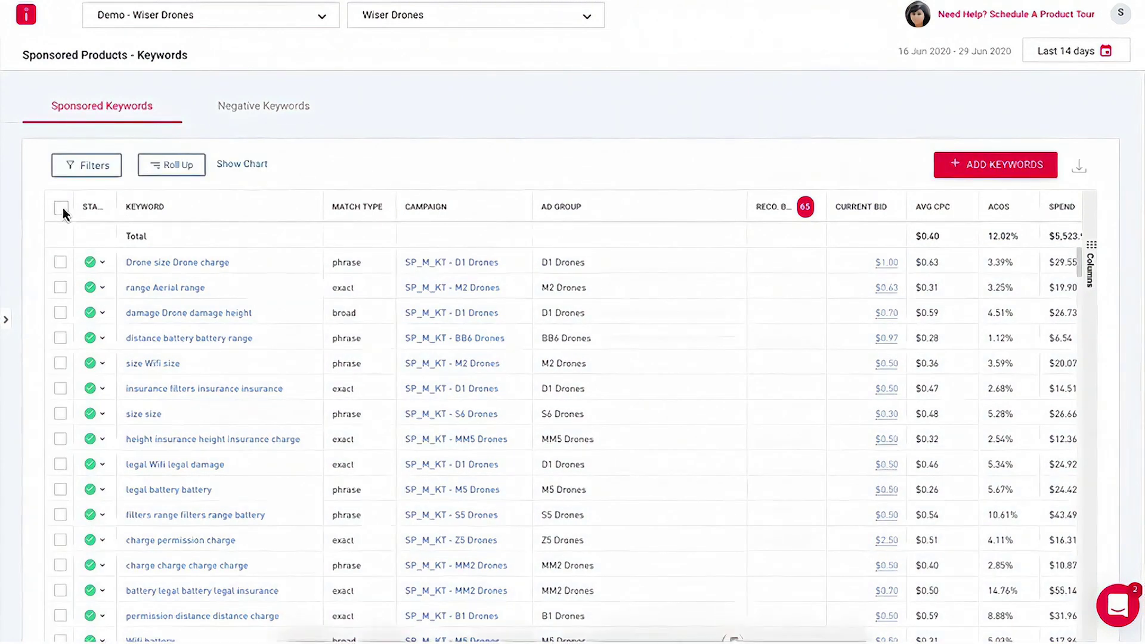
- Open the search-term-to-keyword/product-target automation, briefly checking the Auto Campaign view
{"action": "left_click", "coordinate": [12, 322]}
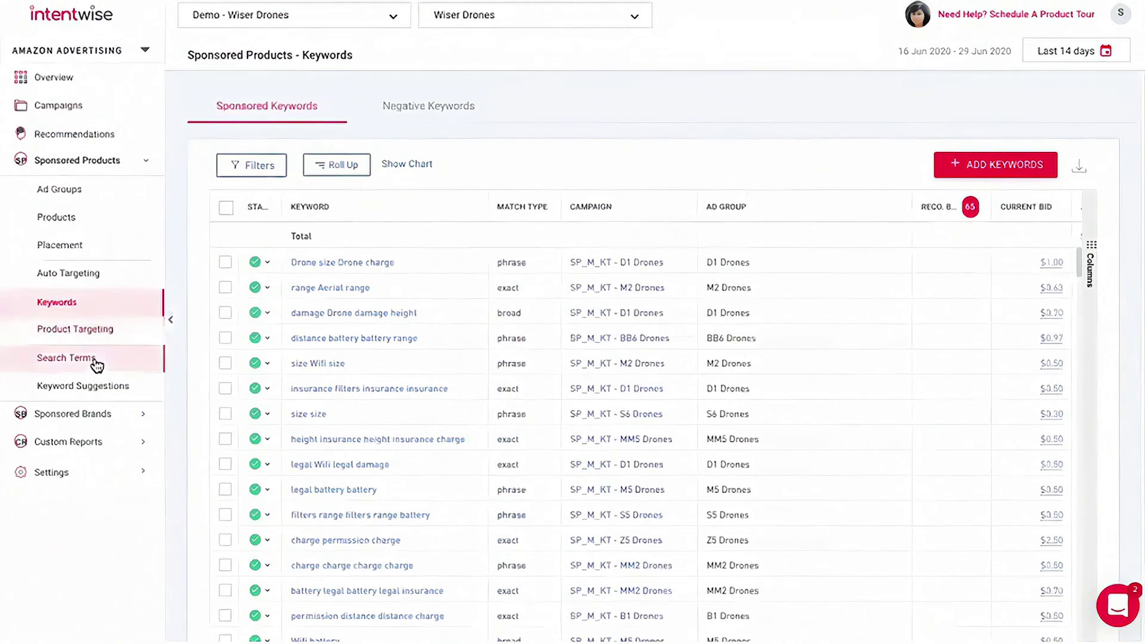
{"action": "left_click", "coordinate": [95, 361]}
{"action": "left_click", "coordinate": [647, 112]}
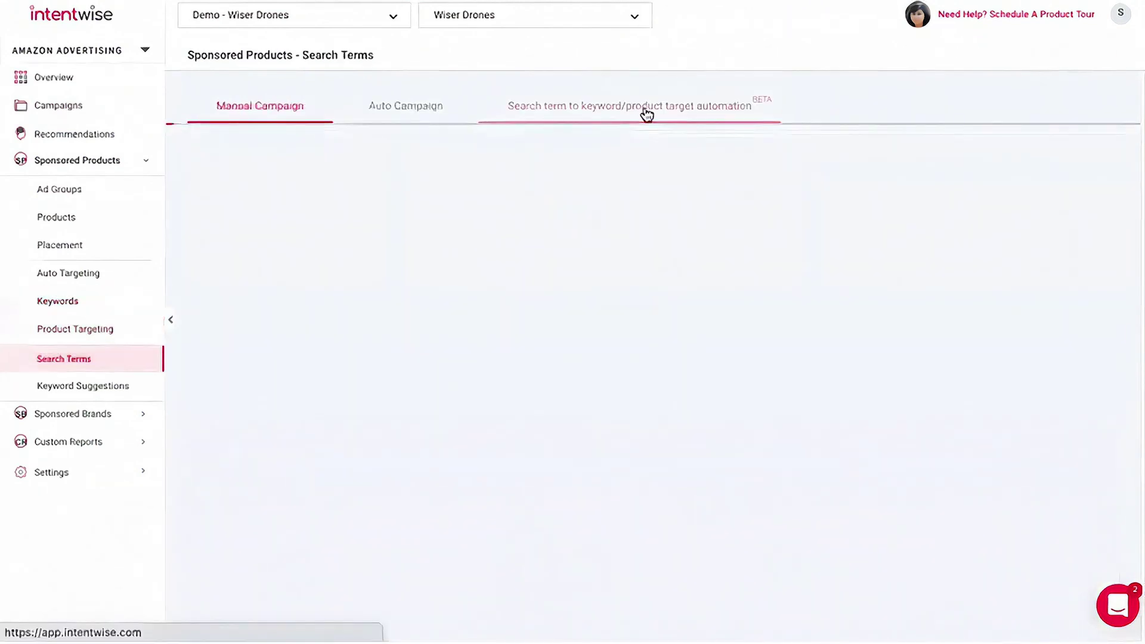
{"action": "left_click", "coordinate": [384, 106]}
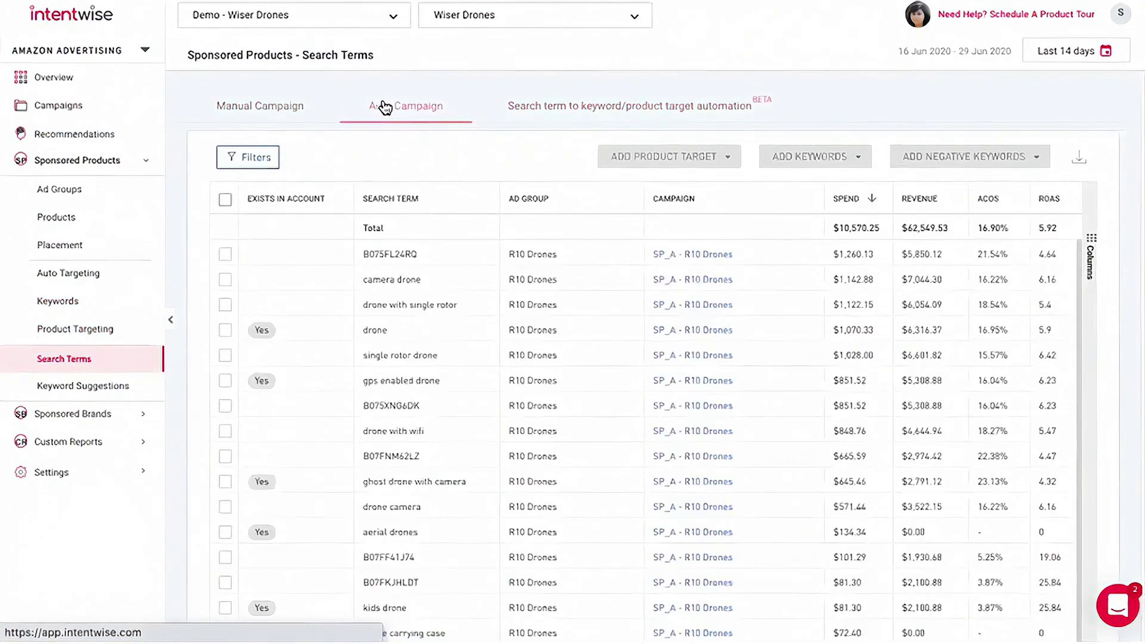
{"action": "left_click", "coordinate": [656, 110]}
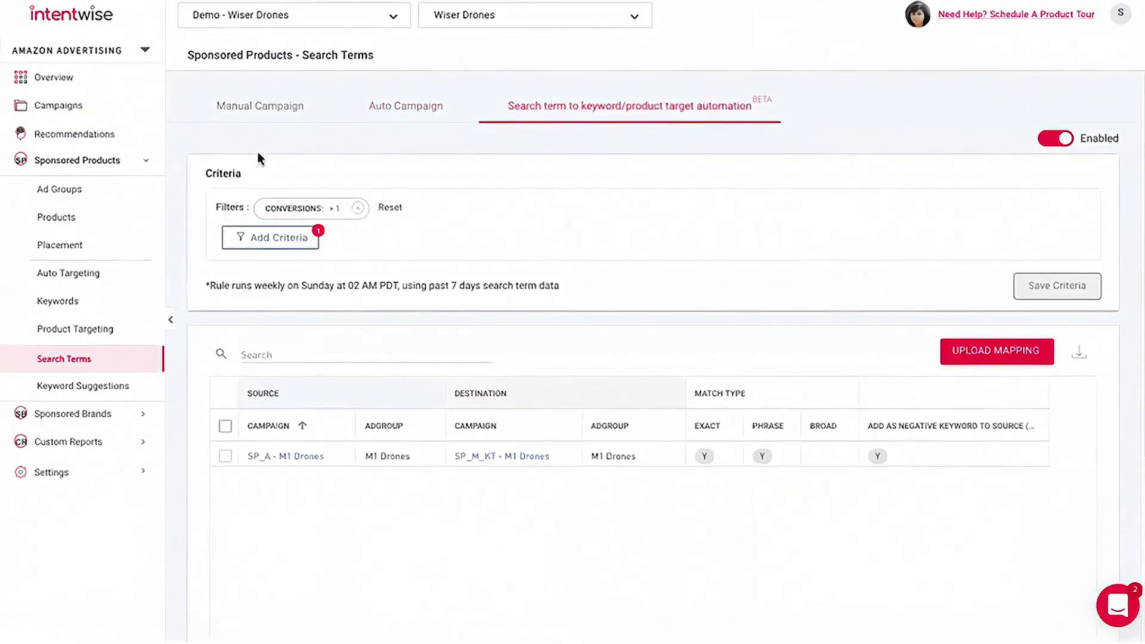
- Start a new automated rule named 'Budget change' under Settings > Automated Rules
{"action": "left_click", "coordinate": [143, 168]}
{"action": "left_click", "coordinate": [140, 250]}
{"action": "left_click", "coordinate": [87, 274]}
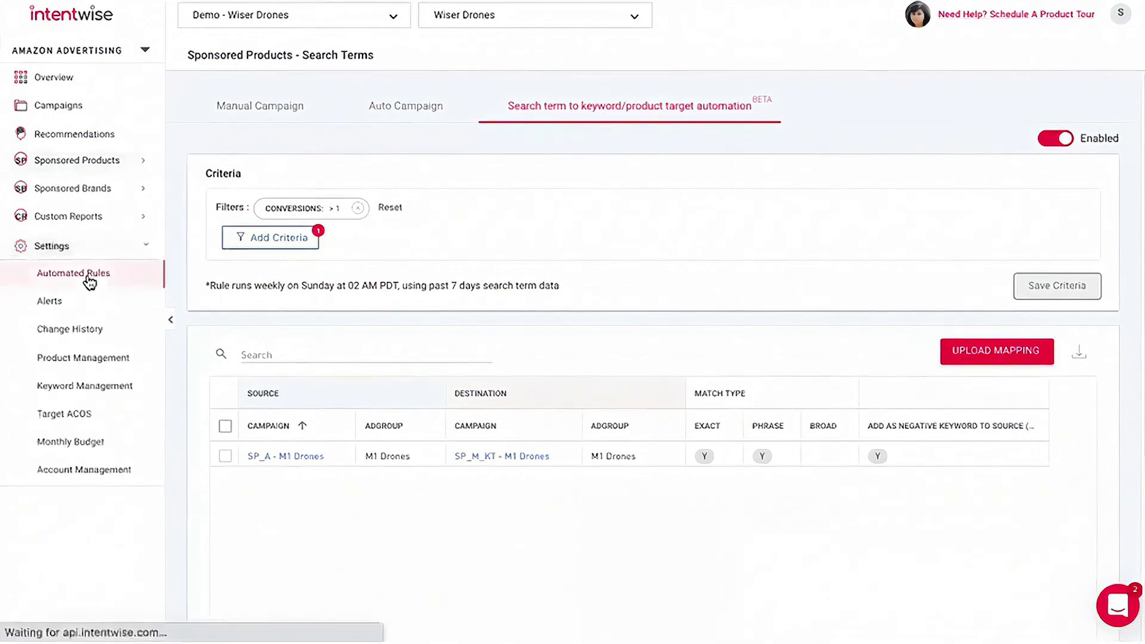
{"action": "left_click", "coordinate": [1073, 105]}
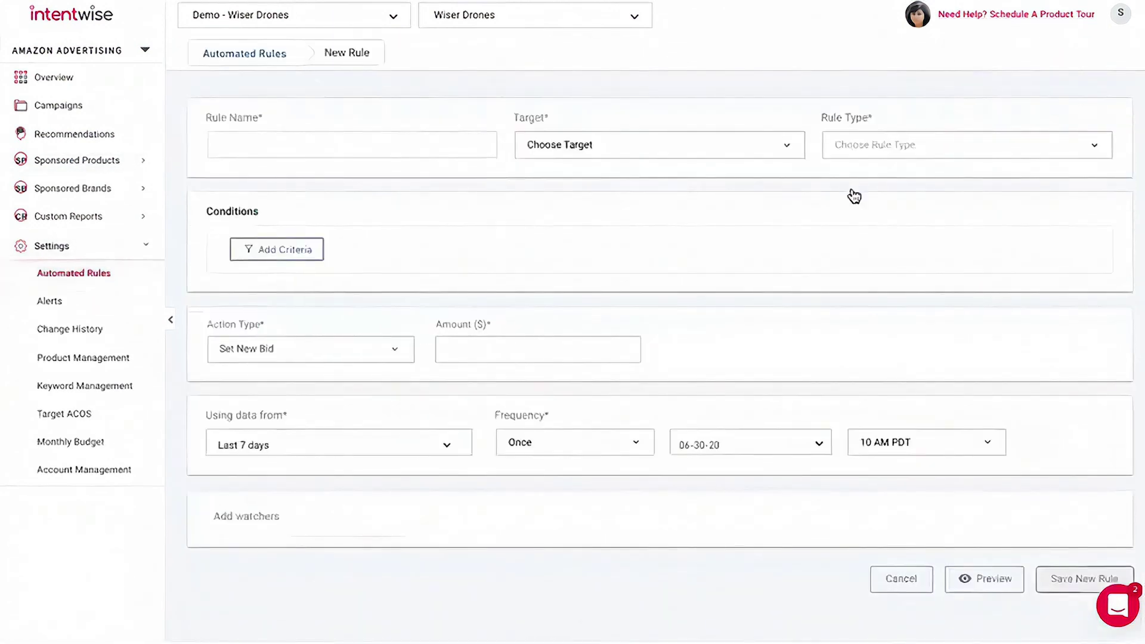
{"action": "left_click", "coordinate": [447, 146]}
{"action": "type", "text": "Budget change"}
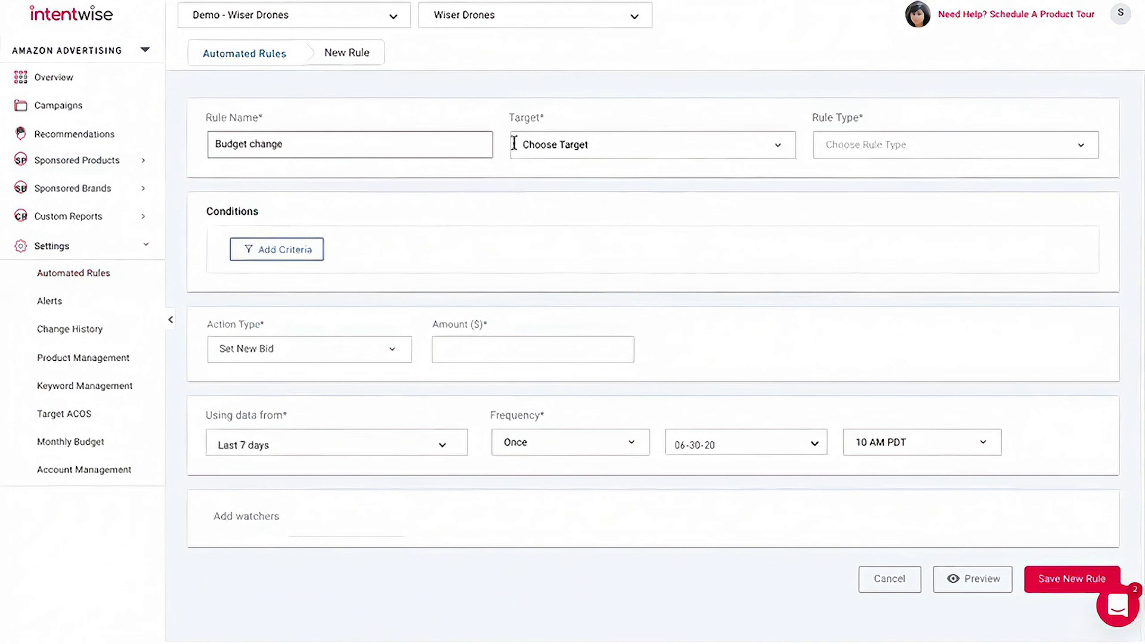
- Make the rule target campaigns with the condition Campaign Status is Enabled
{"action": "left_click", "coordinate": [514, 145]}
{"action": "left_click", "coordinate": [537, 328]}
{"action": "left_click", "coordinate": [277, 250]}
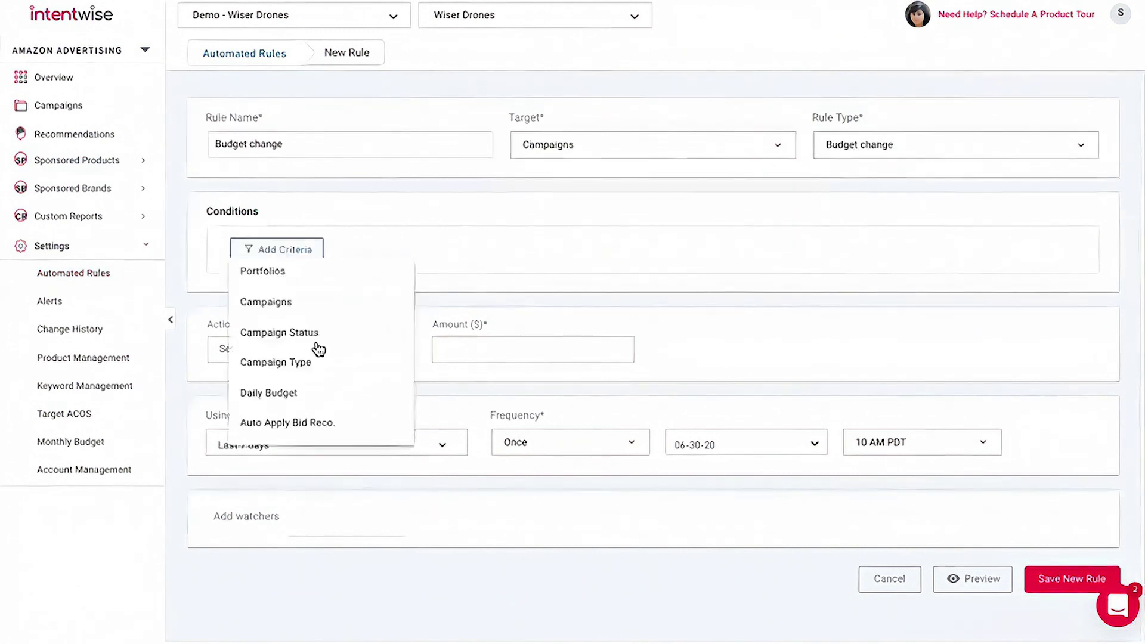
{"action": "left_click", "coordinate": [315, 334]}
{"action": "left_click", "coordinate": [474, 309]}
{"action": "left_click", "coordinate": [637, 389]}
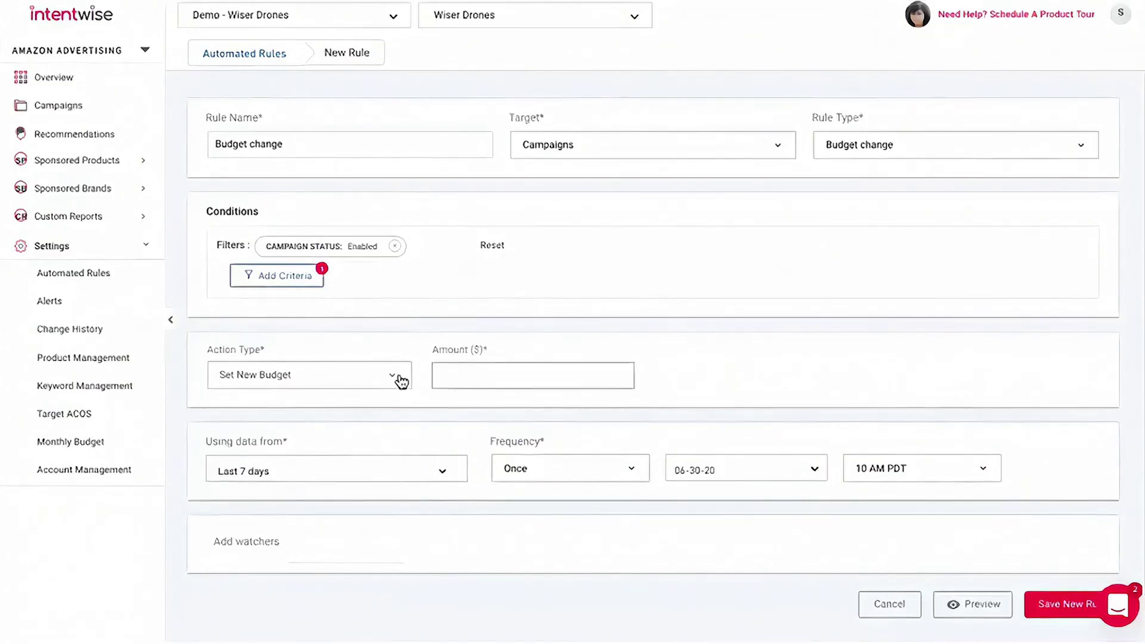
- Set the action to increase budget by amount, running daily, then show the Weekly Performance Summary slide
{"action": "left_click", "coordinate": [397, 377]}
{"action": "left_click", "coordinate": [309, 398]}
{"action": "left_click", "coordinate": [613, 376]}
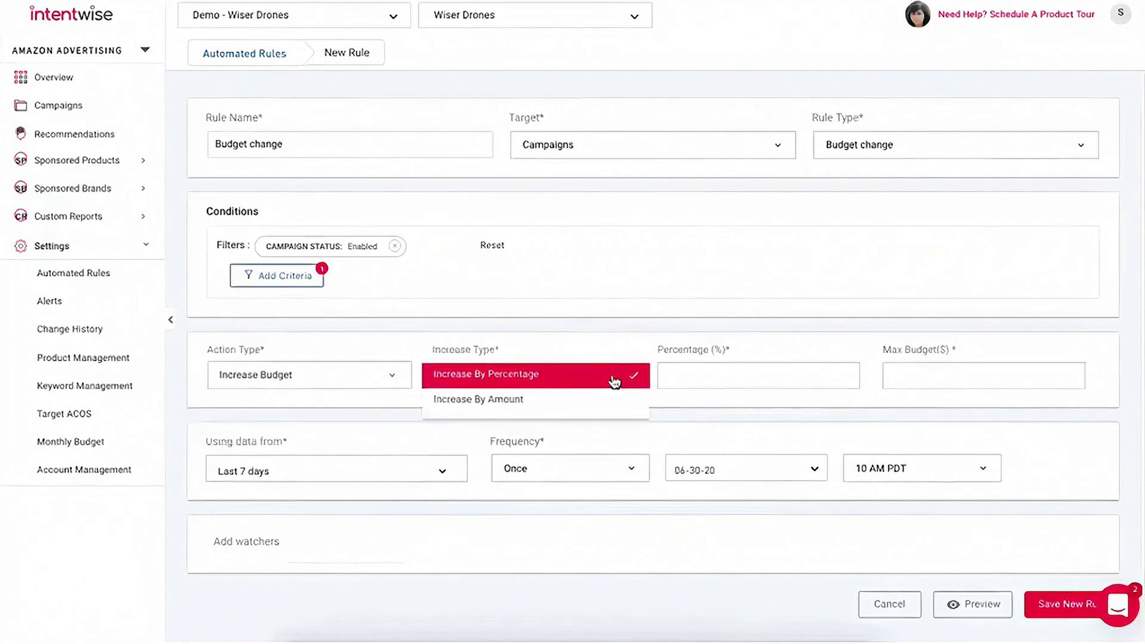
{"action": "left_click", "coordinate": [565, 399]}
{"action": "left_click", "coordinate": [621, 471]}
{"action": "left_click", "coordinate": [514, 393]}
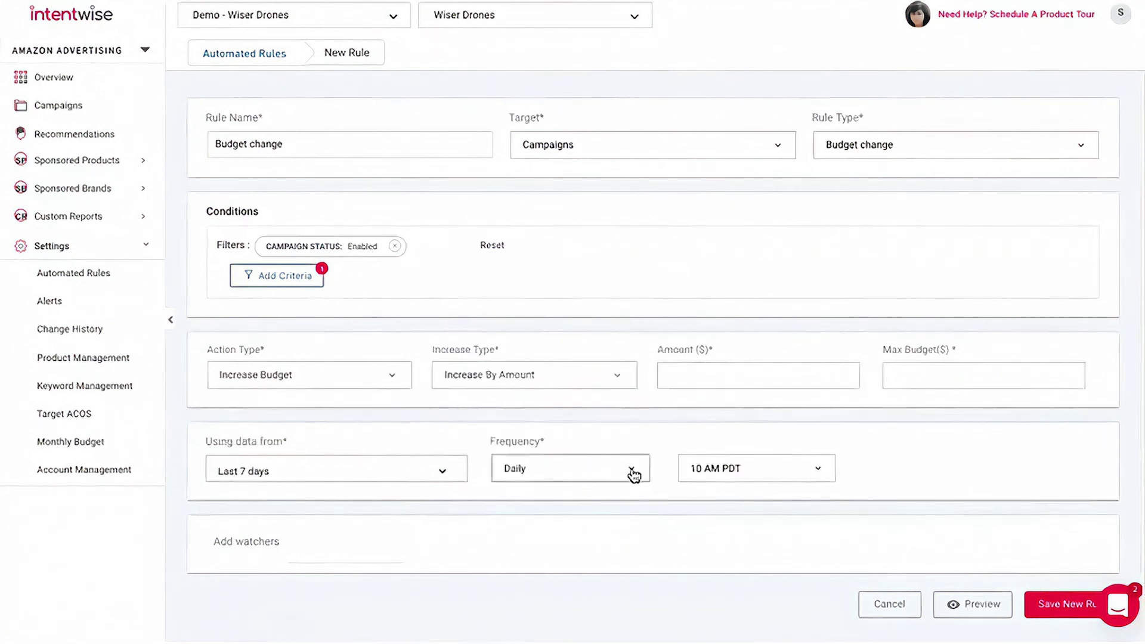
{"action": "key", "text": "super+Tab"}
{"action": "key", "text": "super+Tab"}
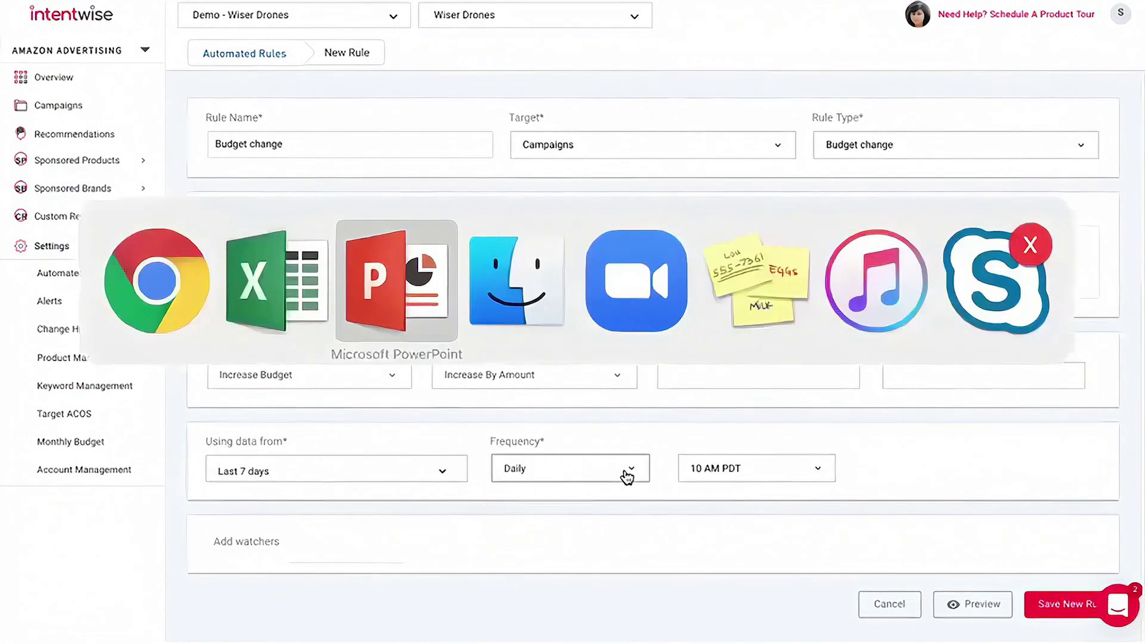
{"action": "key", "text": "Down"}
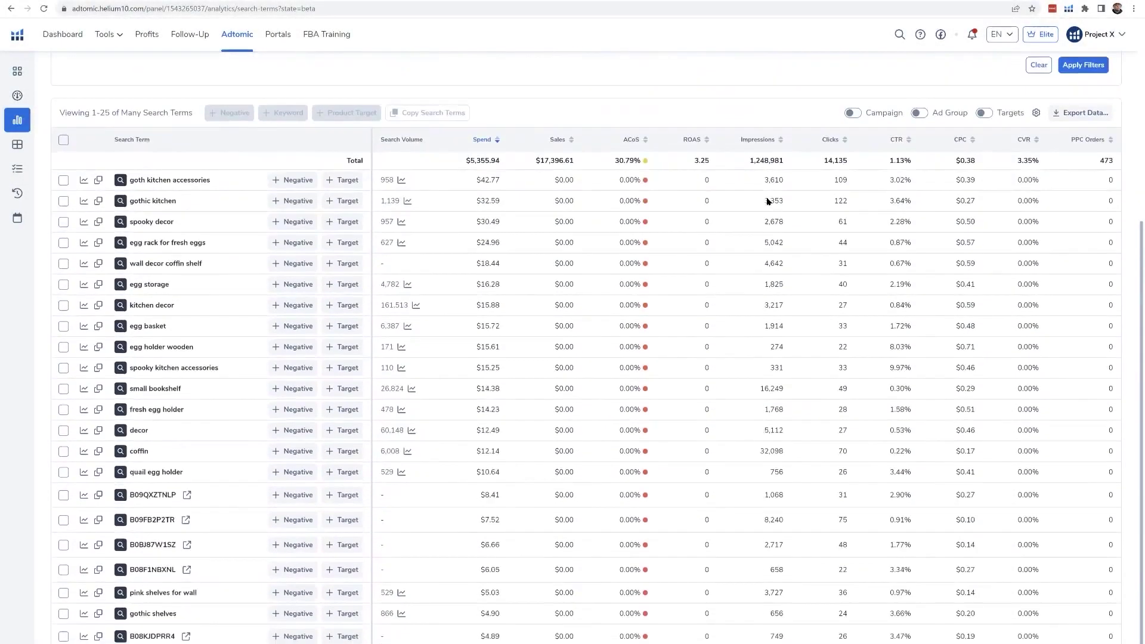
- Scroll through the zero-order search terms with 20+ clicks and select all 25 of them
{"action": "scroll", "coordinate": [463, 114], "scroll_direction": "up", "scroll_amount": 6}
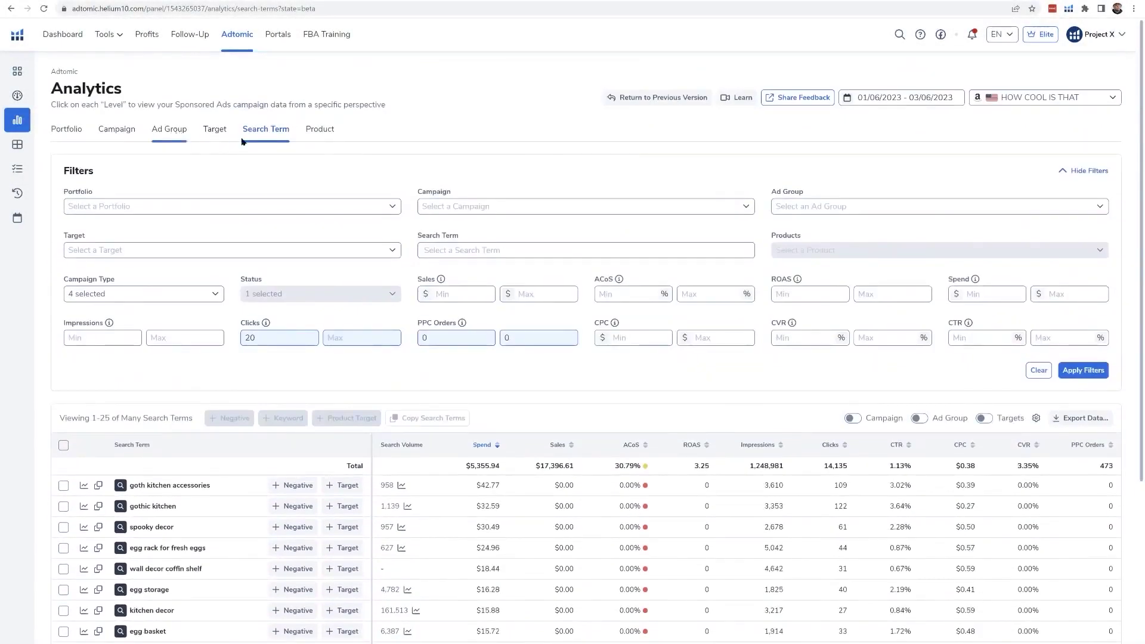
{"action": "scroll", "coordinate": [492, 197], "scroll_direction": "down", "scroll_amount": 3}
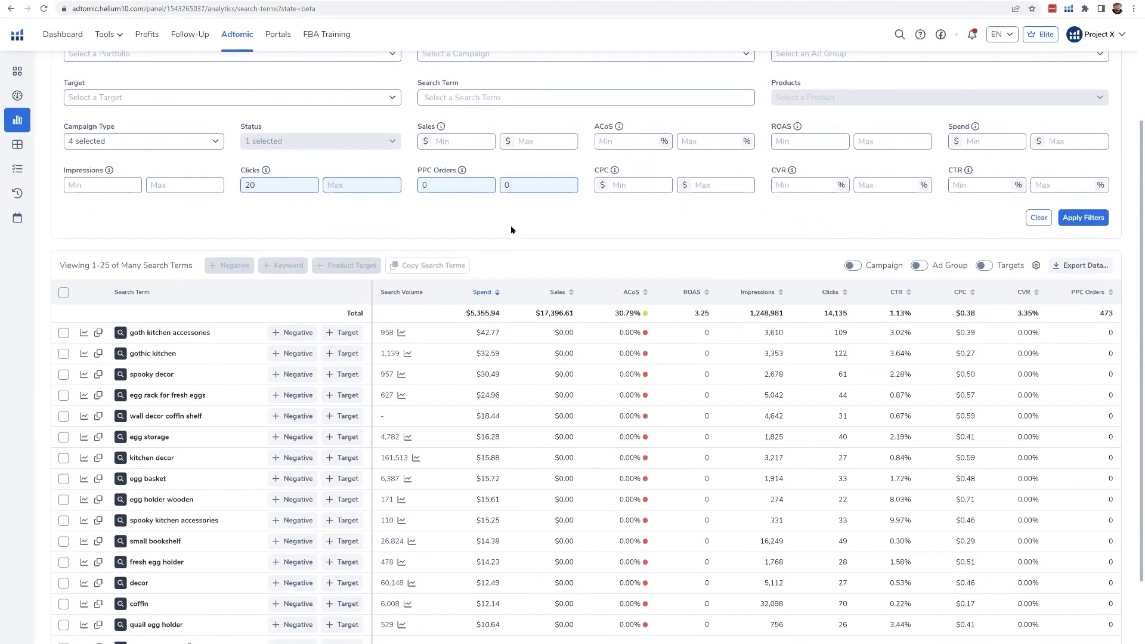
{"action": "scroll", "coordinate": [328, 207], "scroll_direction": "up", "scroll_amount": 1}
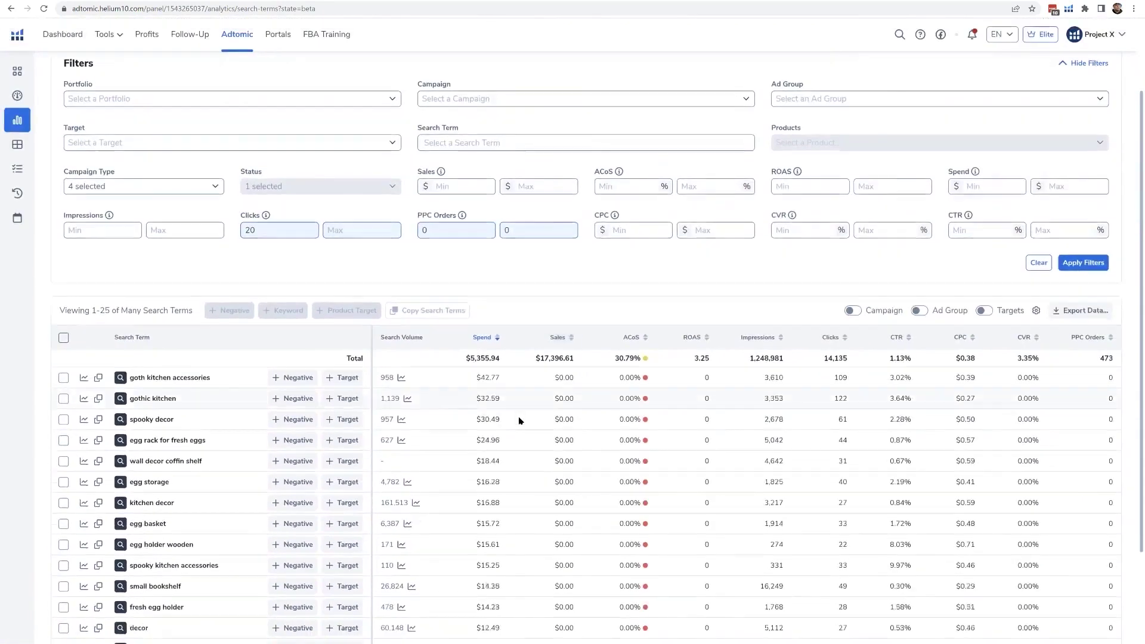
{"action": "scroll", "coordinate": [517, 416], "scroll_direction": "down", "scroll_amount": 2}
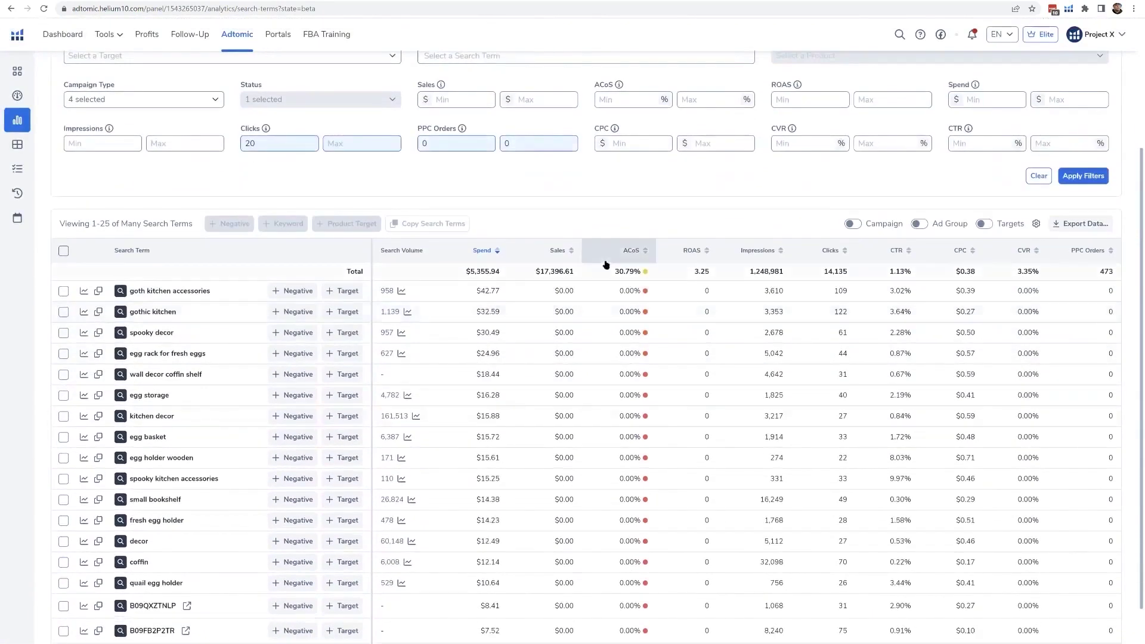
{"action": "mouse_move", "coordinate": [605, 264]}
{"action": "scroll", "coordinate": [606, 264], "scroll_direction": "down", "scroll_amount": 1}
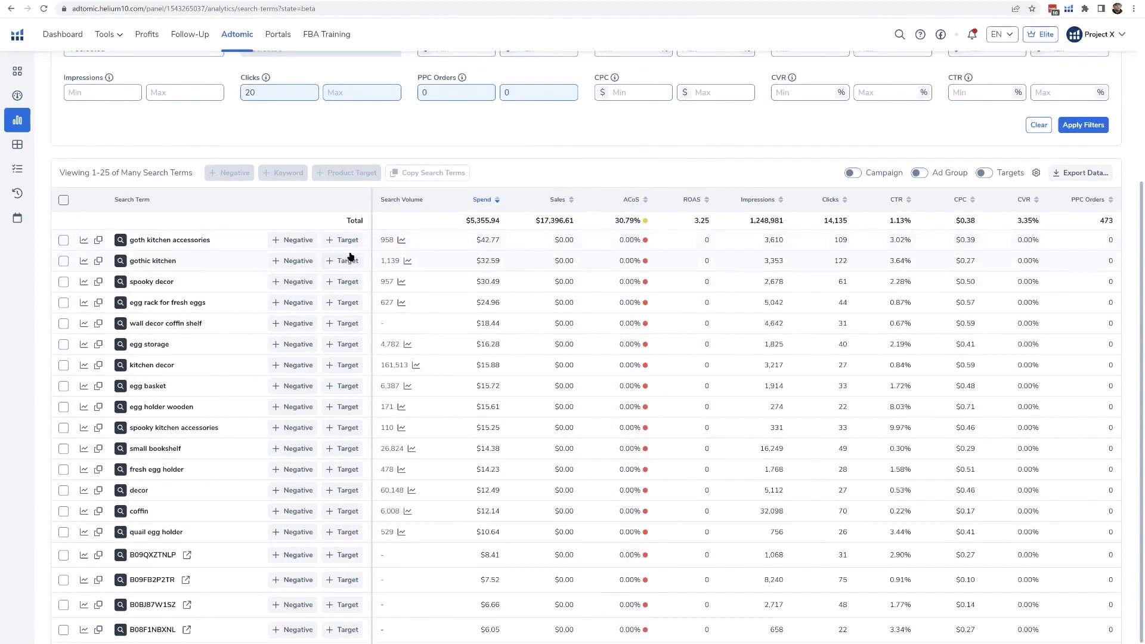
{"action": "left_click", "coordinate": [63, 199]}
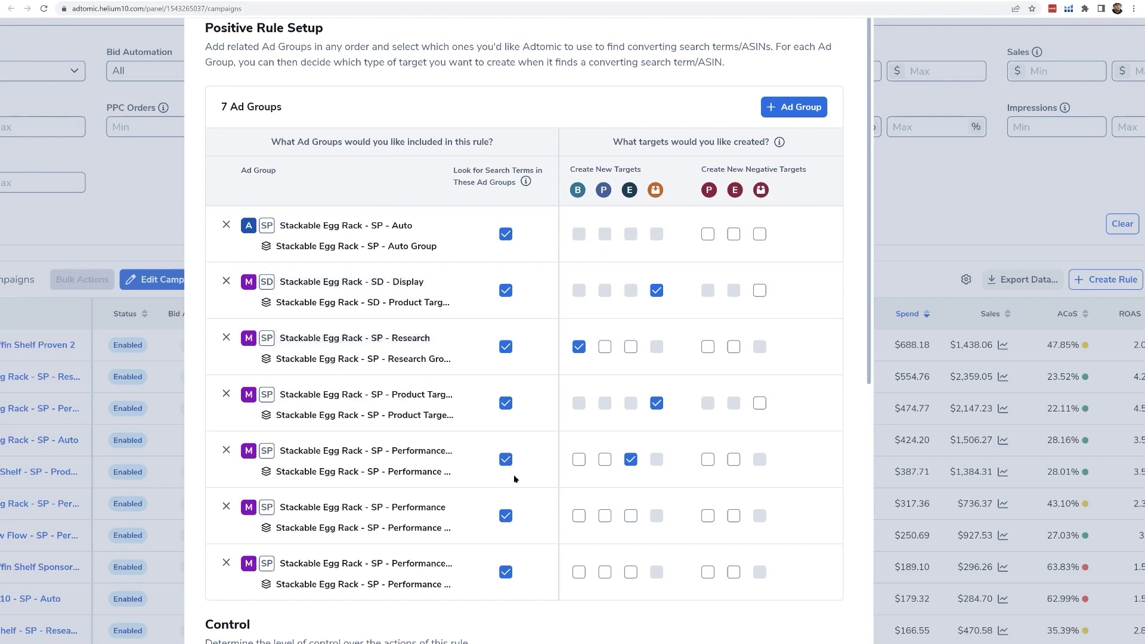
- Scroll the Positive Rule Setup to check manual control, order threshold 2 and 30% max ACoS
{"action": "scroll", "coordinate": [544, 360], "scroll_direction": "down", "scroll_amount": 1}
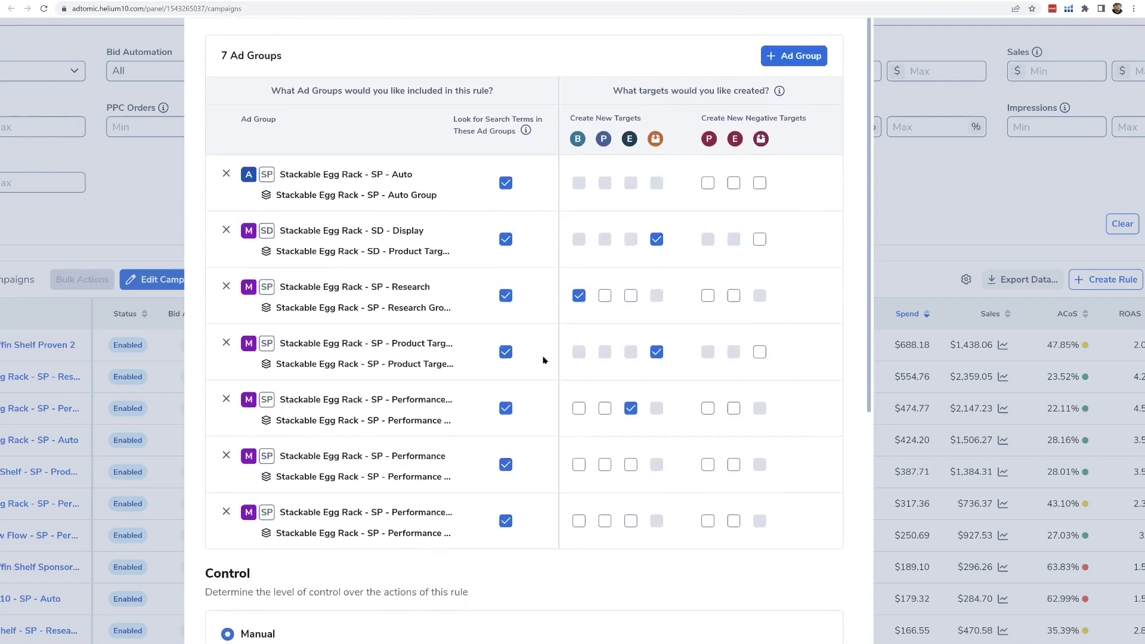
{"action": "scroll", "coordinate": [542, 331], "scroll_direction": "down", "scroll_amount": 1}
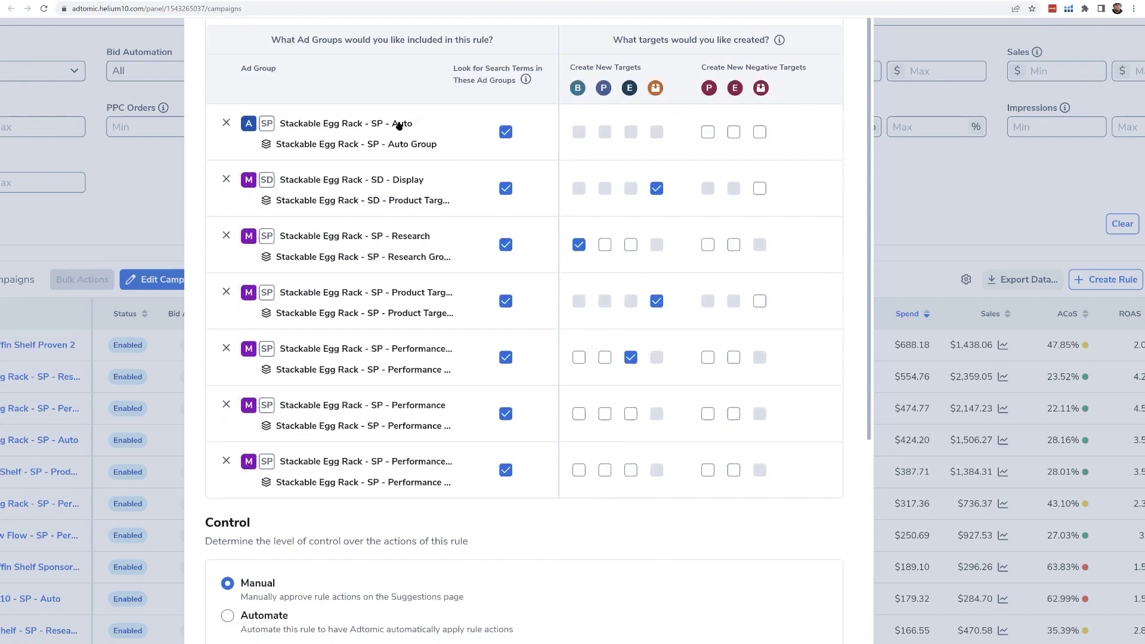
{"action": "scroll", "coordinate": [403, 132], "scroll_direction": "down", "scroll_amount": 7}
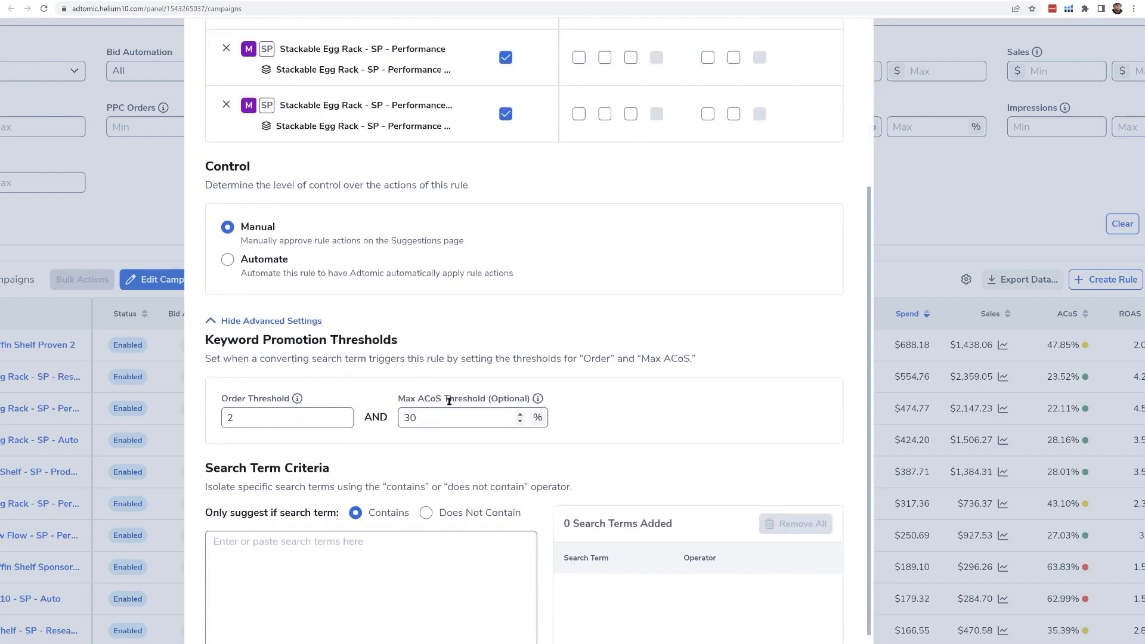
{"action": "scroll", "coordinate": [552, 322], "scroll_direction": "up", "scroll_amount": 6}
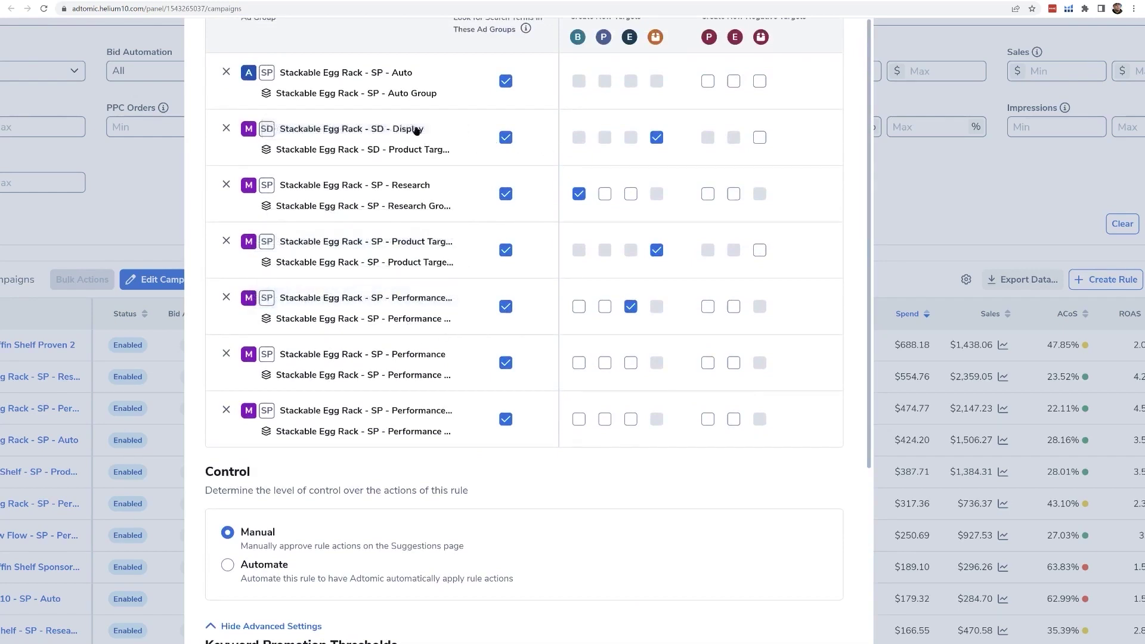
{"action": "scroll", "coordinate": [474, 173], "scroll_direction": "up", "scroll_amount": 1}
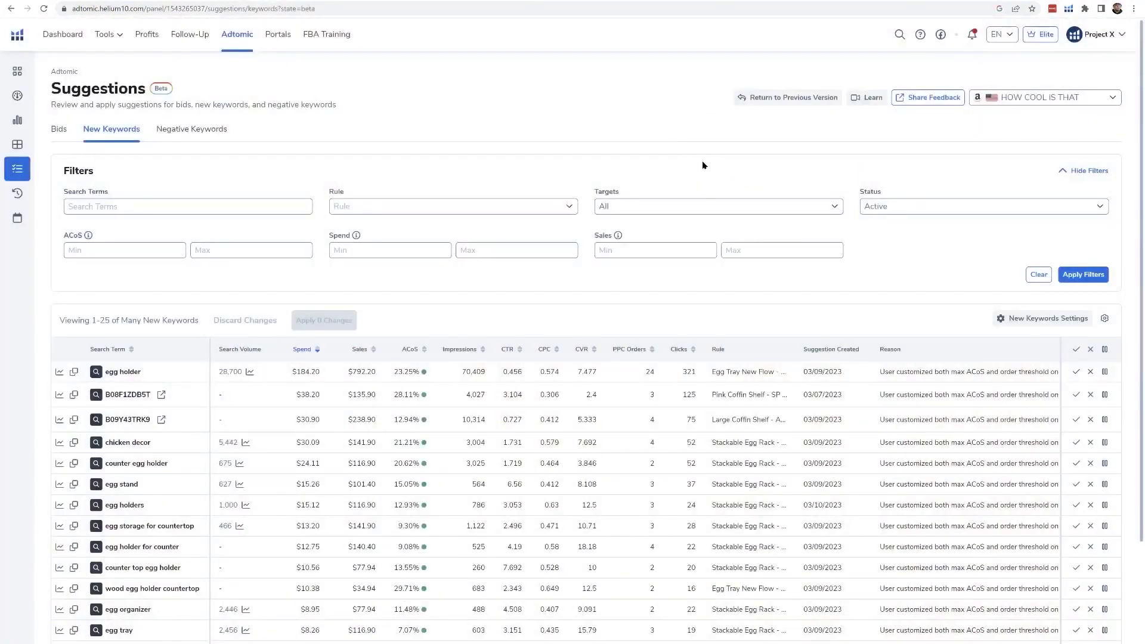
- Review the 25 suggested new keywords and approve them all with the header checkmark
{"action": "scroll", "coordinate": [702, 160], "scroll_direction": "down", "scroll_amount": 1}
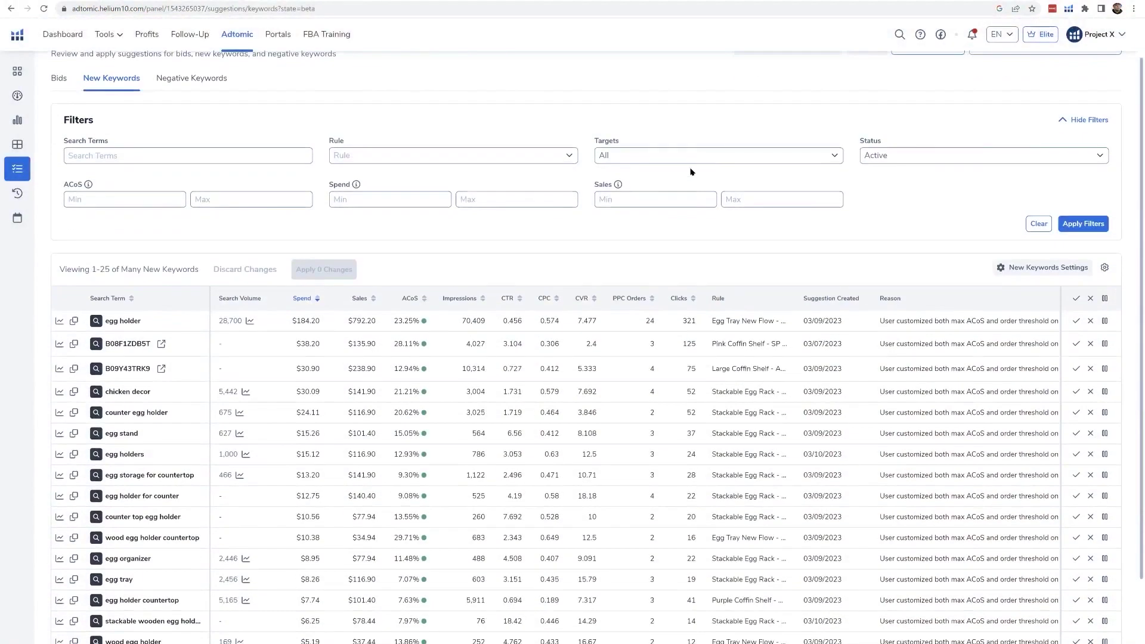
{"action": "scroll", "coordinate": [691, 172], "scroll_direction": "up", "scroll_amount": 1}
{"action": "scroll", "coordinate": [690, 171], "scroll_direction": "down", "scroll_amount": 1}
{"action": "scroll", "coordinate": [656, 161], "scroll_direction": "up", "scroll_amount": 1}
{"action": "scroll", "coordinate": [692, 233], "scroll_direction": "down", "scroll_amount": 2}
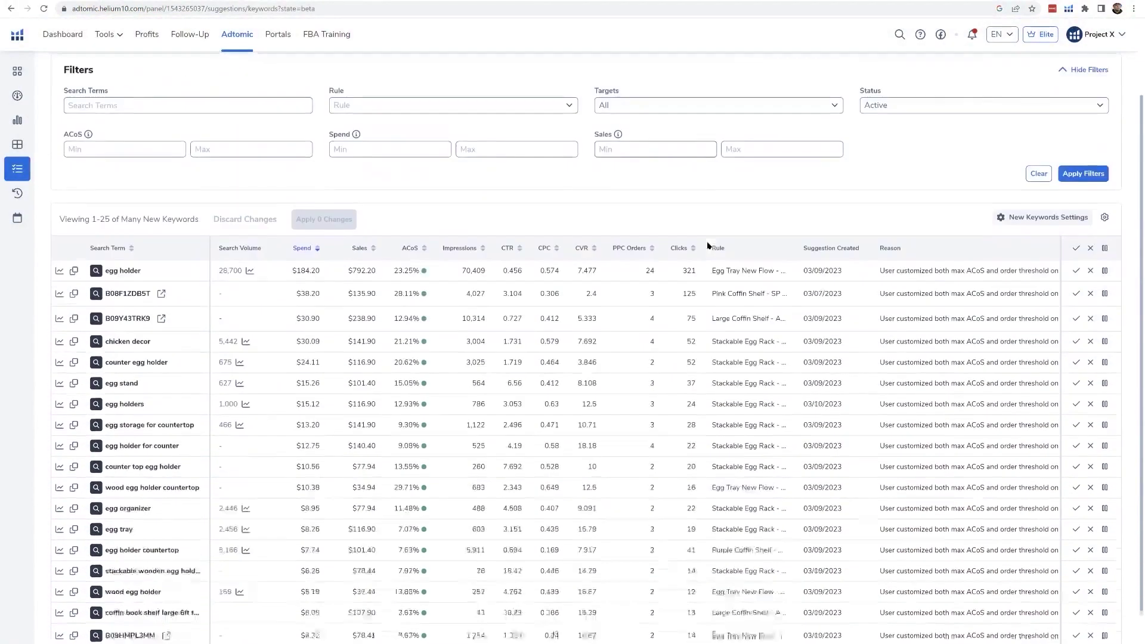
{"action": "scroll", "coordinate": [639, 312], "scroll_direction": "down", "scroll_amount": 1}
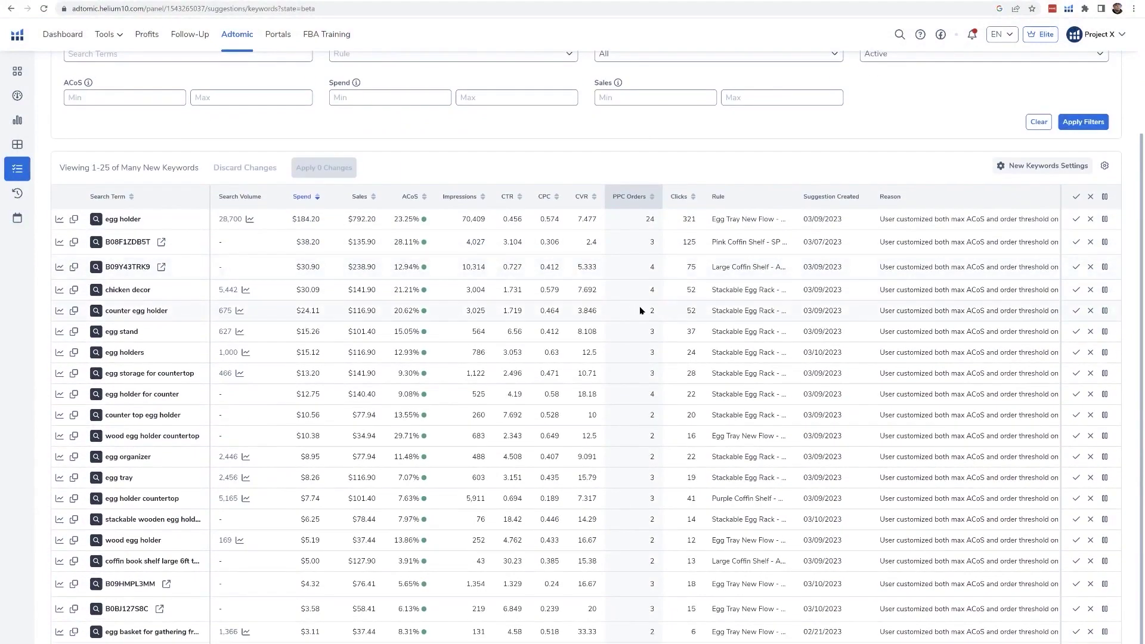
{"action": "scroll", "coordinate": [640, 310], "scroll_direction": "up", "scroll_amount": 2}
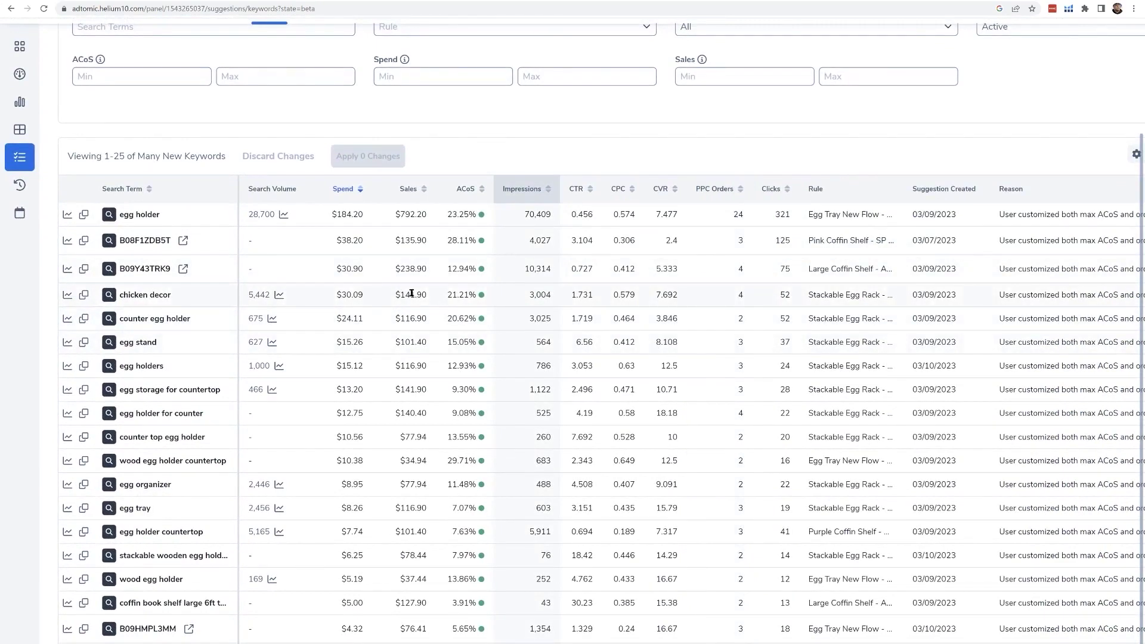
{"action": "scroll", "coordinate": [454, 296], "scroll_direction": "down", "scroll_amount": 2}
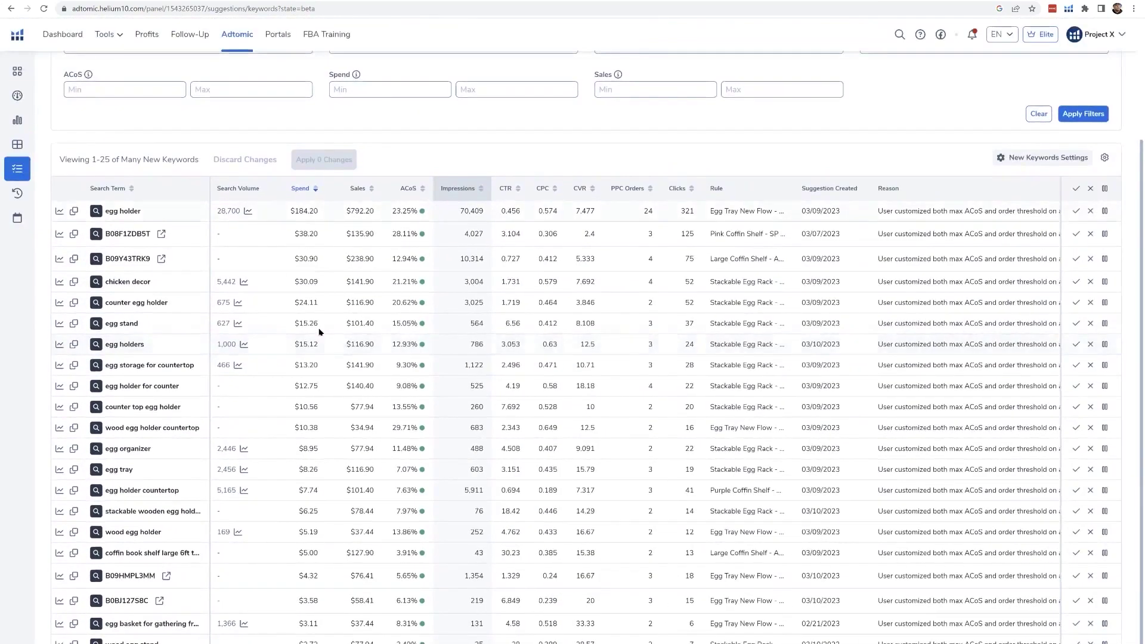
{"action": "scroll", "coordinate": [779, 306], "scroll_direction": "up", "scroll_amount": 1}
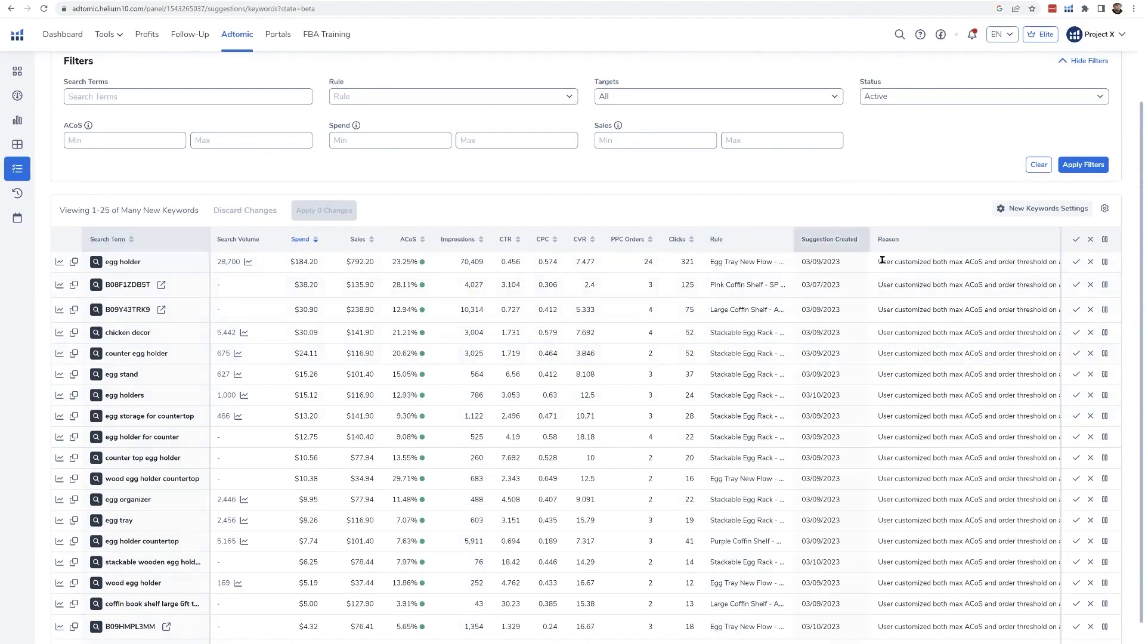
{"action": "left_click", "coordinate": [1075, 240]}
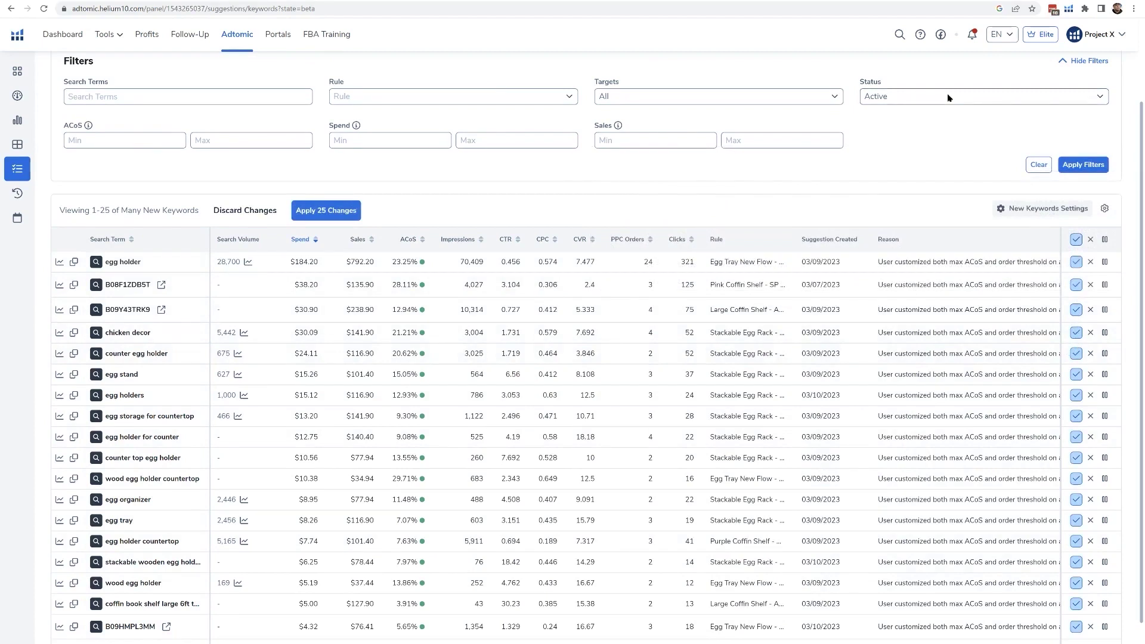
{"action": "scroll", "coordinate": [934, 114], "scroll_direction": "down", "scroll_amount": 1}
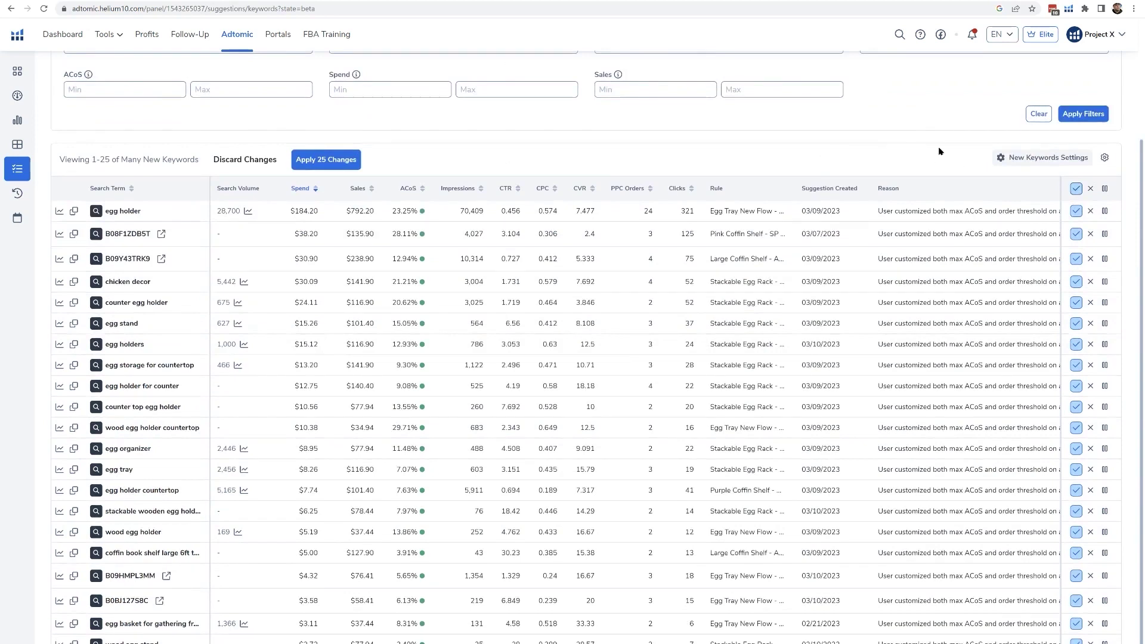
{"action": "scroll", "coordinate": [770, 185], "scroll_direction": "down", "scroll_amount": 1}
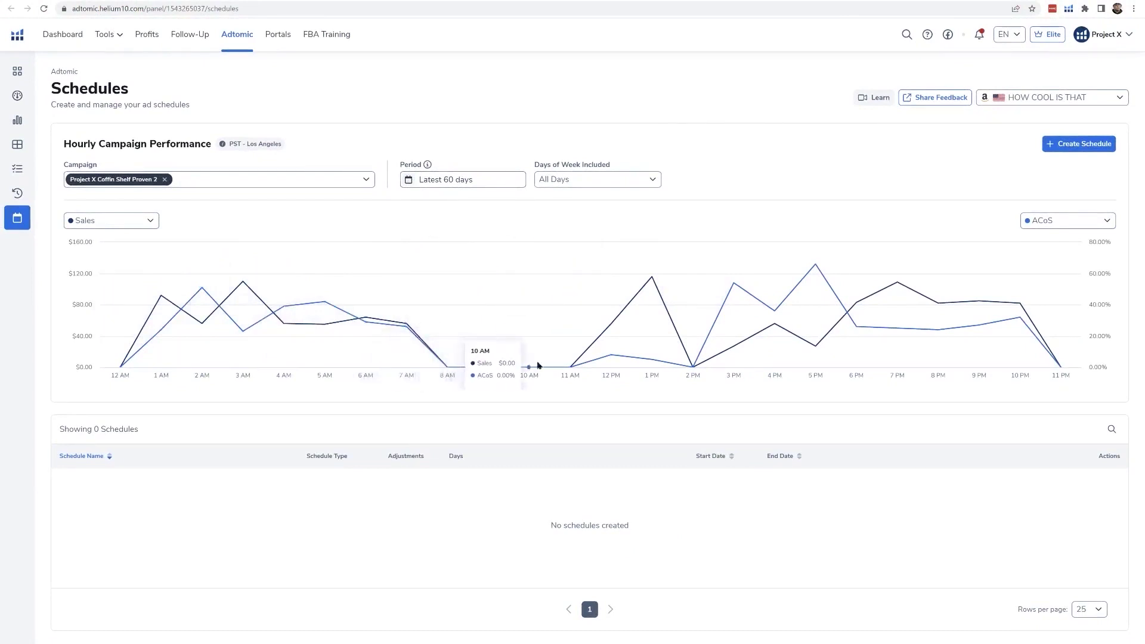
- Switch the hourly performance chart's metric from Sales to Spend
{"action": "left_click", "coordinate": [131, 220]}
{"action": "left_click", "coordinate": [93, 308]}
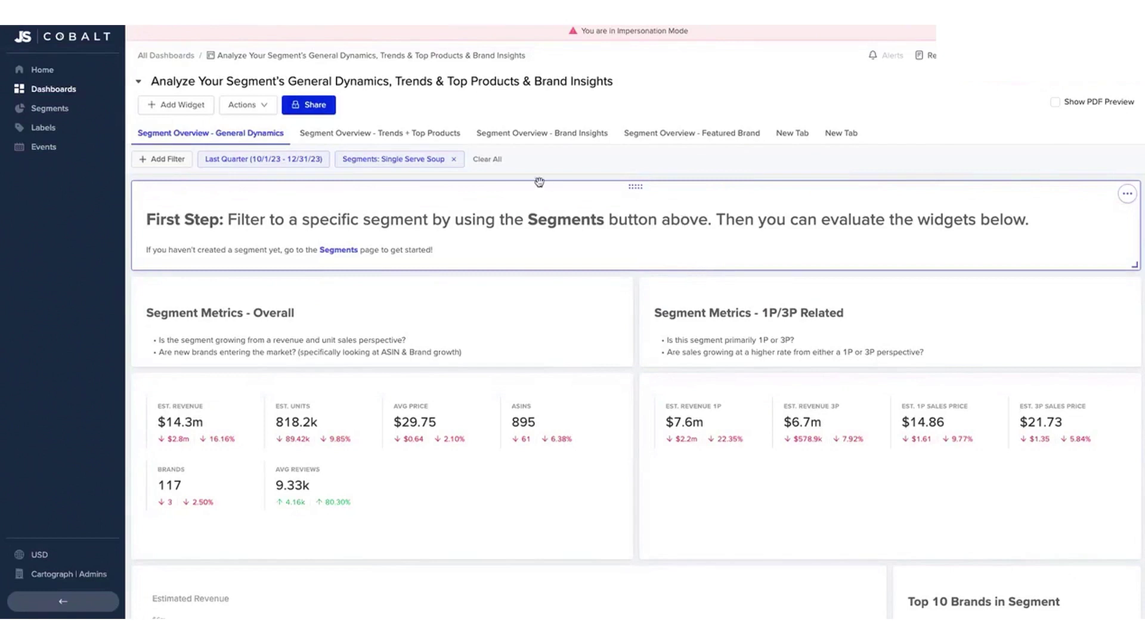
- Go to the Dashboards list and open the Dashboard Templates gallery to browse the templates
{"action": "left_click", "coordinate": [171, 57]}
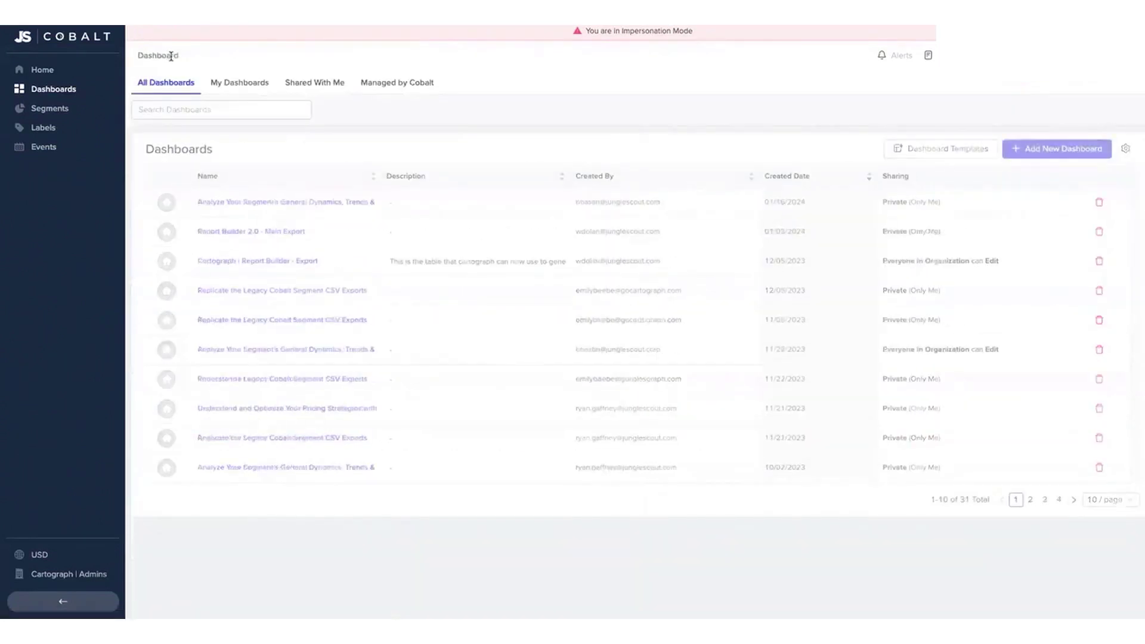
{"action": "left_click", "coordinate": [961, 154]}
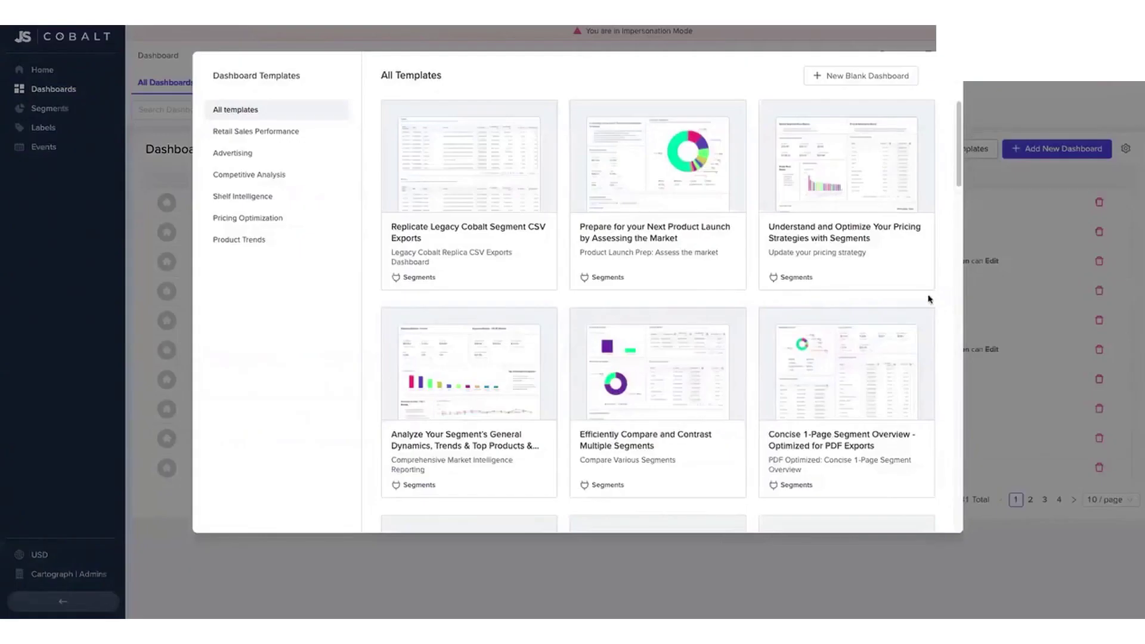
{"action": "mouse_move", "coordinate": [669, 217]}
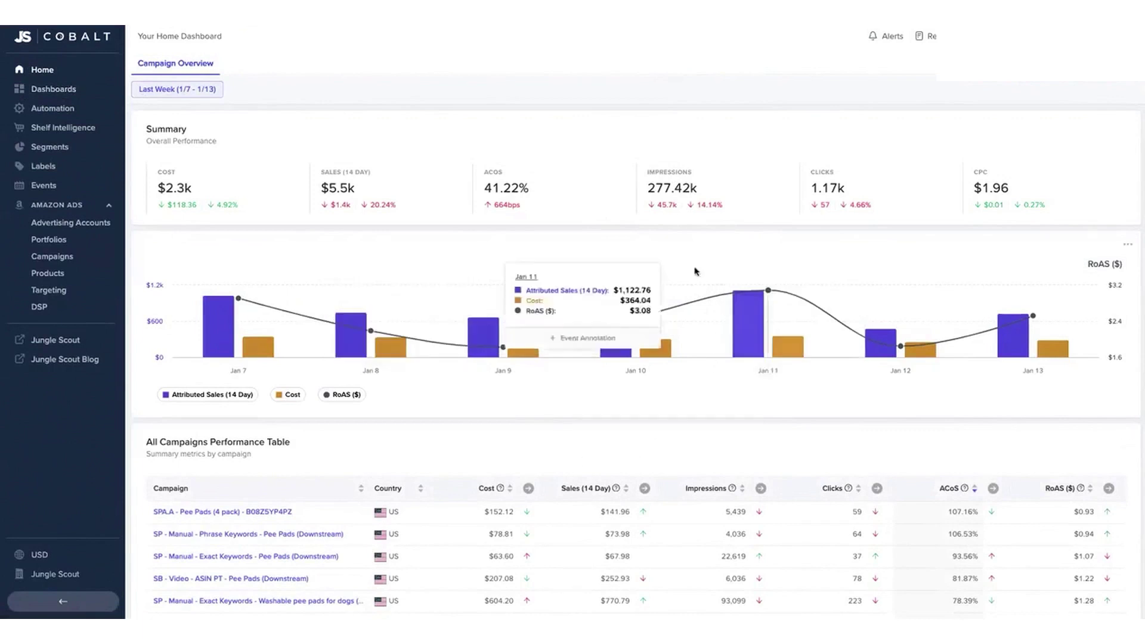
- Change the Campaign Overview date range from Last Week to Last 14 Days (January 2–15)
{"action": "left_click", "coordinate": [200, 95]}
{"action": "left_click", "coordinate": [168, 257]}
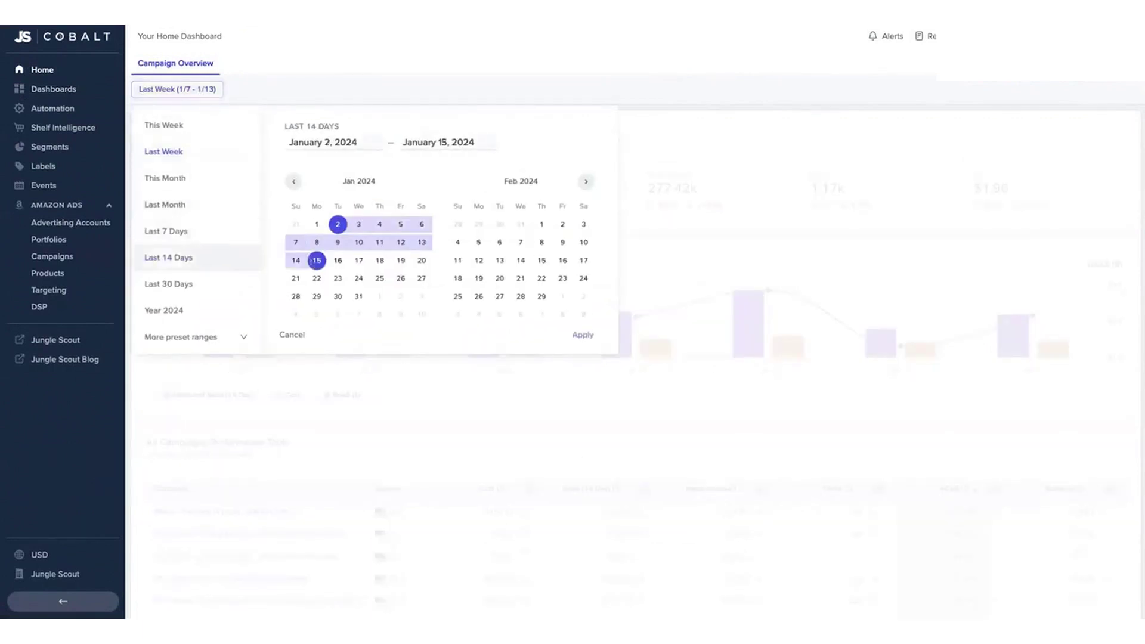
{"action": "left_click", "coordinate": [582, 334]}
{"action": "scroll", "coordinate": [677, 267], "scroll_direction": "down", "scroll_amount": 2}
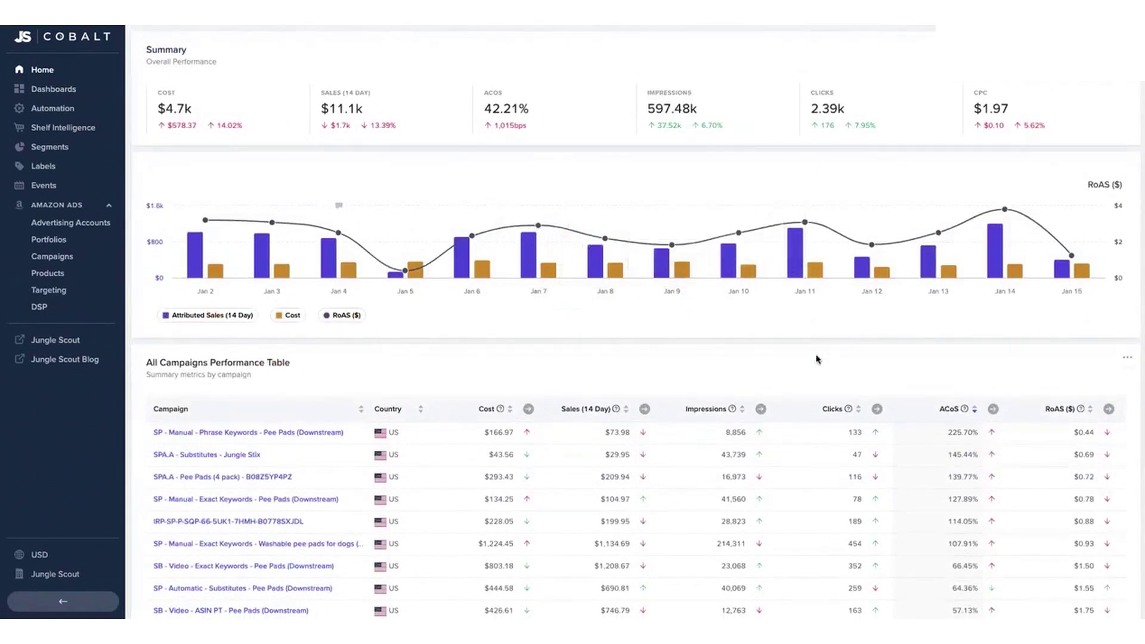
{"action": "scroll", "coordinate": [815, 358], "scroll_direction": "up", "scroll_amount": 2}
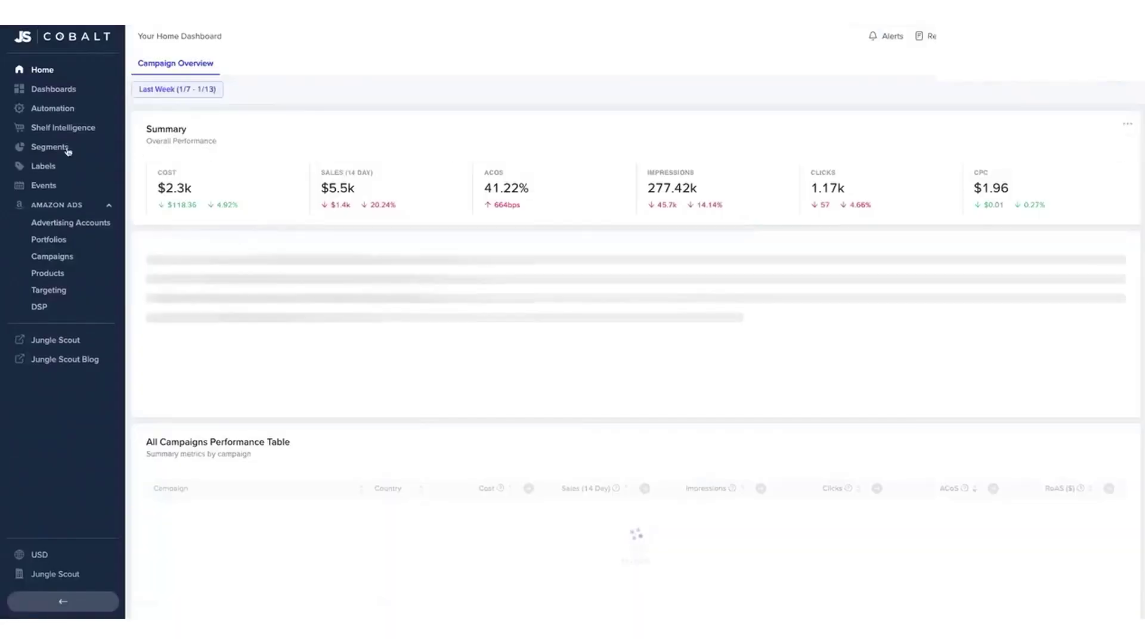
- Open Advertising Accounts, then view the Jungle Creations account's campaigns
{"action": "left_click", "coordinate": [65, 223]}
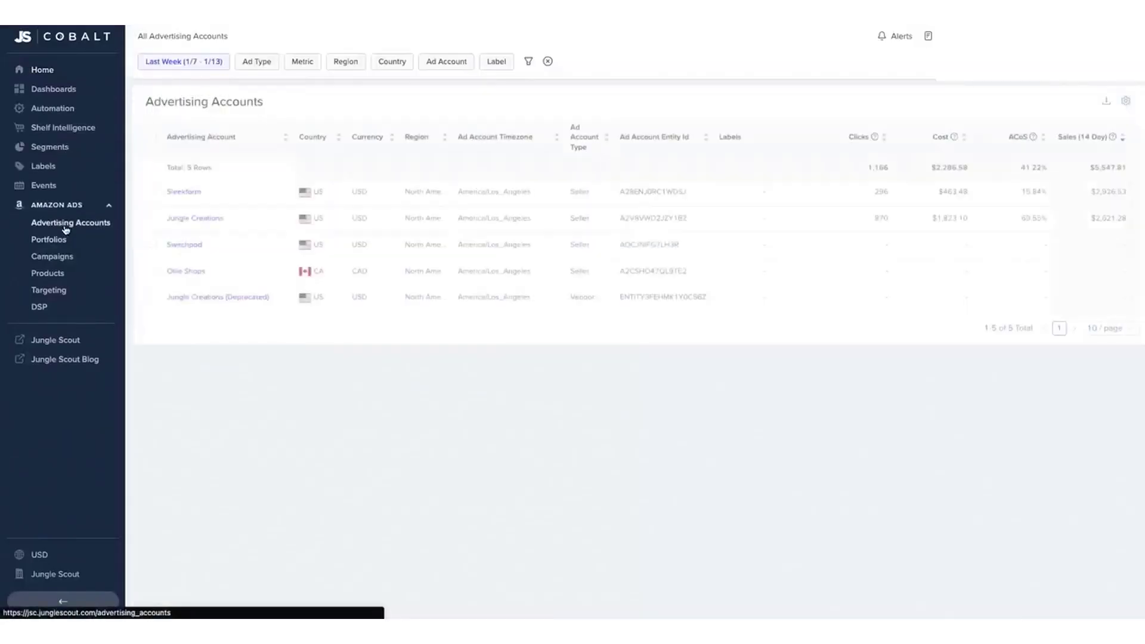
{"action": "left_click", "coordinate": [205, 220]}
{"action": "left_click", "coordinate": [365, 121]}
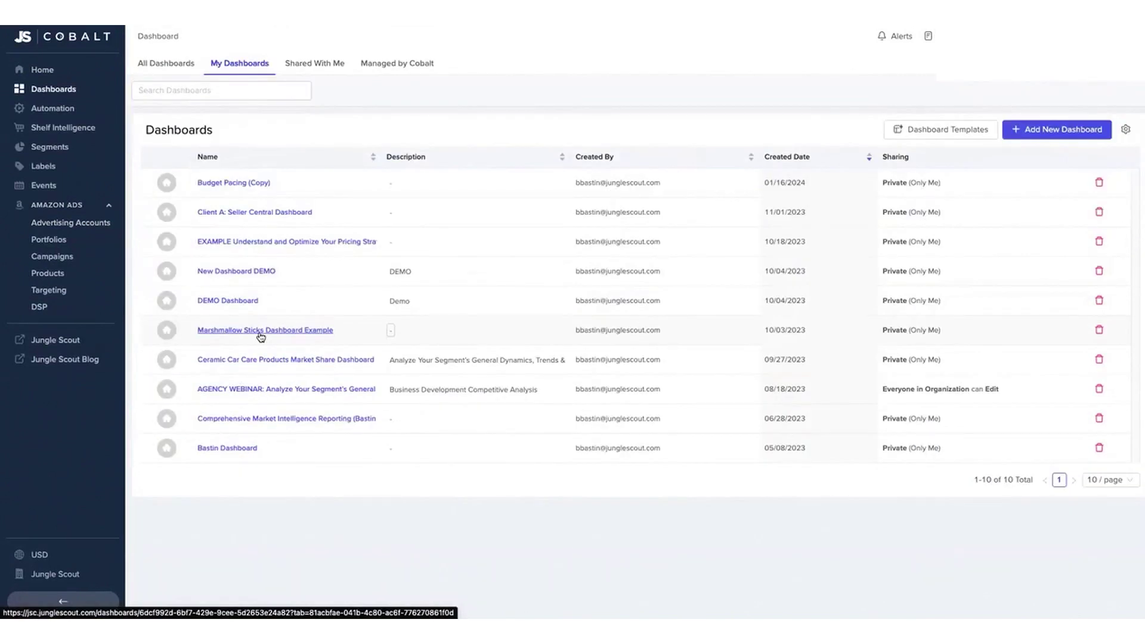
- Open the Marshmallow Sticks Dashboard Example and scroll through its opening section
{"action": "left_click", "coordinate": [302, 332]}
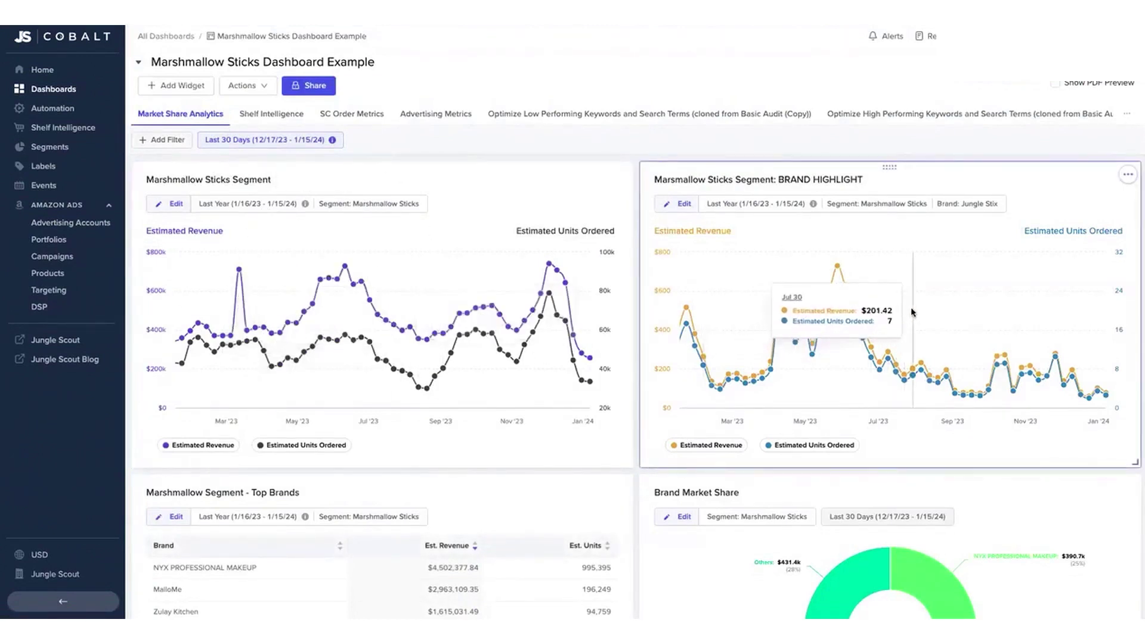
{"action": "scroll", "coordinate": [865, 314], "scroll_direction": "down", "scroll_amount": 3}
{"action": "scroll", "coordinate": [501, 325], "scroll_direction": "down", "scroll_amount": 1}
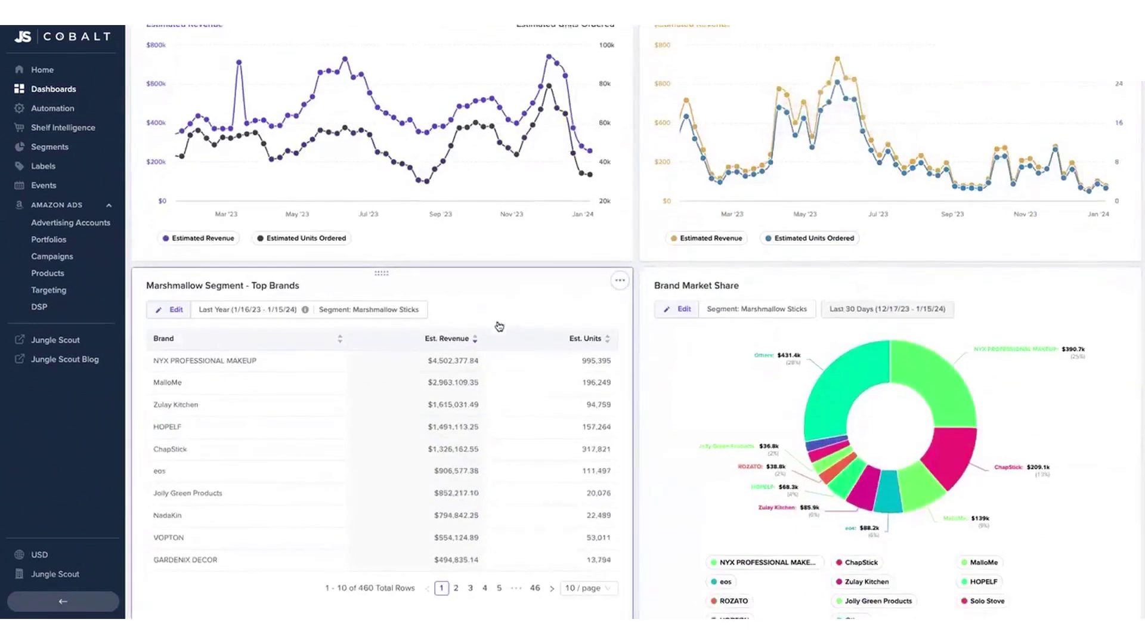
{"action": "scroll", "coordinate": [565, 358], "scroll_direction": "down", "scroll_amount": 4}
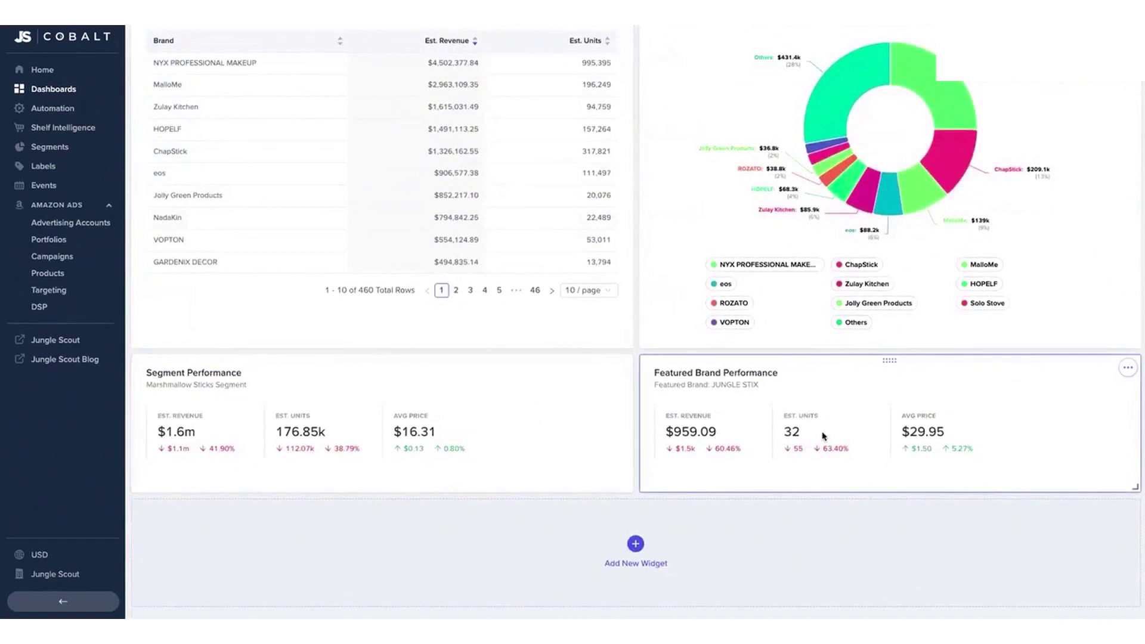
{"action": "scroll", "coordinate": [821, 438], "scroll_direction": "up", "scroll_amount": 8}
{"action": "scroll", "coordinate": [822, 436], "scroll_direction": "up", "scroll_amount": 1}
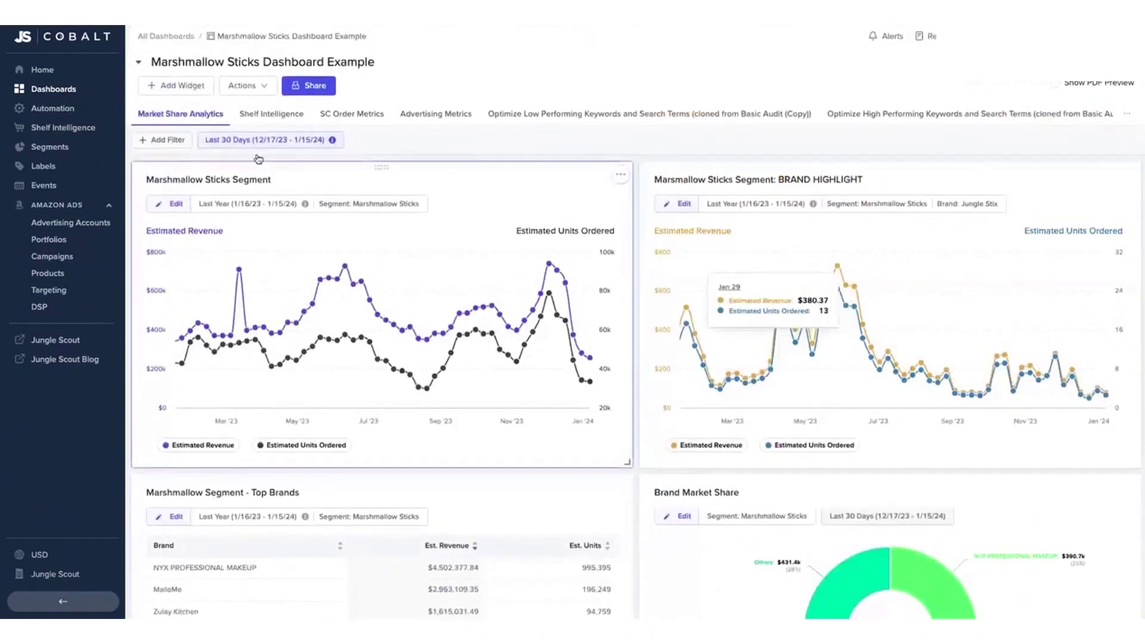
- Review the Shelf Intelligence, Advertising Metrics and SC Order Metrics sections in turn
{"action": "left_click", "coordinate": [265, 115]}
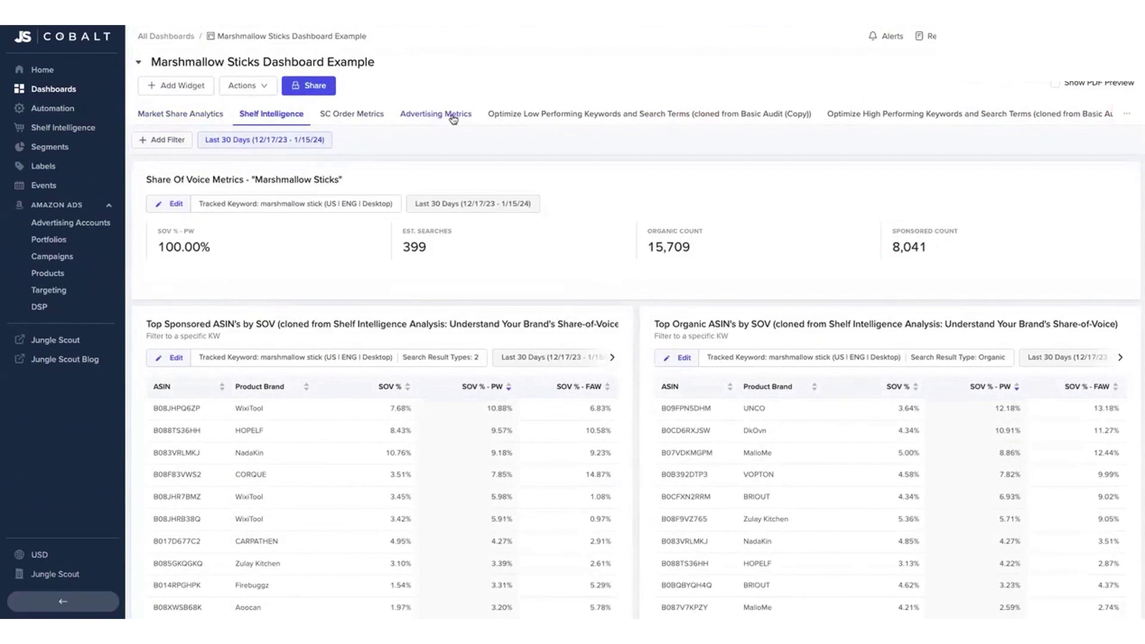
{"action": "left_click", "coordinate": [416, 117]}
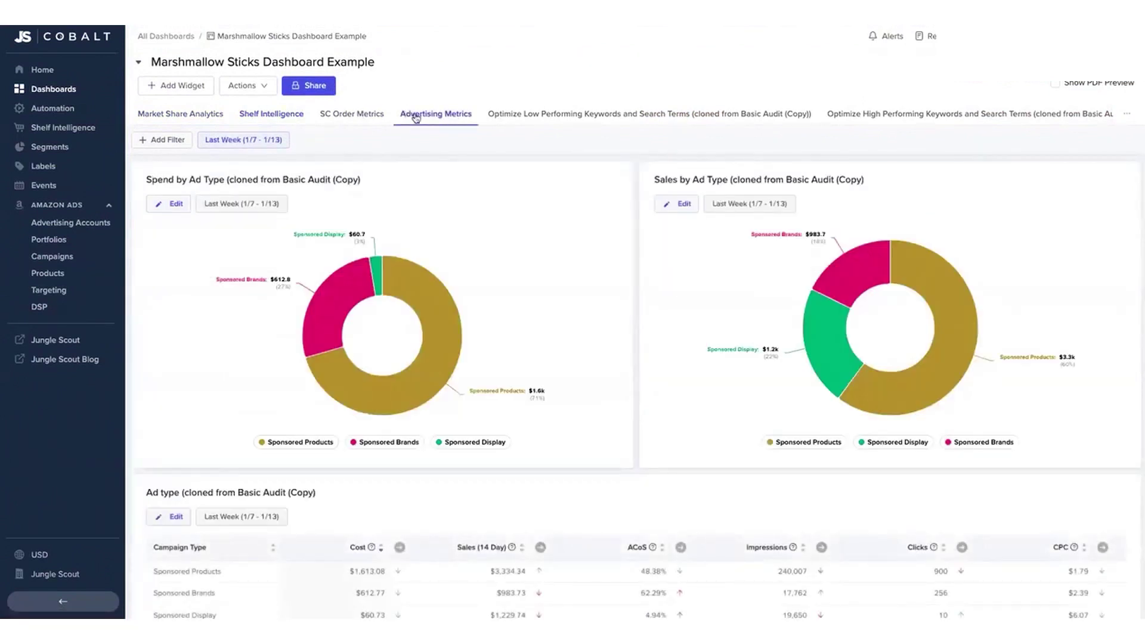
{"action": "scroll", "coordinate": [506, 175], "scroll_direction": "down", "scroll_amount": 1}
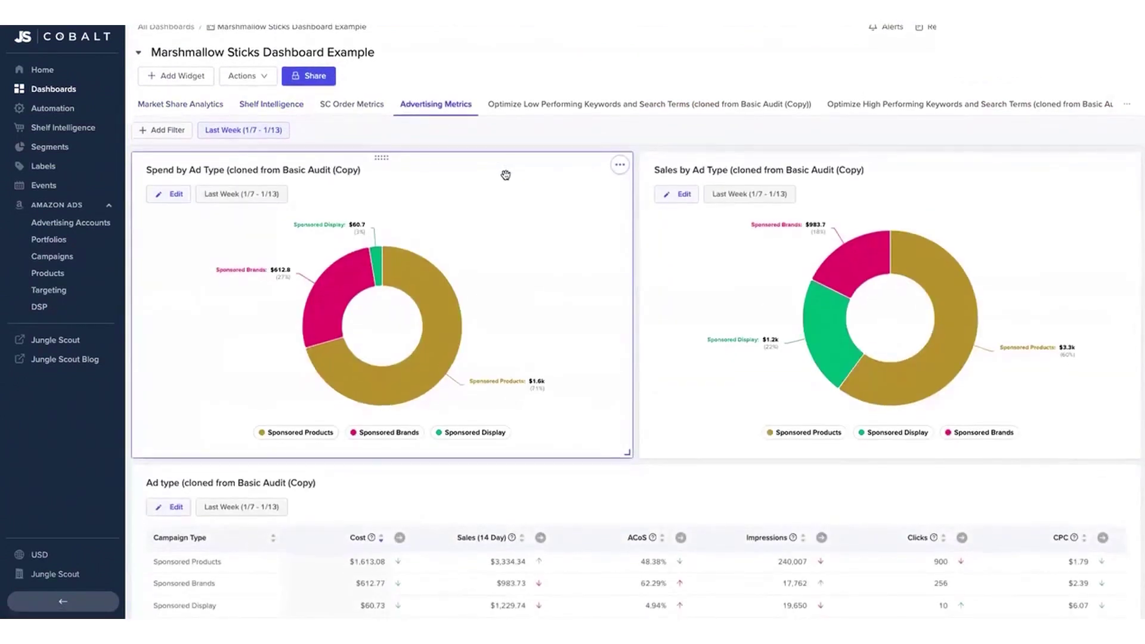
{"action": "scroll", "coordinate": [506, 175], "scroll_direction": "up", "scroll_amount": 1}
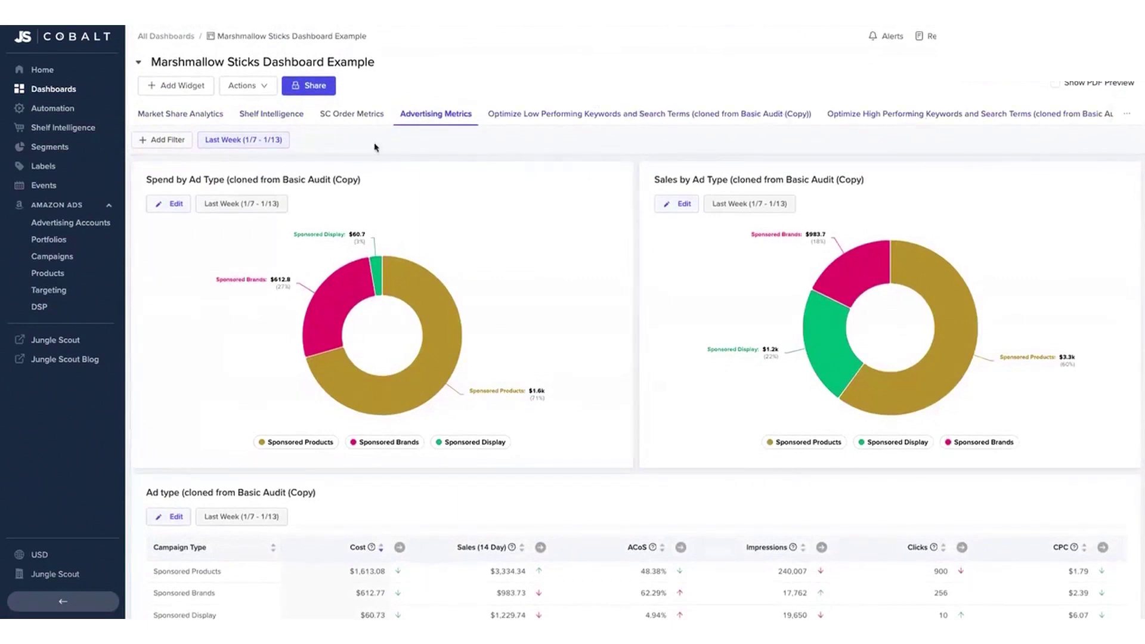
{"action": "left_click", "coordinate": [352, 115]}
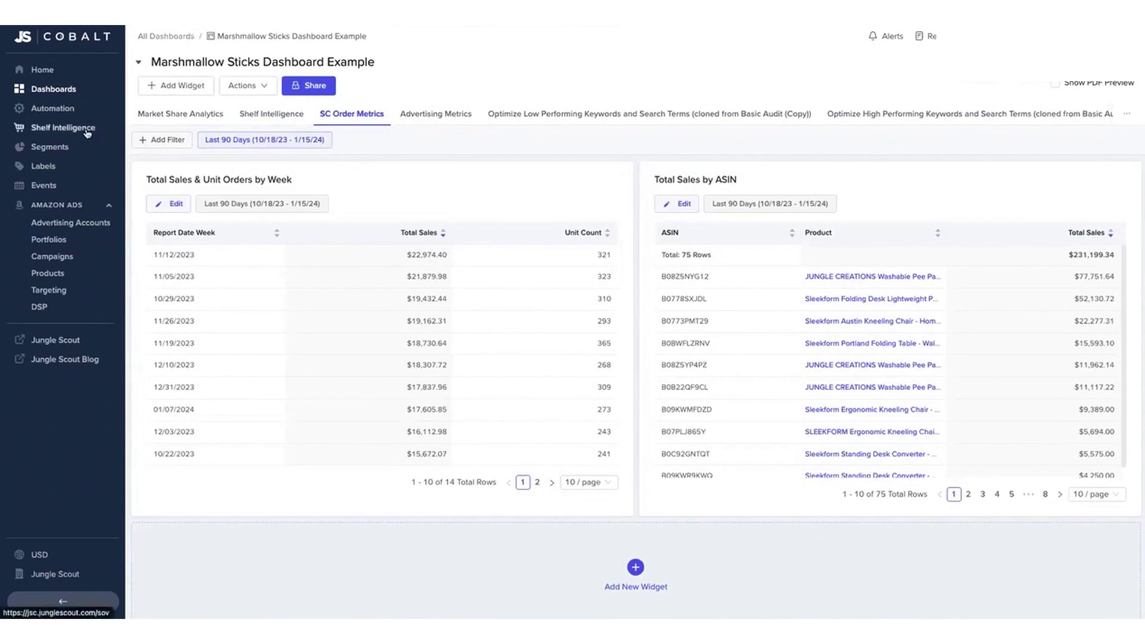
- Filter the Share of Voice analysis to the 12 inch subwoofer keyword
{"action": "left_click", "coordinate": [63, 128]}
{"action": "left_click", "coordinate": [307, 96]}
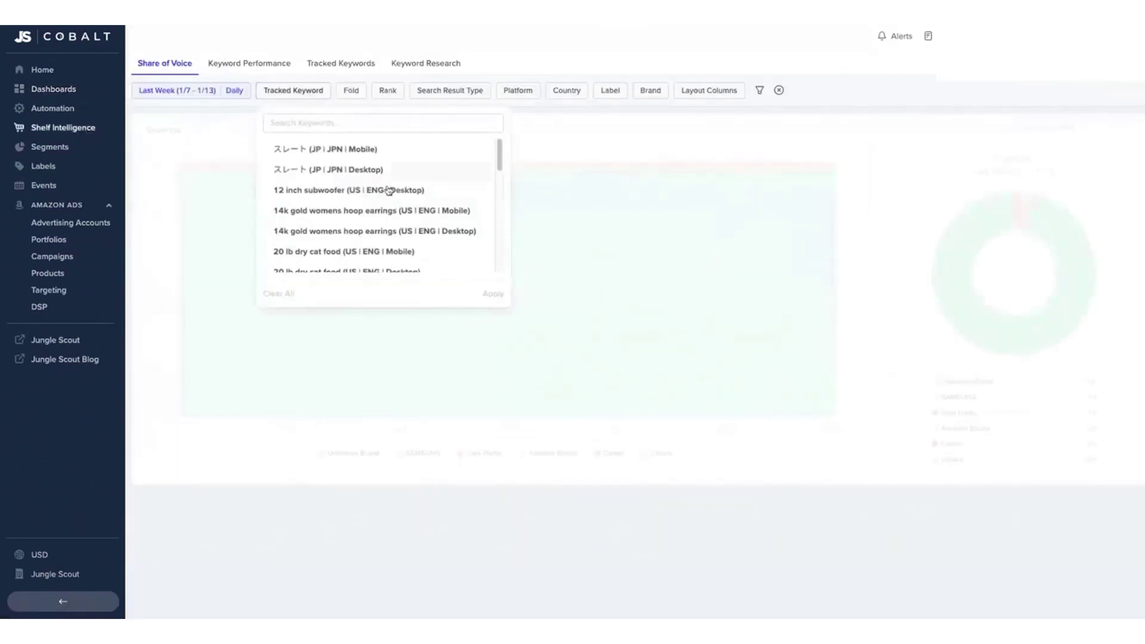
{"action": "scroll", "coordinate": [445, 220], "scroll_direction": "down", "scroll_amount": 1}
{"action": "left_click", "coordinate": [384, 173]}
{"action": "left_click", "coordinate": [493, 324]}
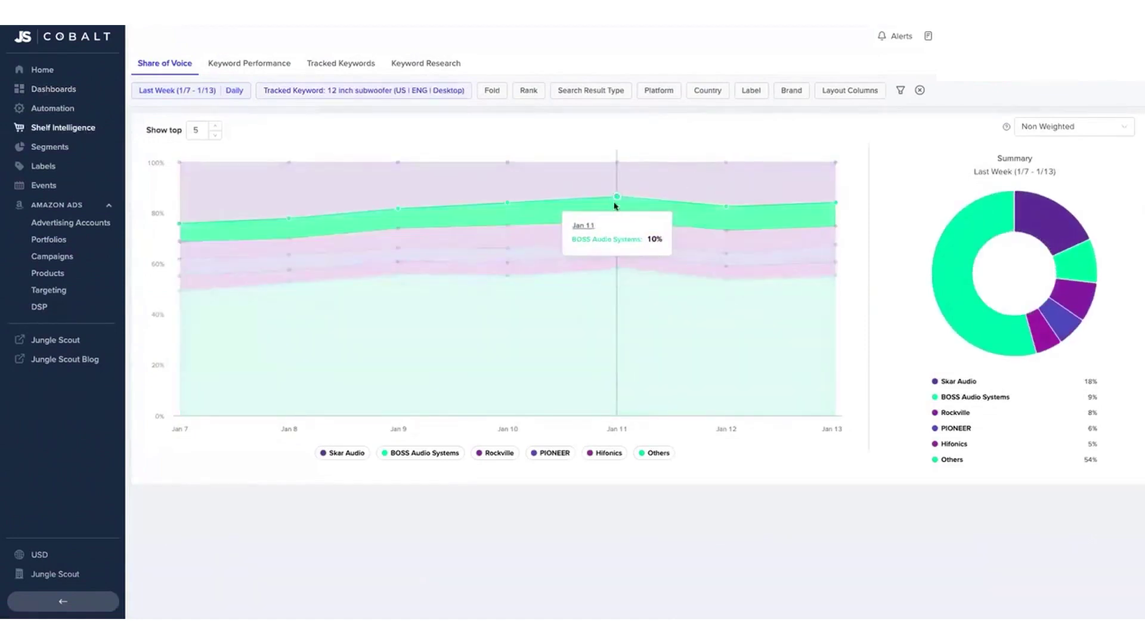
- Check the included search result types and switch share of voice to position weighted
{"action": "left_click", "coordinate": [592, 93]}
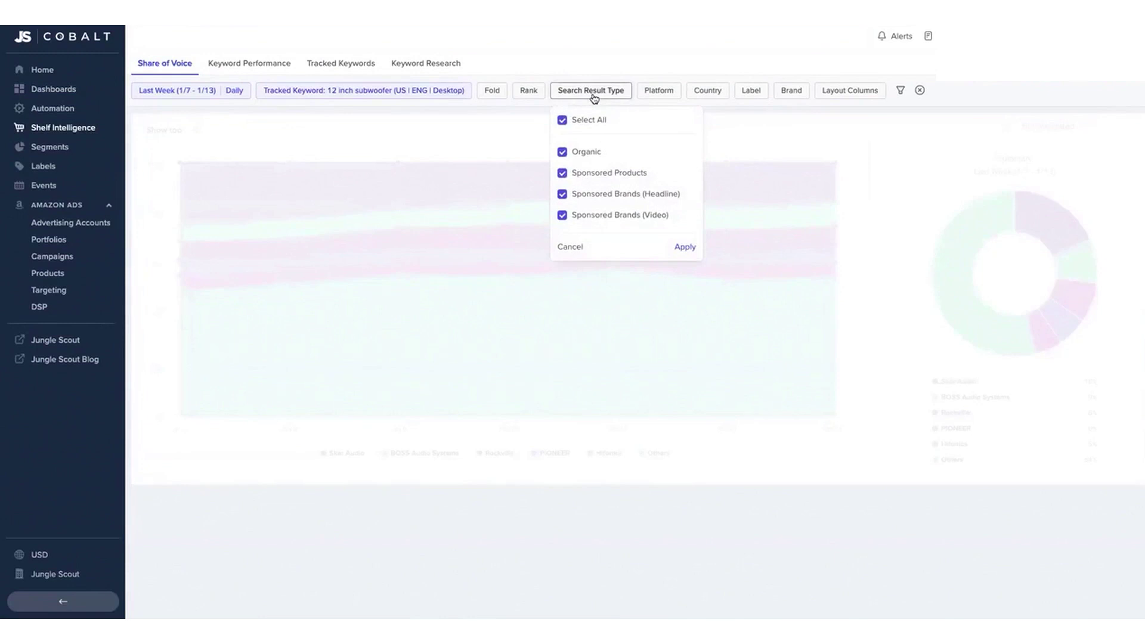
{"action": "left_click", "coordinate": [755, 122]}
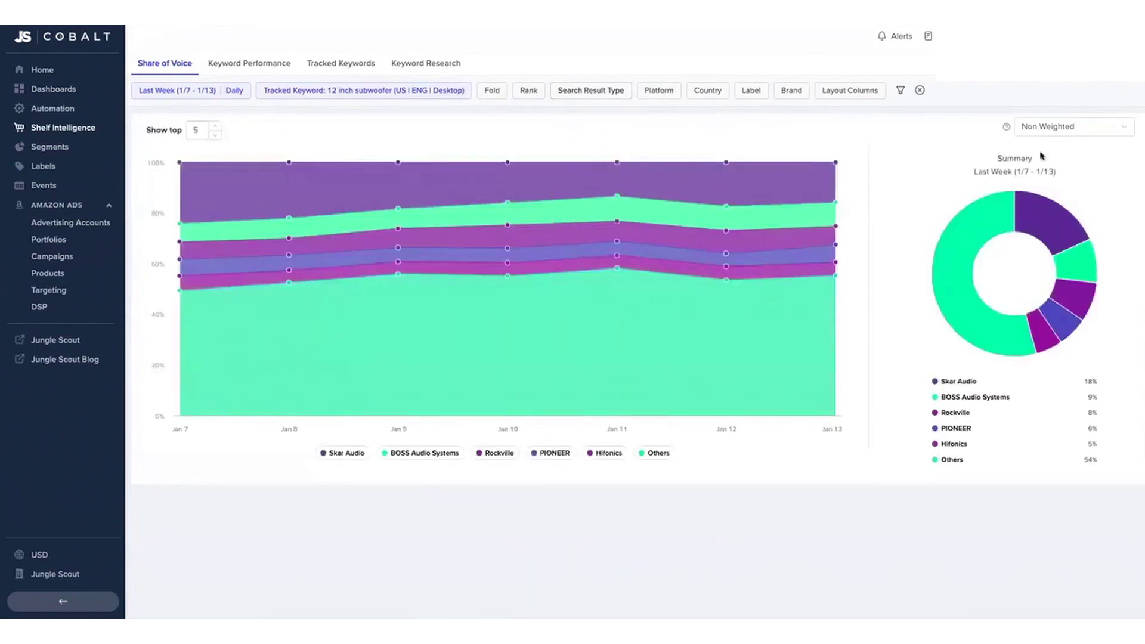
{"action": "left_click", "coordinate": [1074, 128]}
{"action": "left_click", "coordinate": [1084, 188]}
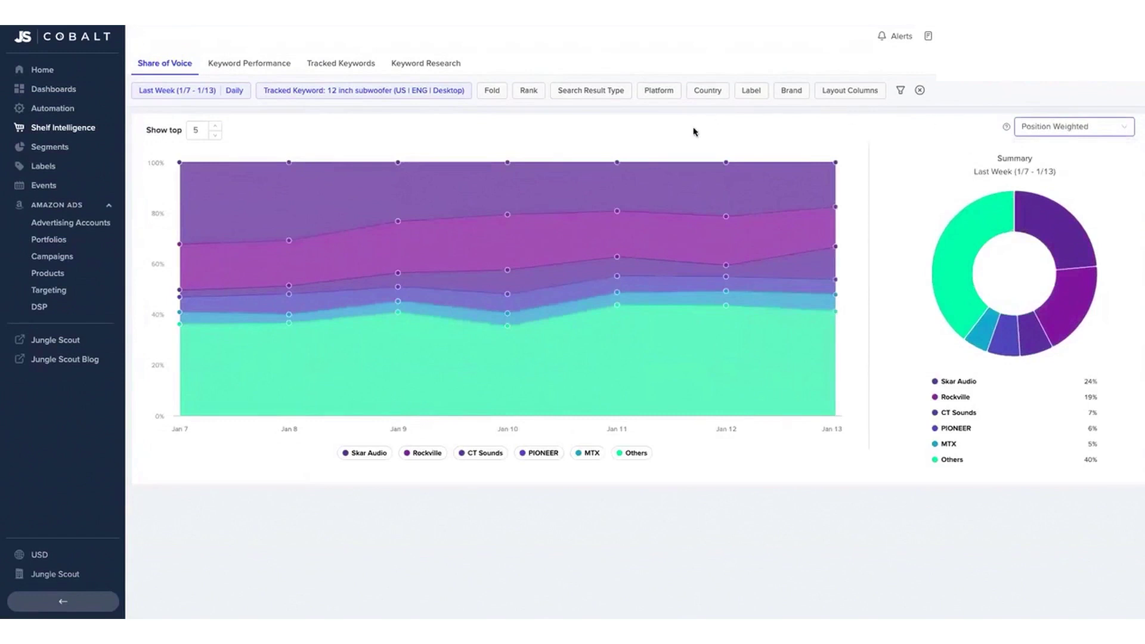
- Increase the number of top brands compared in the Share of Voice chart
{"action": "mouse_move", "coordinate": [537, 175]}
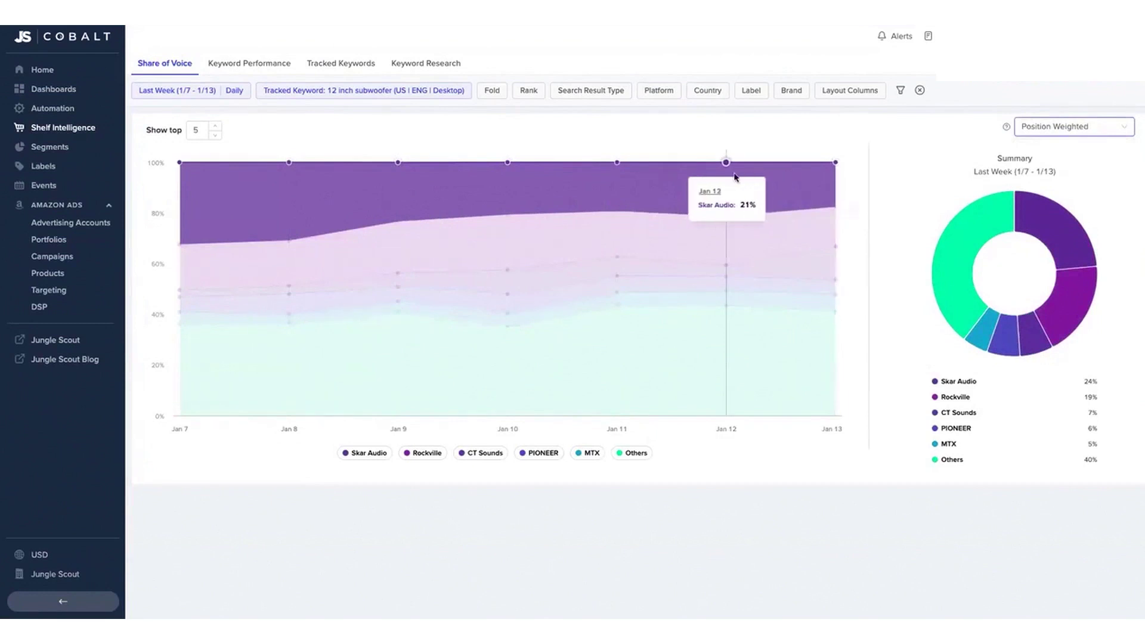
{"action": "mouse_move", "coordinate": [1062, 215]}
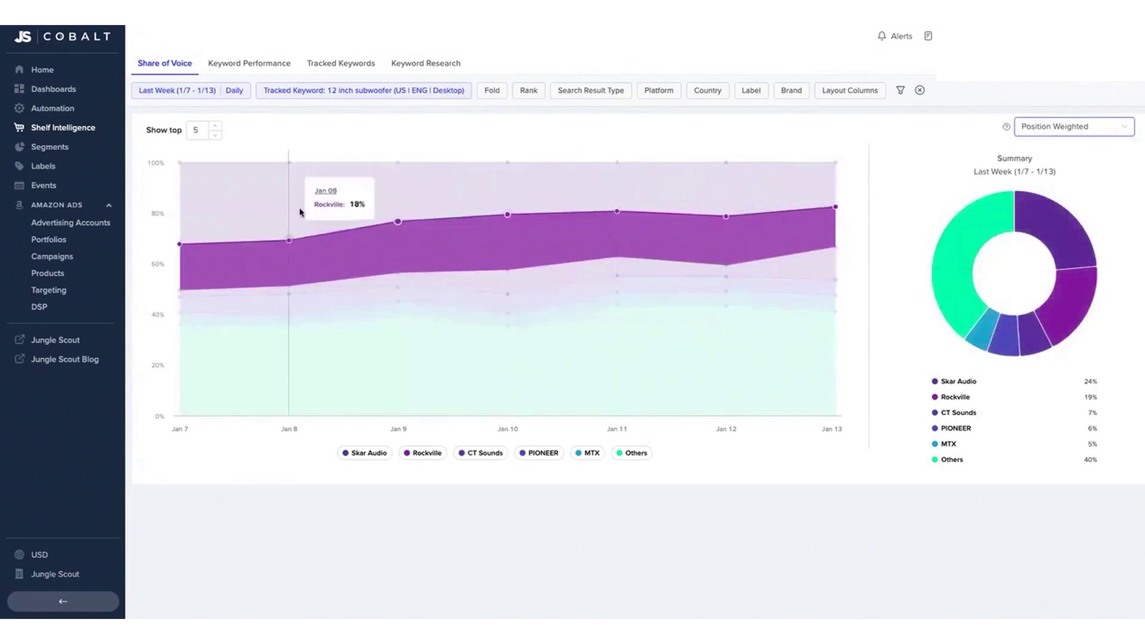
{"action": "left_click", "coordinate": [220, 130]}
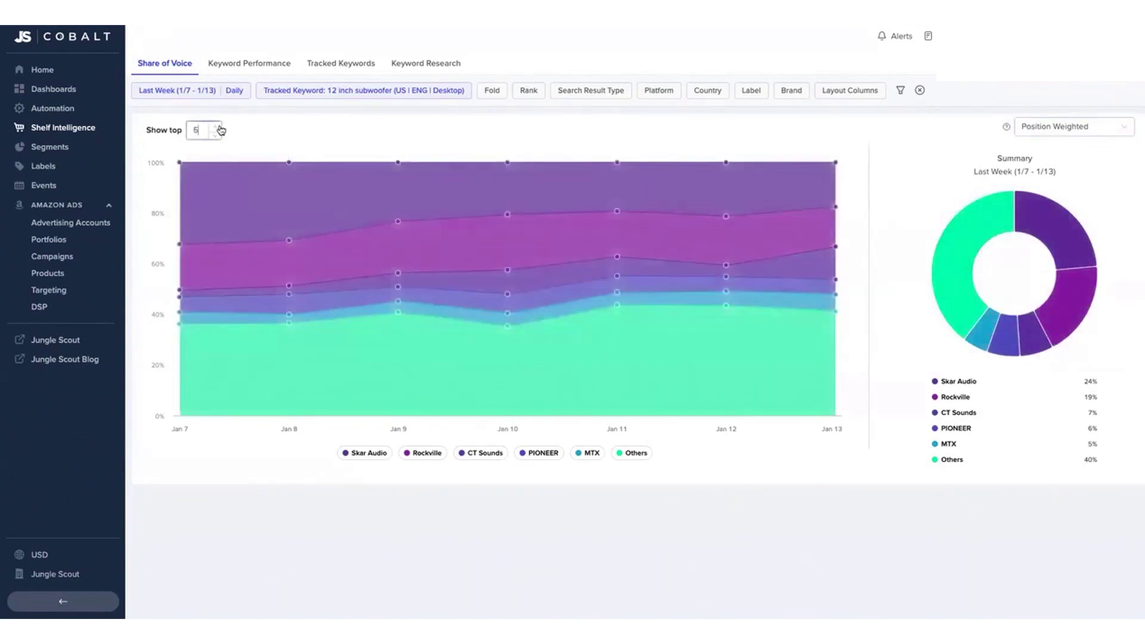
{"action": "left_click", "coordinate": [220, 130]}
{"action": "left_click", "coordinate": [219, 130]}
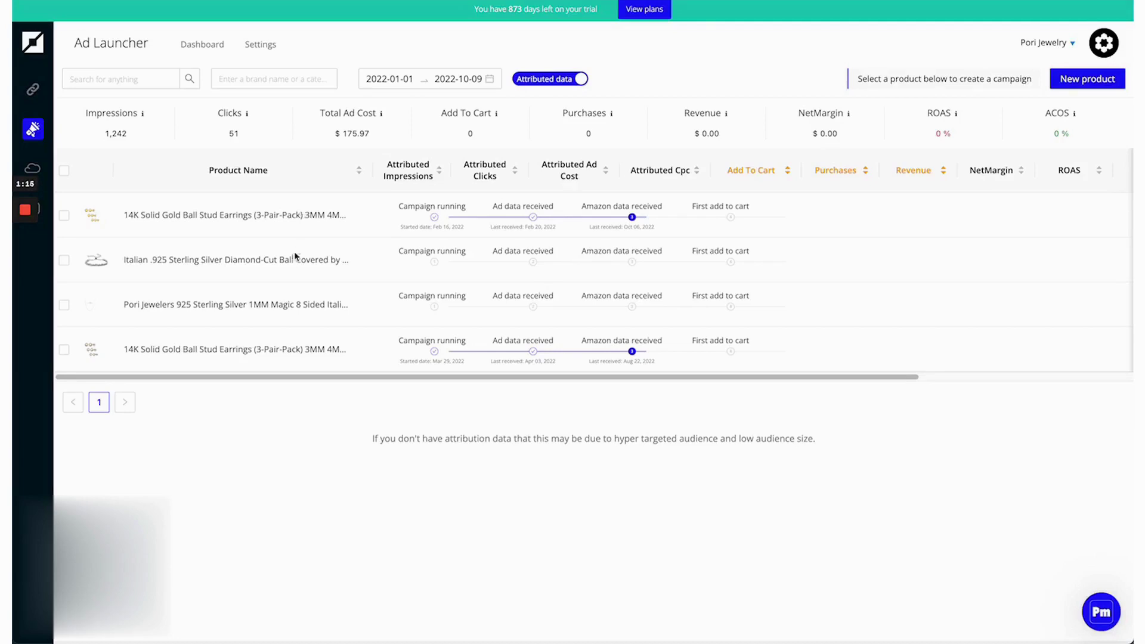
- Open the 14K gold stud earrings product and start a new custom link
{"action": "left_click", "coordinate": [299, 225]}
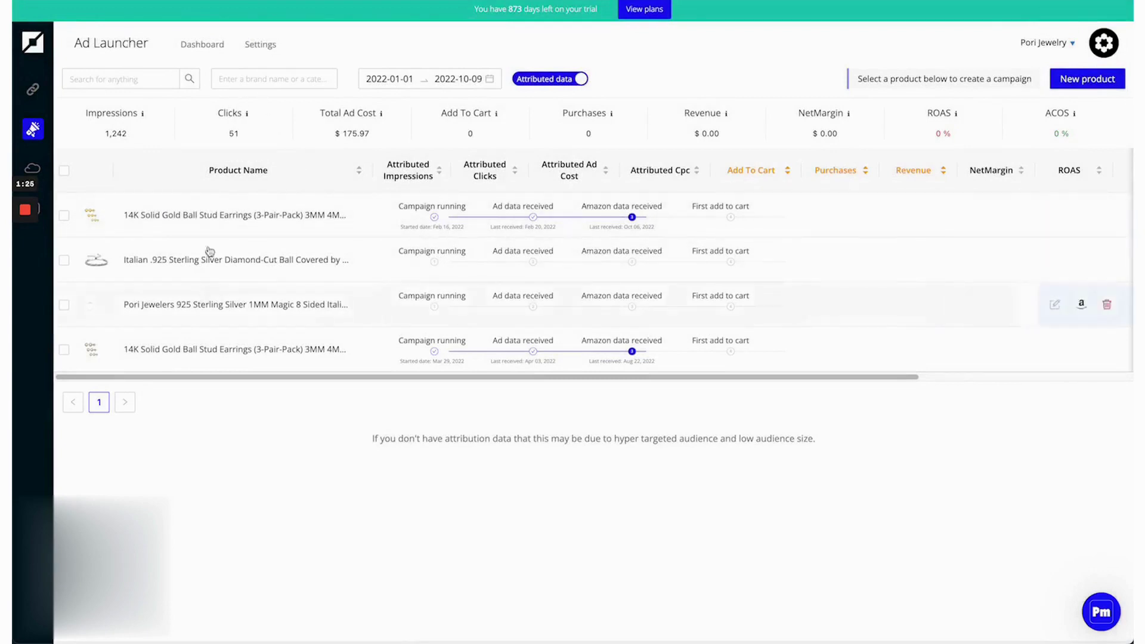
{"action": "left_click", "coordinate": [294, 225]}
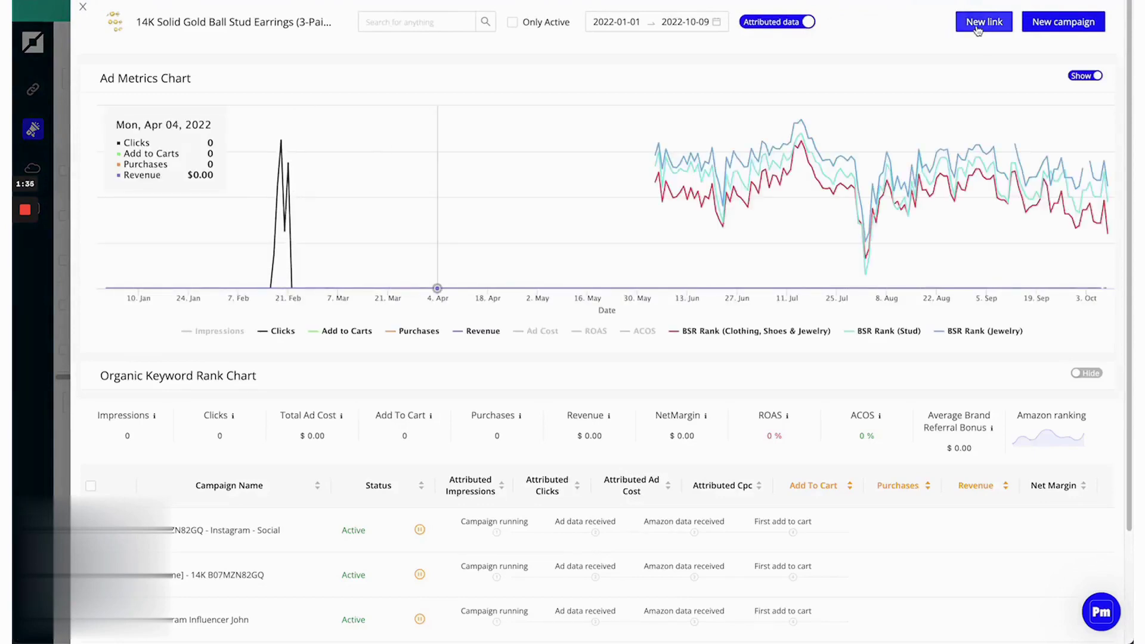
{"action": "left_click", "coordinate": [978, 27]}
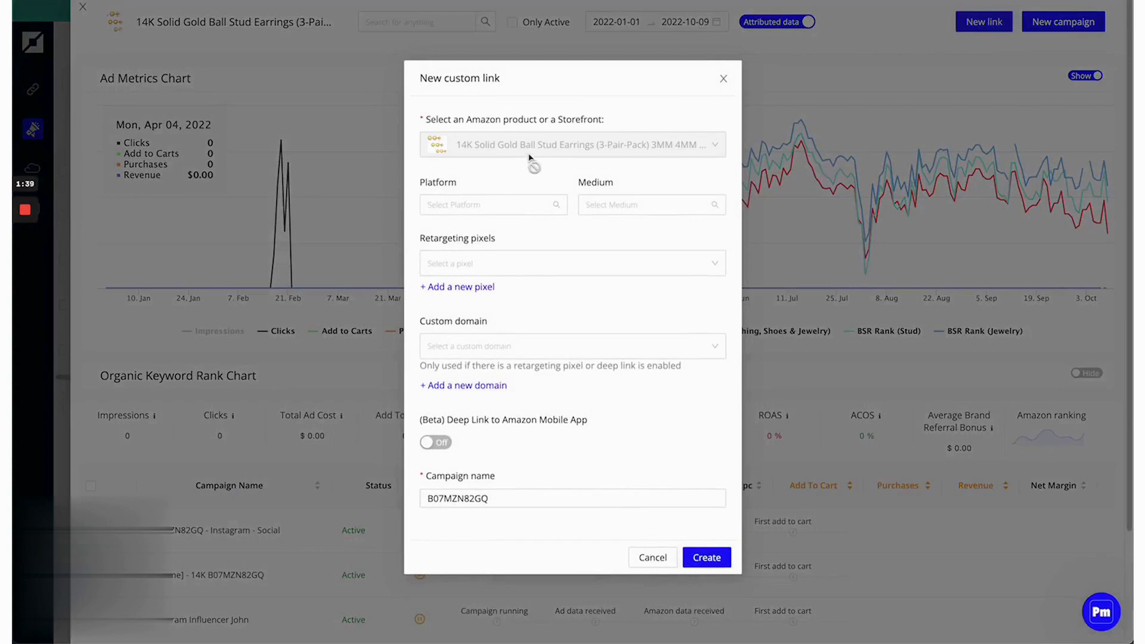
- Set platform TikTok and medium Influencer, turn on Amazon app deep linking, and create the link
{"action": "left_click", "coordinate": [499, 204]}
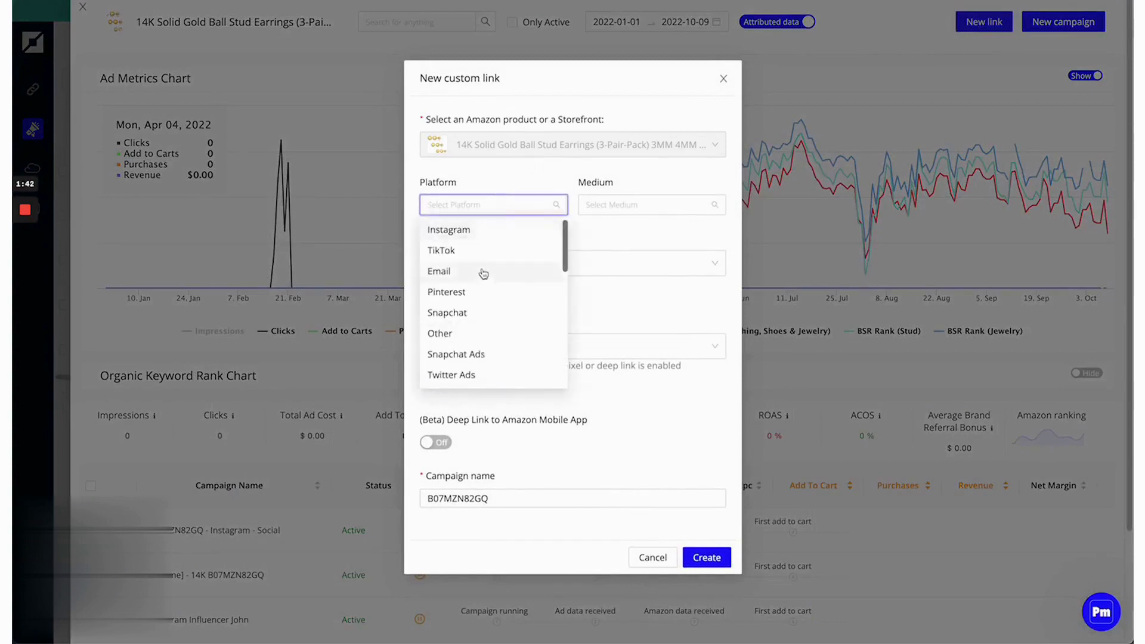
{"action": "left_click", "coordinate": [484, 272]}
{"action": "left_click", "coordinate": [519, 205]}
{"action": "left_click", "coordinate": [525, 251]}
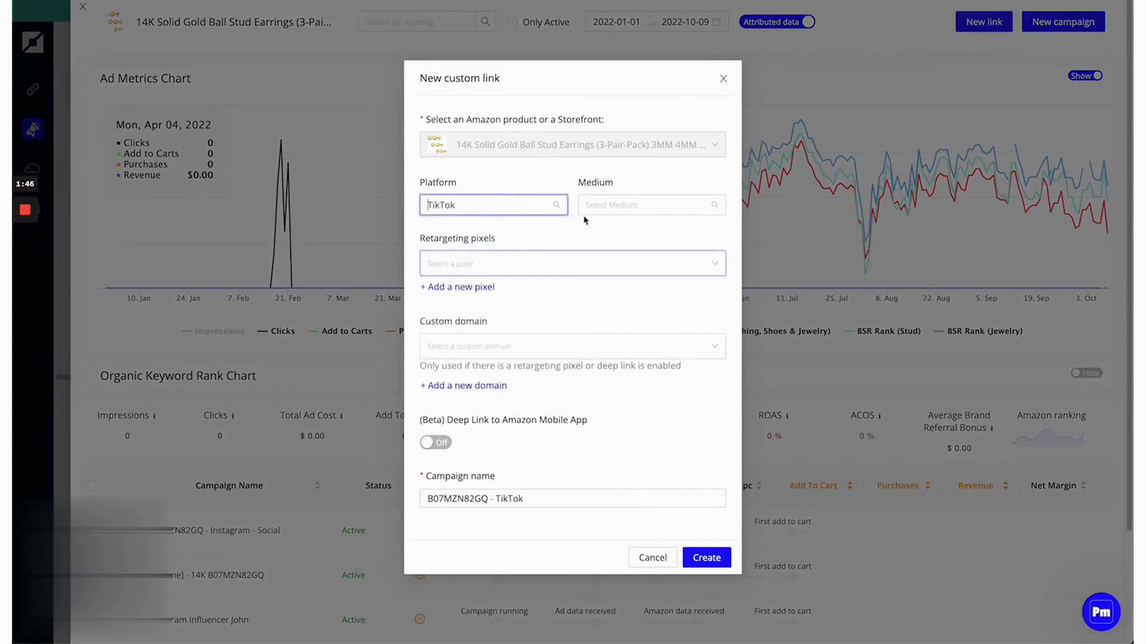
{"action": "left_click", "coordinate": [588, 208]}
{"action": "left_click", "coordinate": [620, 269]}
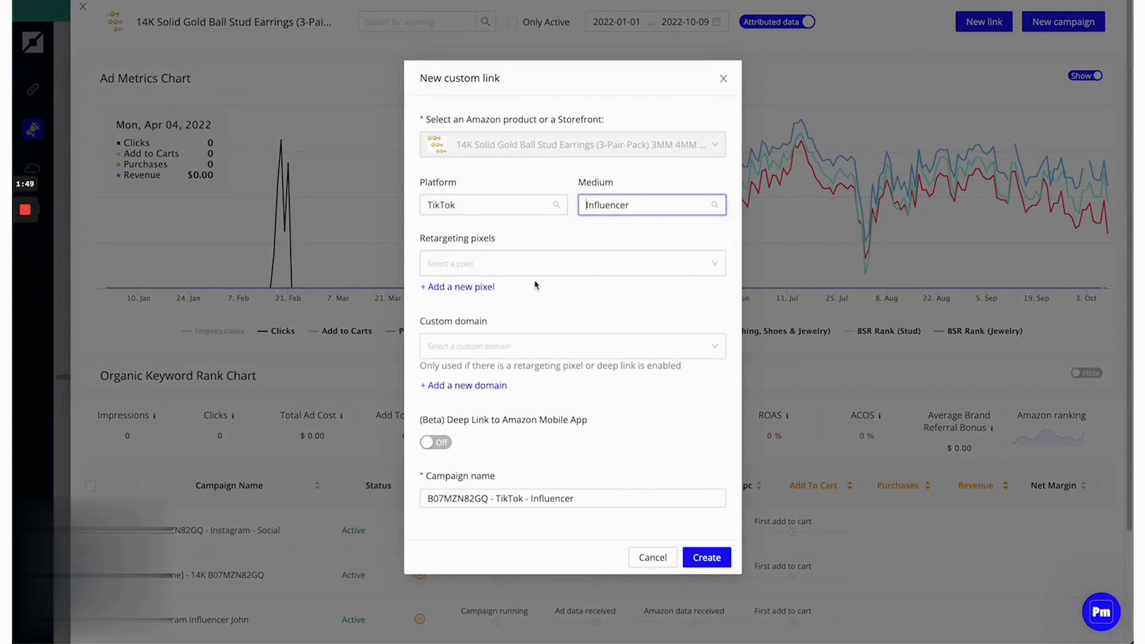
{"action": "left_click", "coordinate": [532, 265]}
{"action": "left_click", "coordinate": [546, 238]}
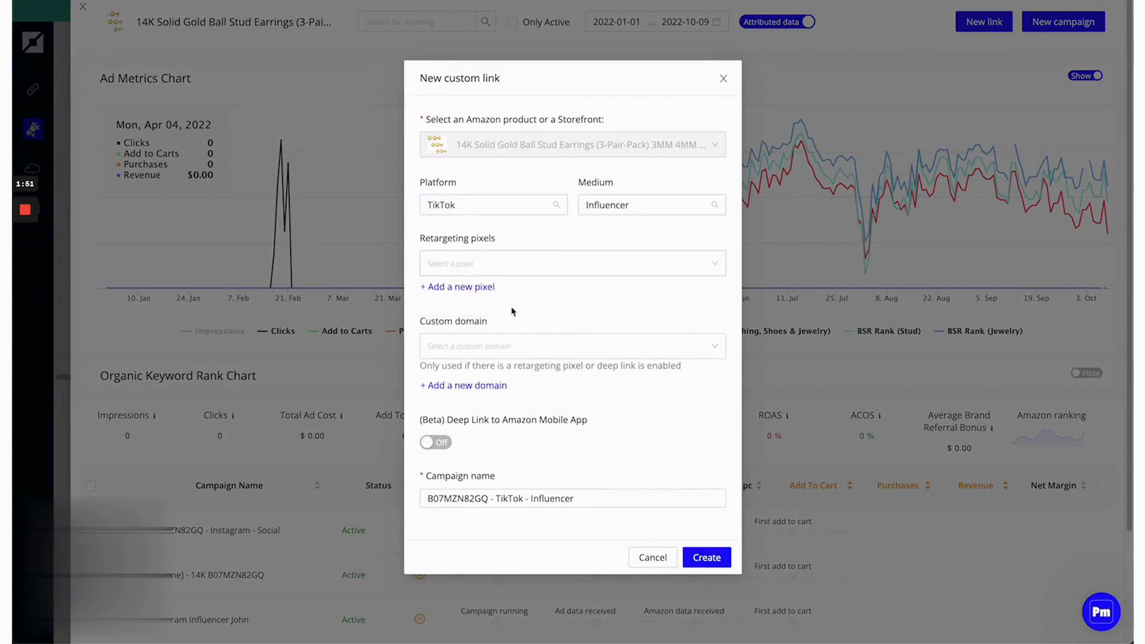
{"action": "left_click", "coordinate": [442, 443]}
{"action": "left_click", "coordinate": [706, 558]}
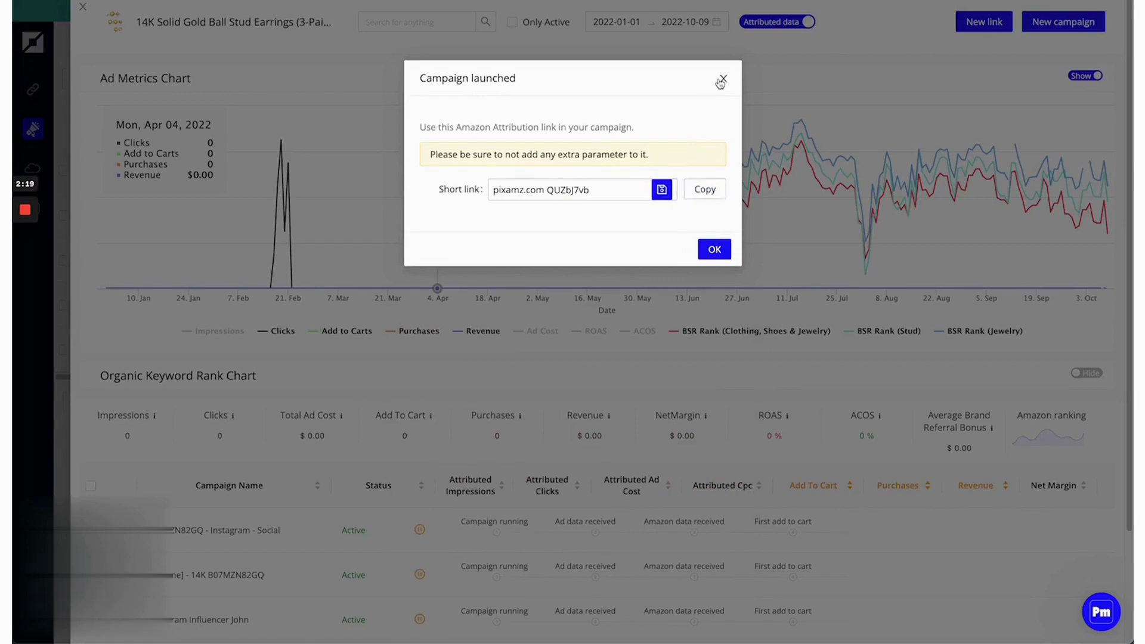
- Start a new Google campaign for the gold stud earrings and continue past the Product step
{"action": "left_click", "coordinate": [720, 83]}
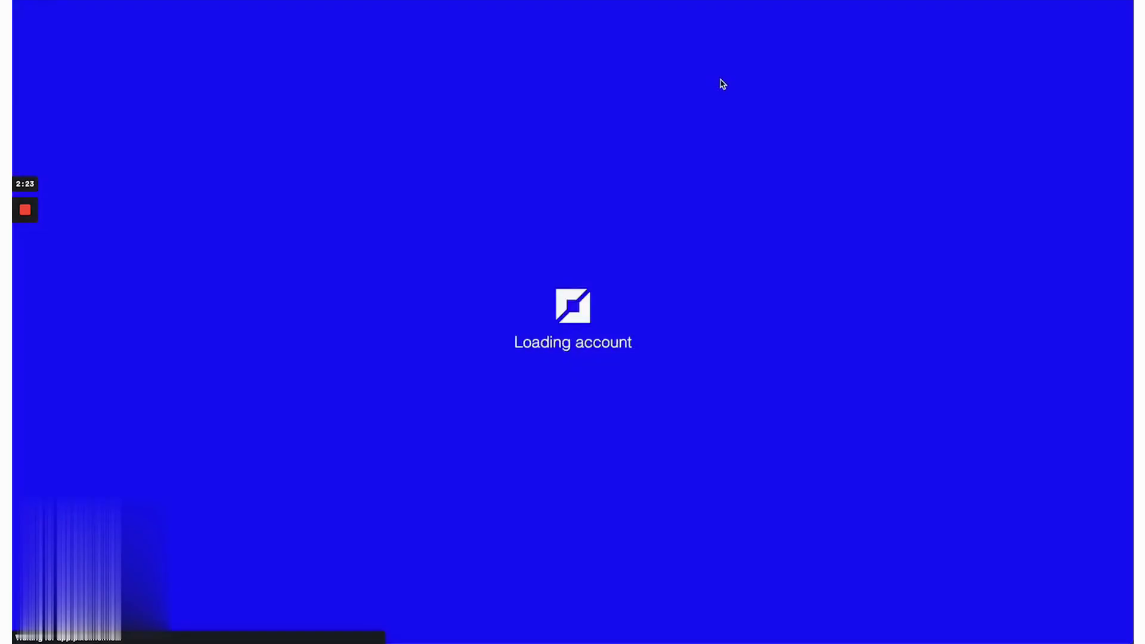
{"action": "left_click", "coordinate": [733, 178]}
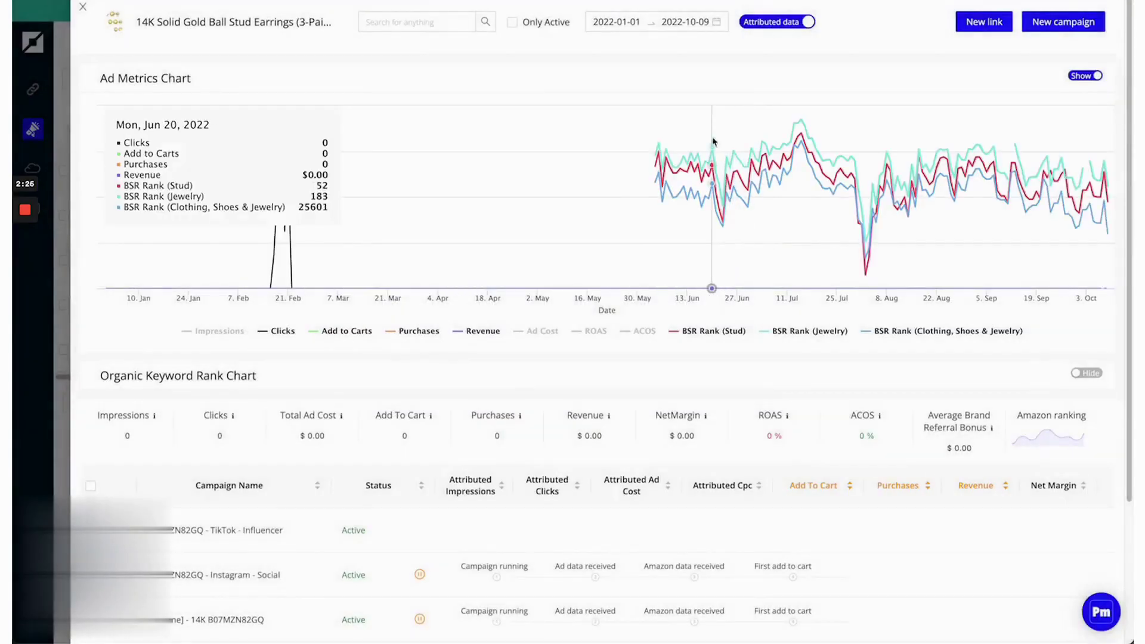
{"action": "left_click", "coordinate": [1064, 23]}
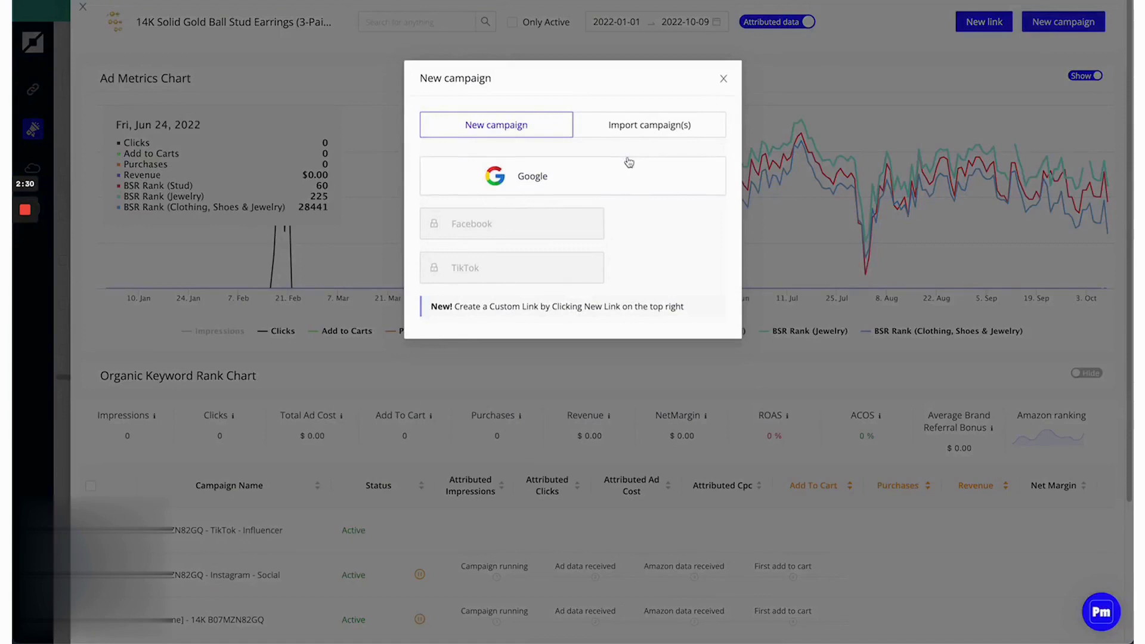
{"action": "left_click", "coordinate": [590, 190]}
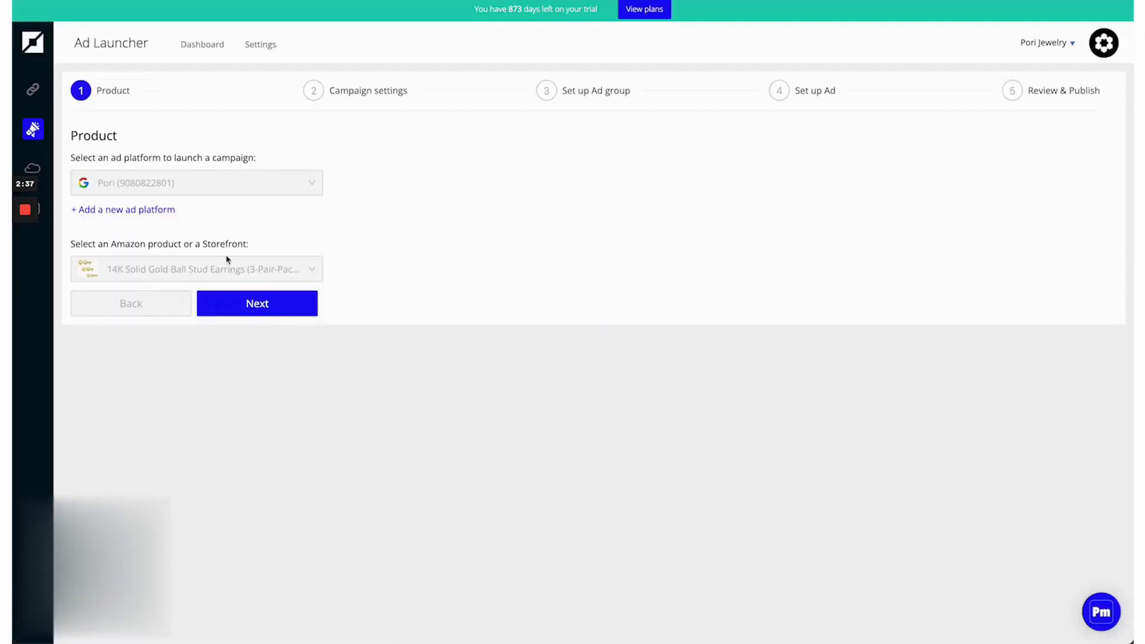
{"action": "left_click", "coordinate": [251, 302]}
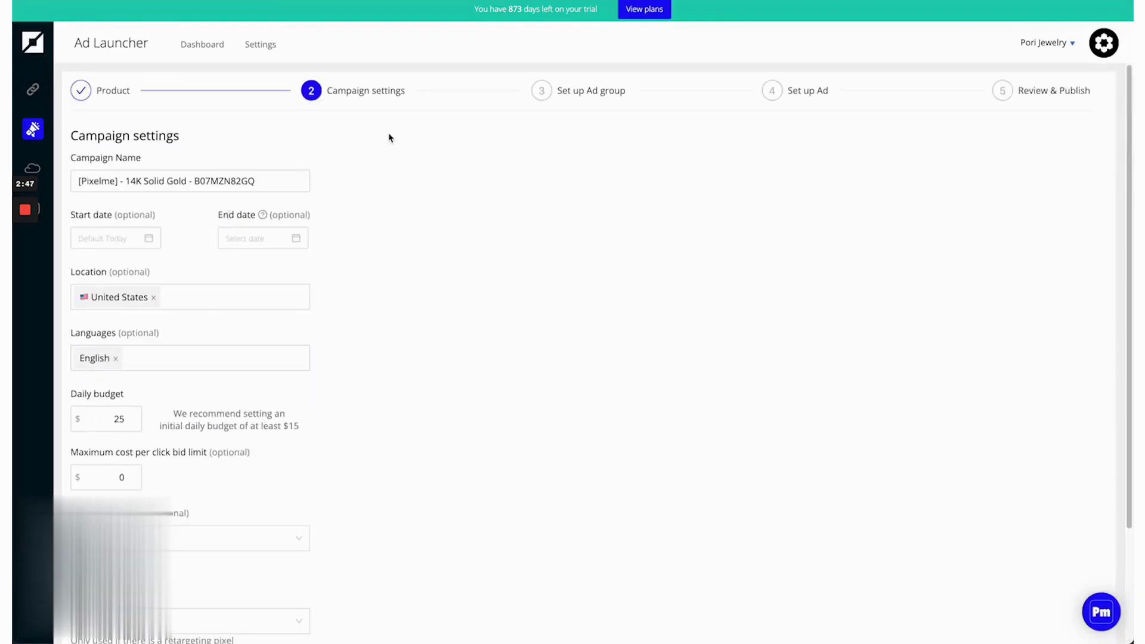
{"action": "scroll", "coordinate": [353, 192], "scroll_direction": "down", "scroll_amount": 3}
- Give the ad group the keyword 'earrings gold'
{"action": "left_click", "coordinate": [257, 616]}
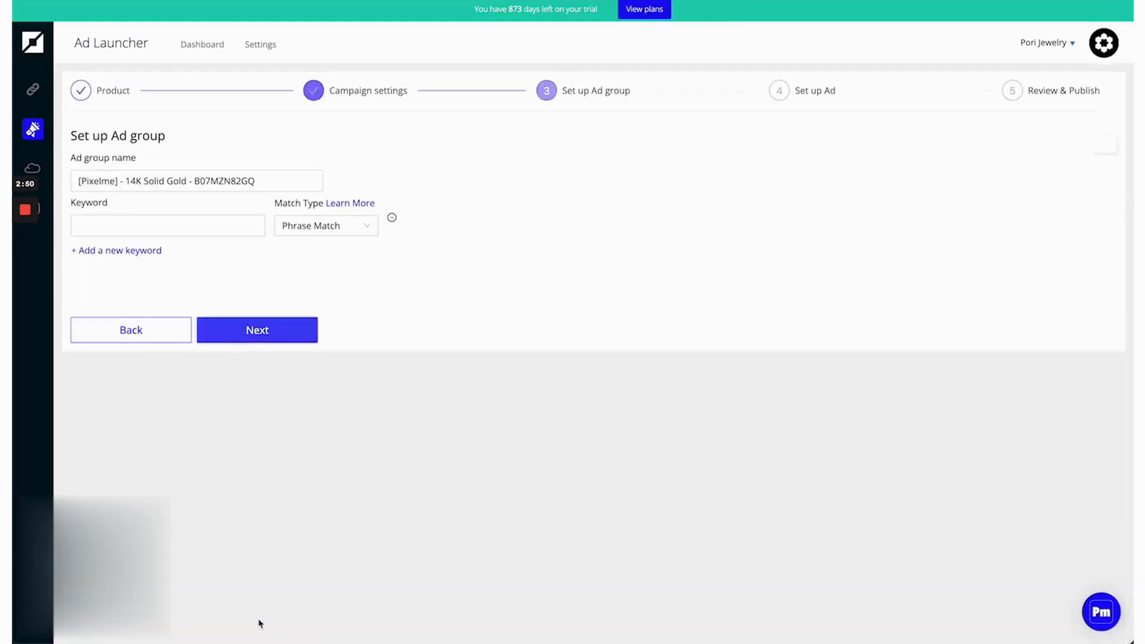
{"action": "left_click", "coordinate": [209, 224]}
{"action": "type", "text": "jewler"}
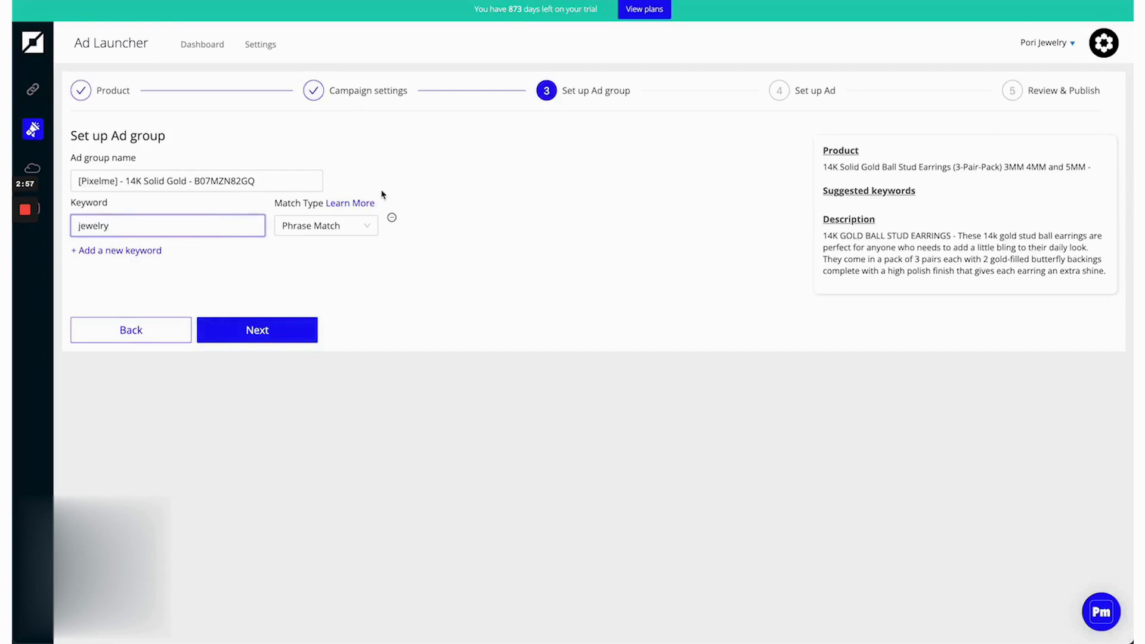
{"action": "key", "text": "ctrl+a"}
{"action": "type", "text": "earrings gold"}
{"action": "left_click", "coordinate": [236, 330]}
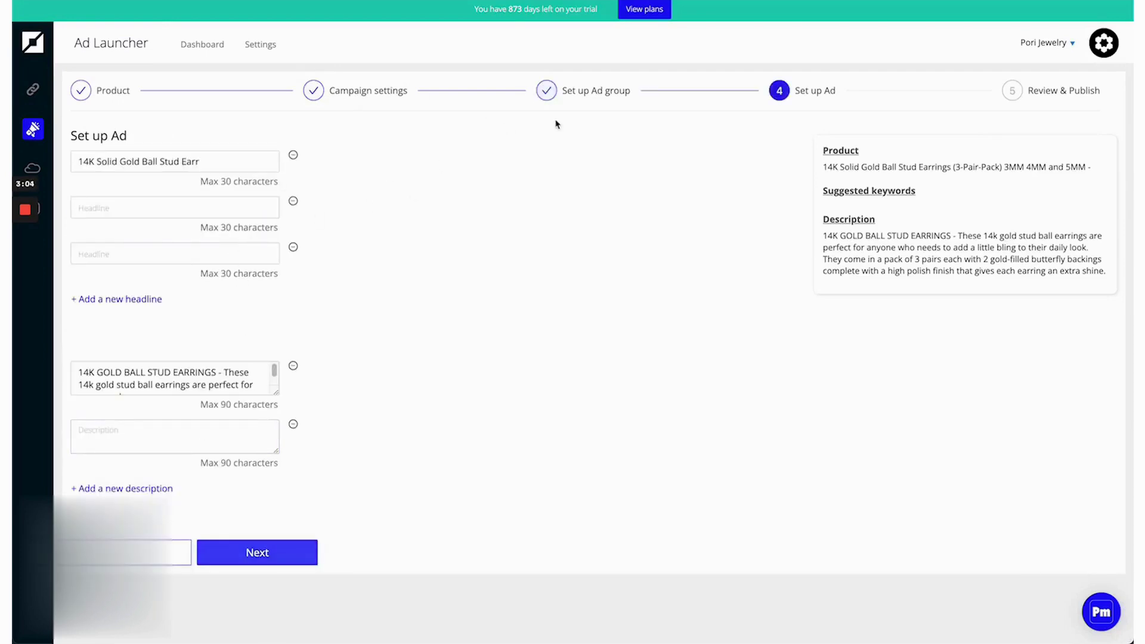
- Fix the first headline's last word, set the second to 'Headline' and the third to 'Headline 3'
{"action": "double_click", "coordinate": [222, 162]}
{"action": "type", "text": "Earri"}
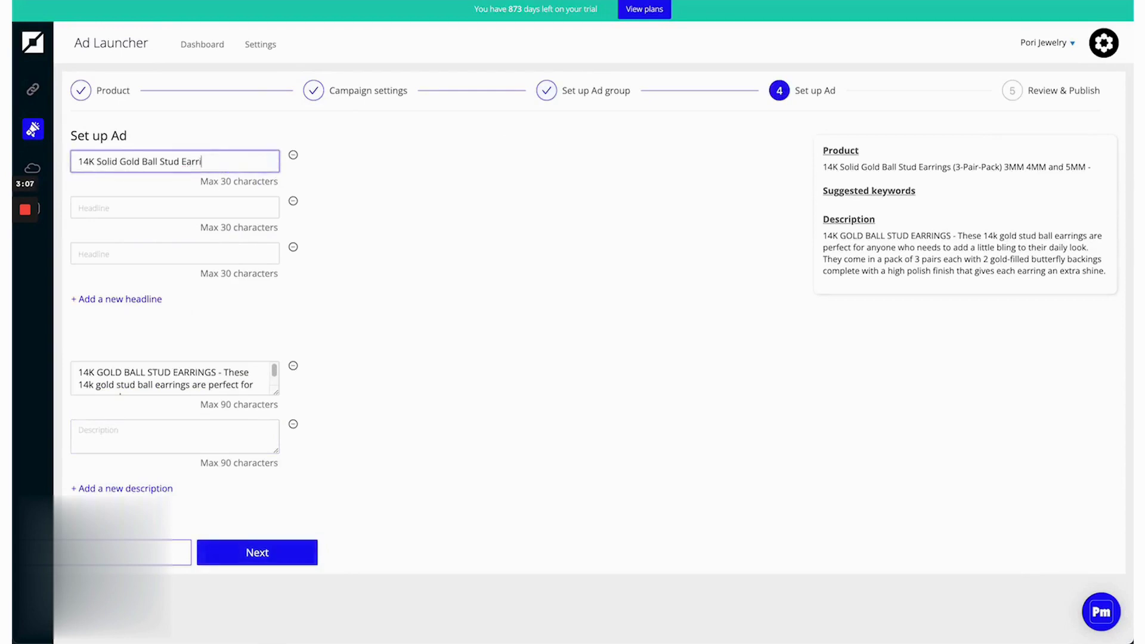
{"action": "type", "text": "d"}
{"action": "left_click", "coordinate": [174, 207]}
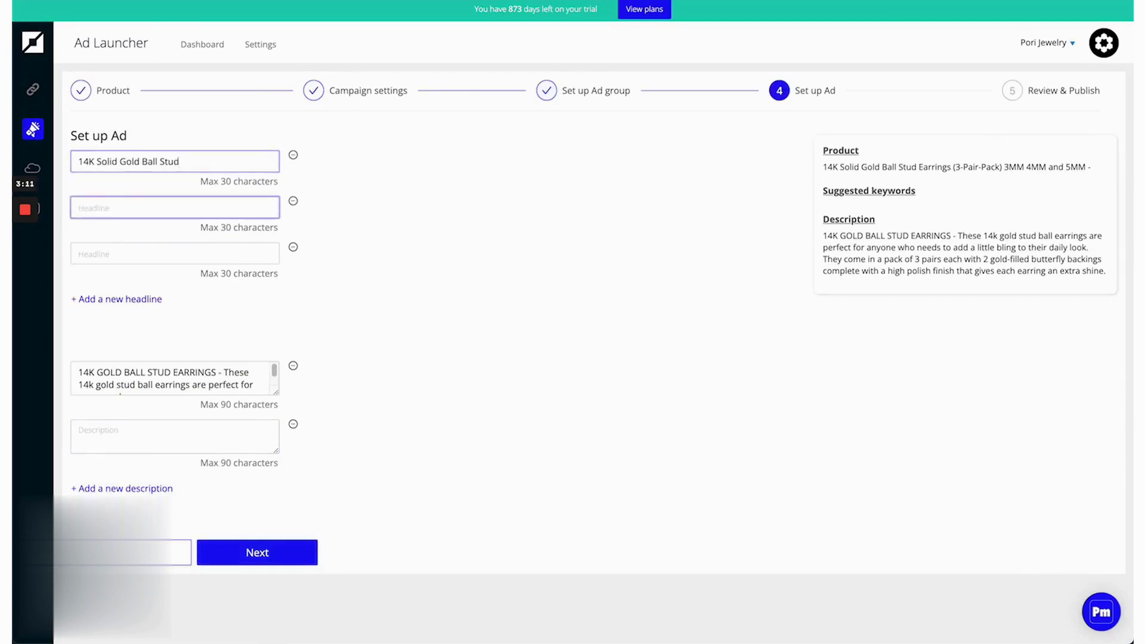
{"action": "type", "text": "HEADLINE"}
{"action": "key", "text": "BackSpace"}
{"action": "key", "text": "BackSpace"}
{"action": "key", "text": "BackSpace"}
{"action": "key", "text": "BackSpace"}
{"action": "key", "text": "BackSpace"}
{"action": "key", "text": "BackSpace"}
{"action": "key", "text": "BackSpace"}
{"action": "type", "text": "eadline"}
{"action": "key", "text": "Tab"}
{"action": "type", "text": "Headline 3"}
- Fill in Description 1 and copy it into Description 2, ending in 2
{"action": "triple_click", "coordinate": [200, 377]}
{"action": "type", "text": "Description 1"}
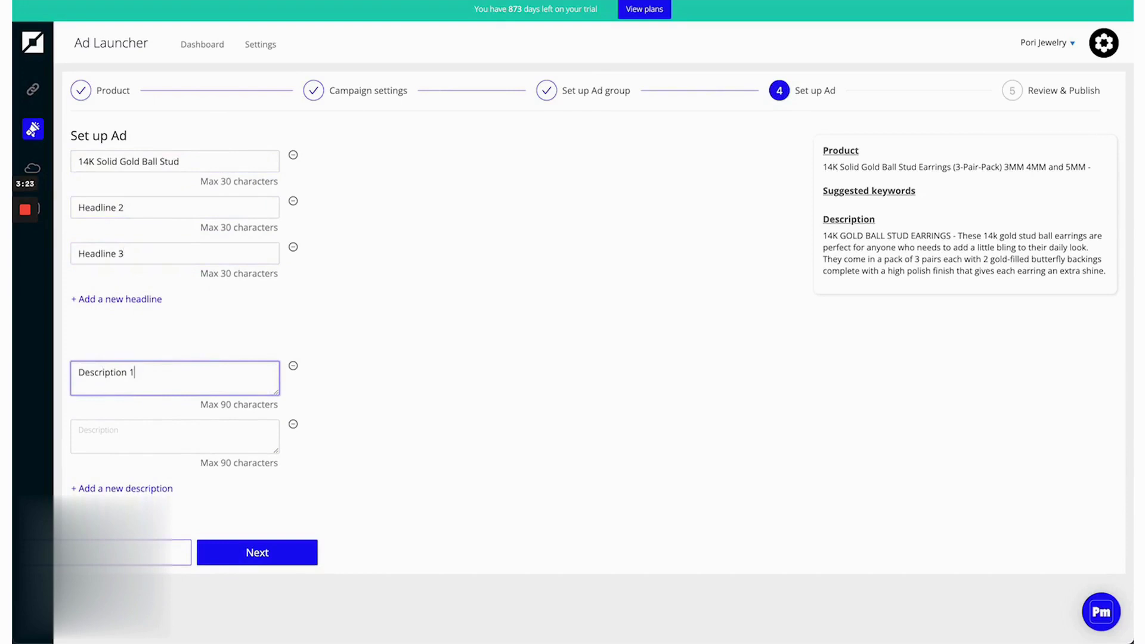
{"action": "key", "text": "ctrl+a"}
{"action": "key", "text": "ctrl+c"}
{"action": "key", "text": "Tab"}
{"action": "key", "text": "ctrl+v"}
{"action": "key", "text": "BackSpace"}
{"action": "type", "text": "2"}
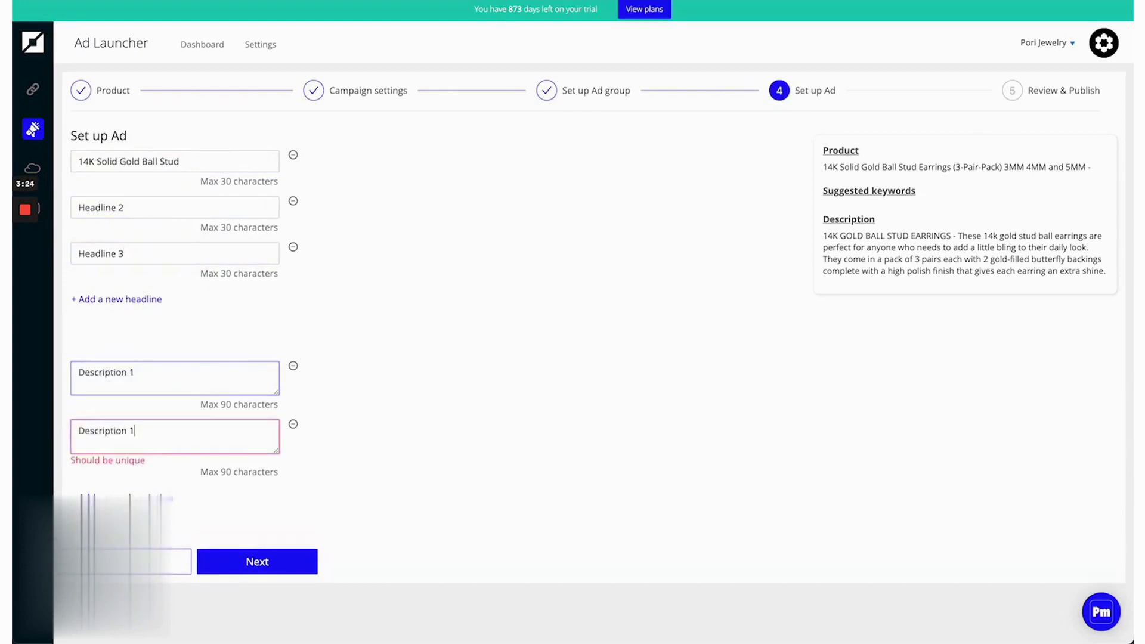
- Review the campaign, then return to the dashboard and open the gold stud earrings product
{"action": "left_click", "coordinate": [265, 556]}
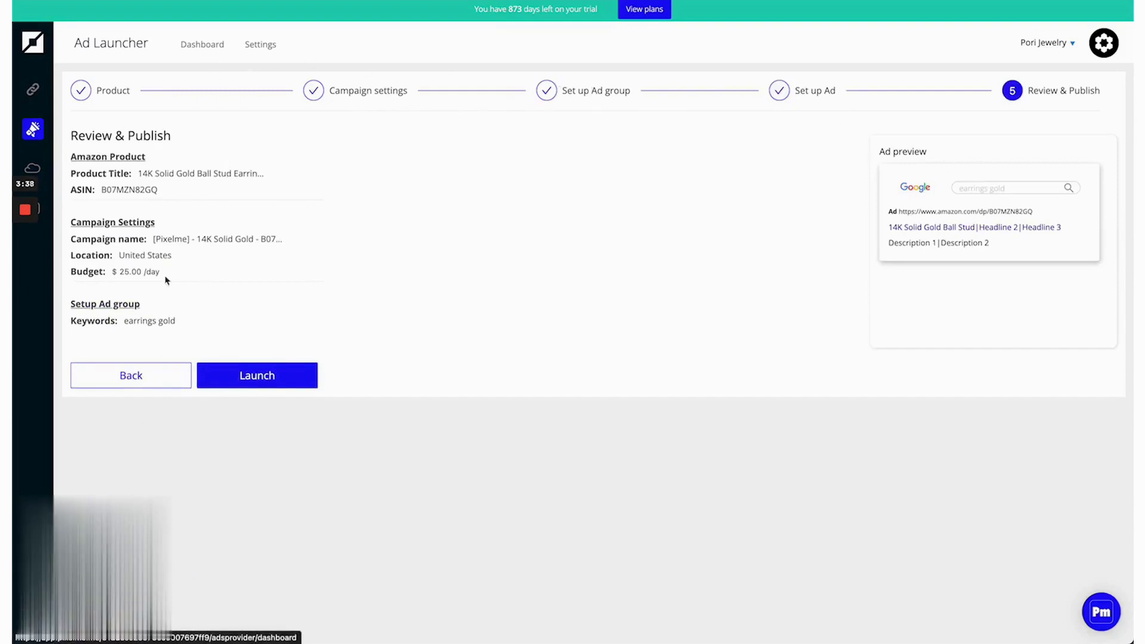
{"action": "left_click", "coordinate": [202, 47]}
{"action": "left_click", "coordinate": [324, 228]}
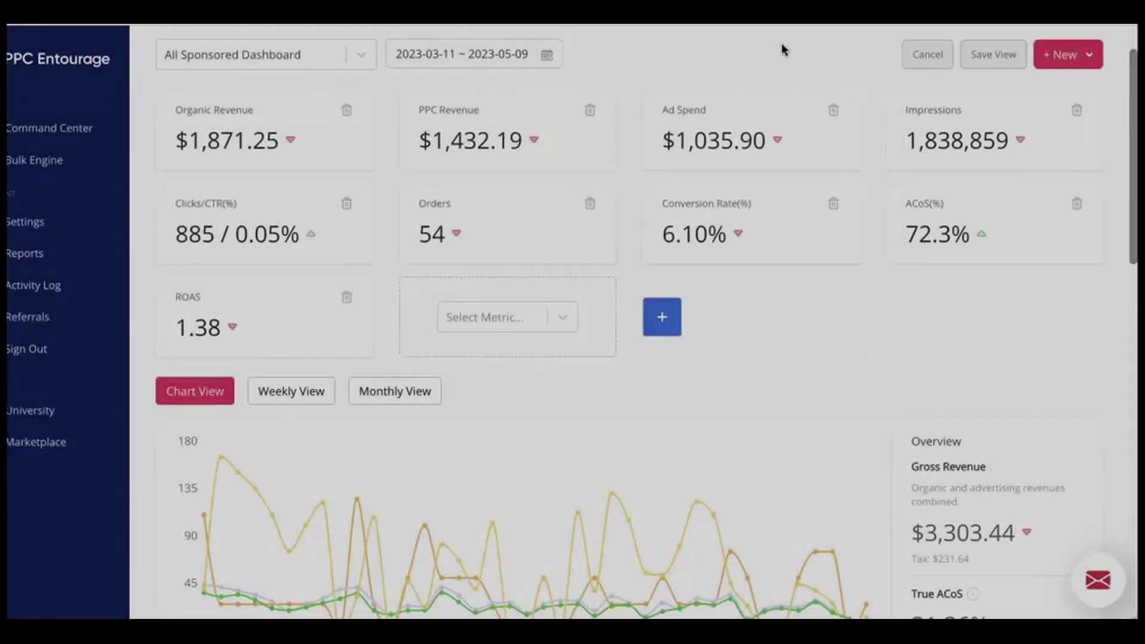
- Switch PPC Entourage's metrics to the Monthly View table and scroll down to My Campaigns
{"action": "scroll", "coordinate": [782, 46], "scroll_direction": "down", "scroll_amount": 3}
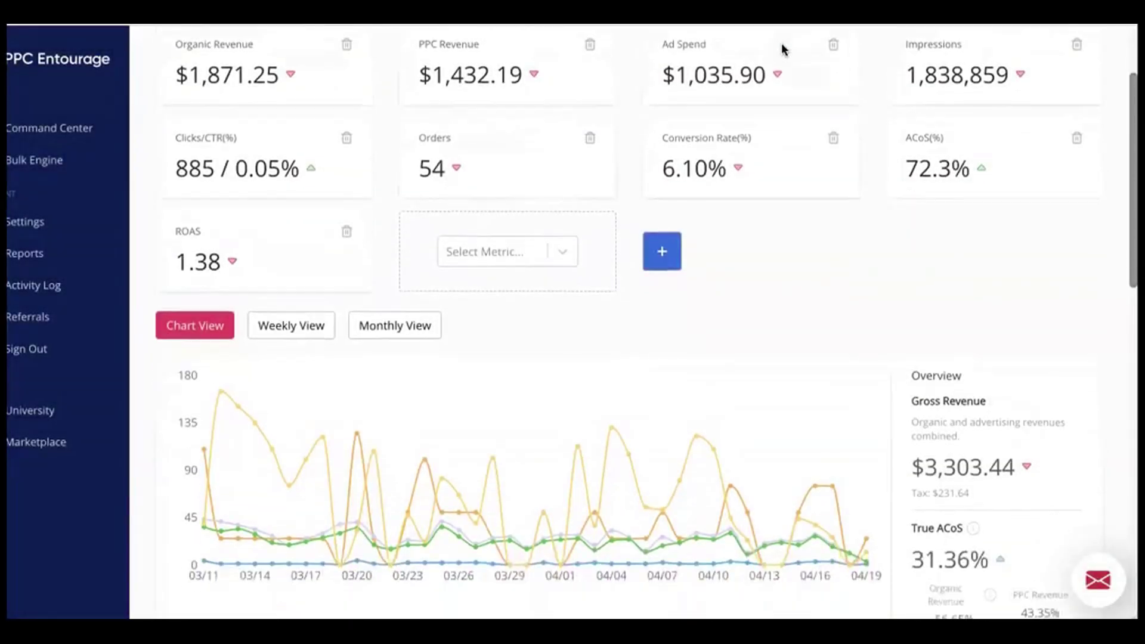
{"action": "scroll", "coordinate": [782, 48], "scroll_direction": "up", "scroll_amount": 1}
{"action": "left_click", "coordinate": [308, 234]}
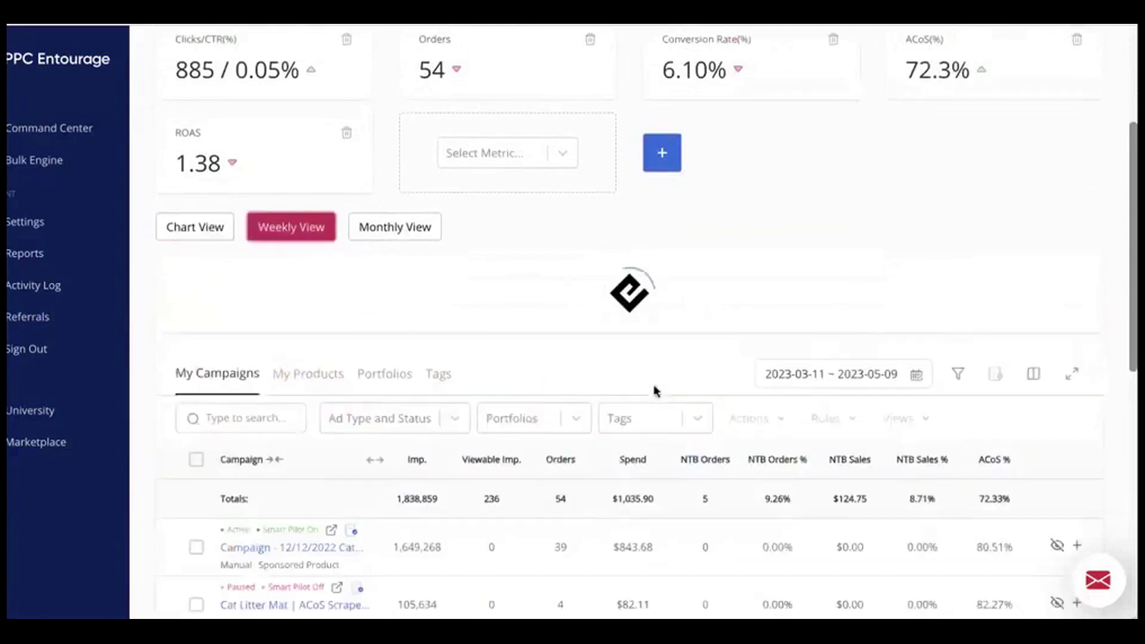
{"action": "scroll", "coordinate": [656, 391], "scroll_direction": "down", "scroll_amount": 1}
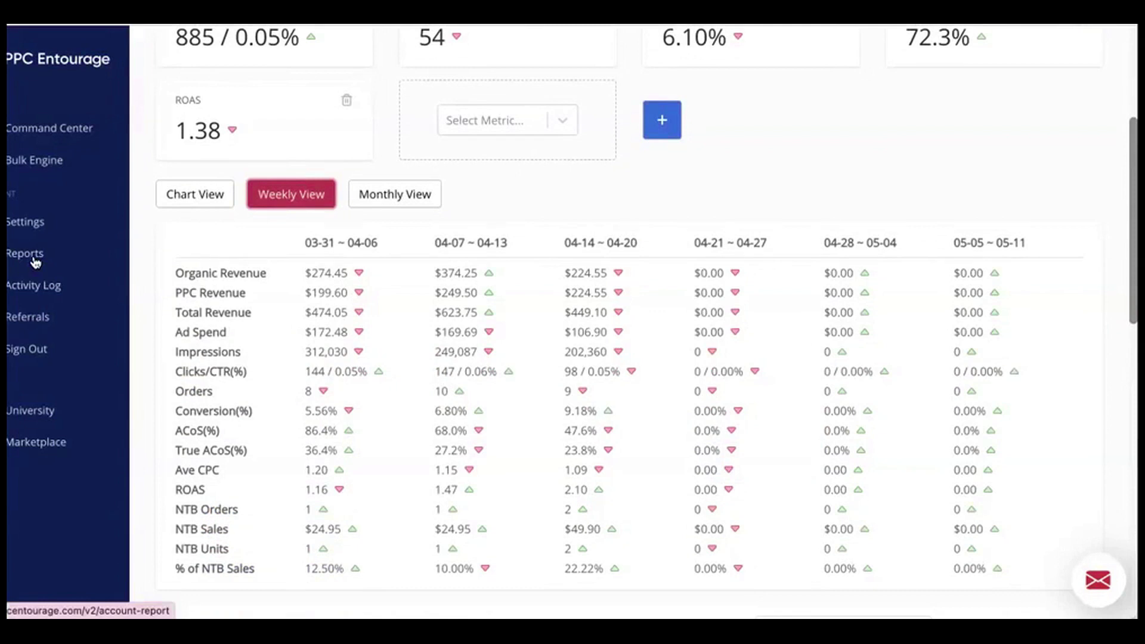
{"action": "left_click", "coordinate": [372, 202]}
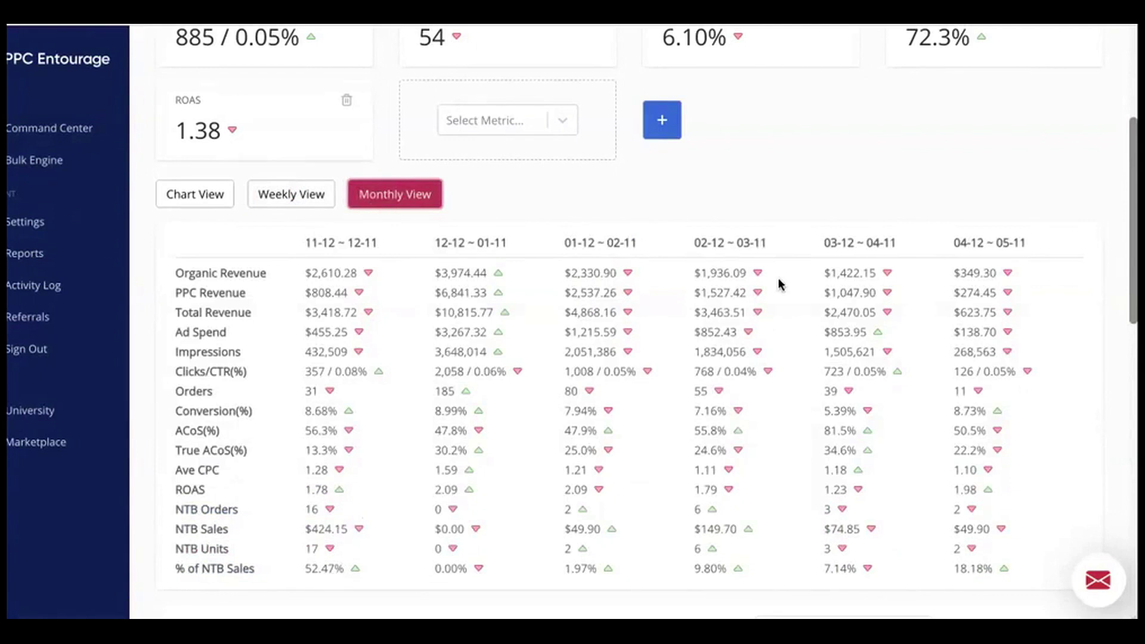
{"action": "left_click_drag", "start_coordinate": [1136, 294], "coordinate": [1118, 347]}
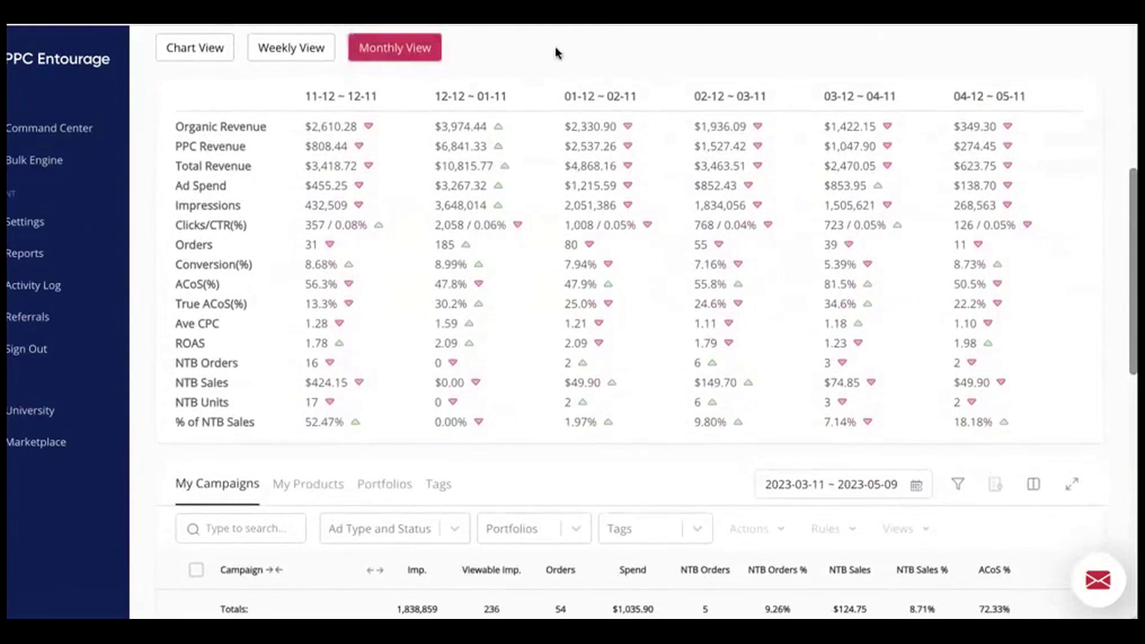
{"action": "scroll", "coordinate": [556, 52], "scroll_direction": "down", "scroll_amount": 6}
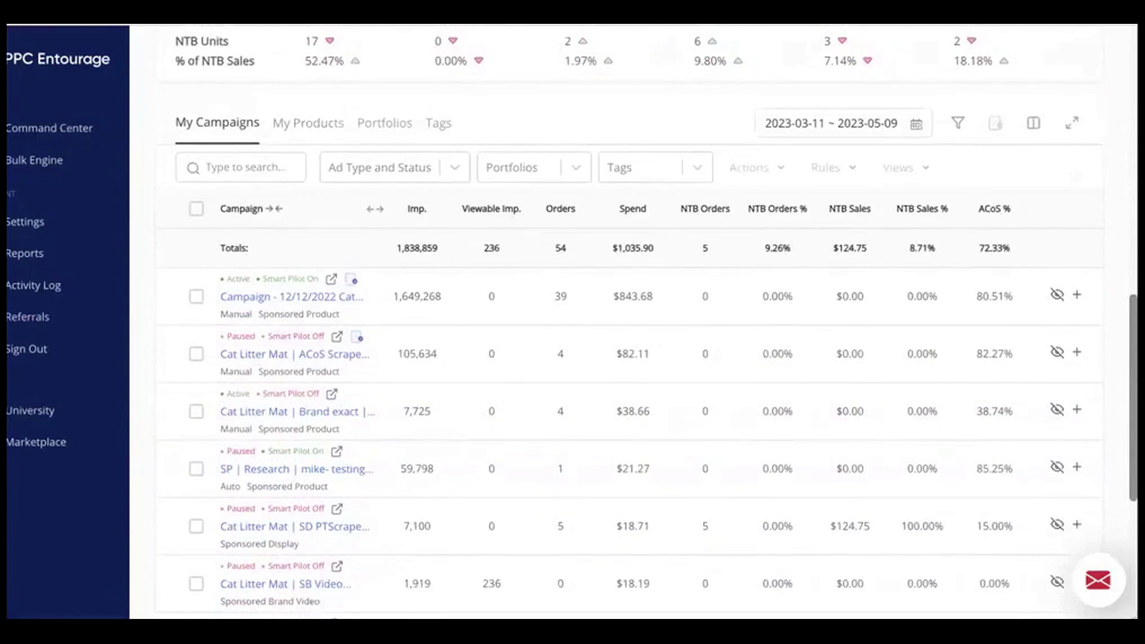
- Show the first campaign's trend sparklines and inspect its Spend chart
{"action": "left_click", "coordinate": [1058, 297]}
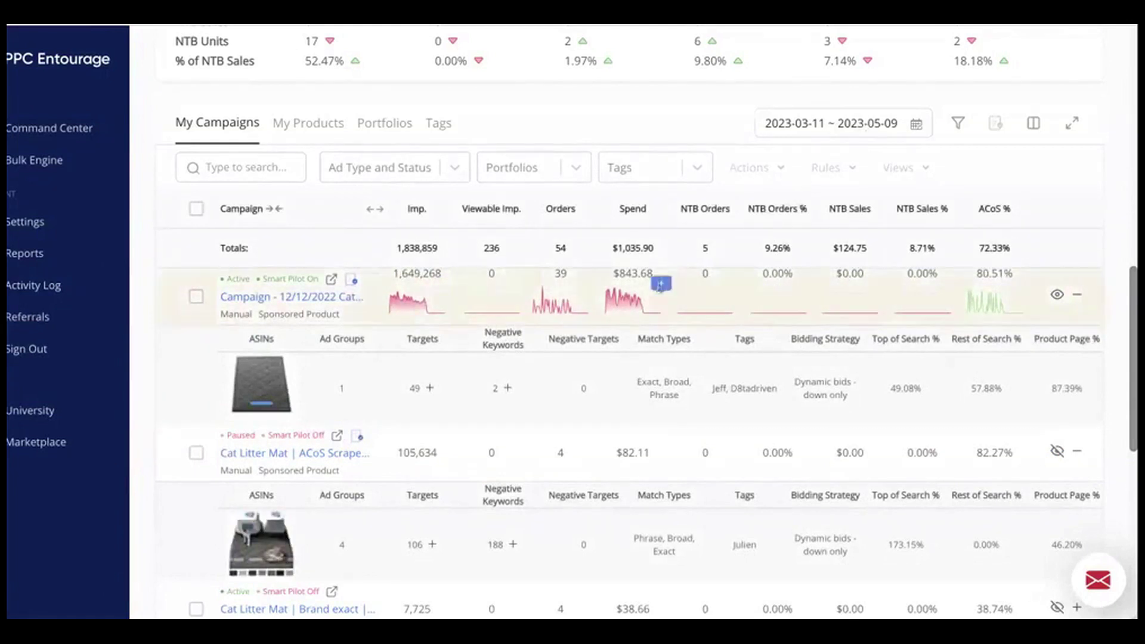
{"action": "left_click", "coordinate": [644, 295]}
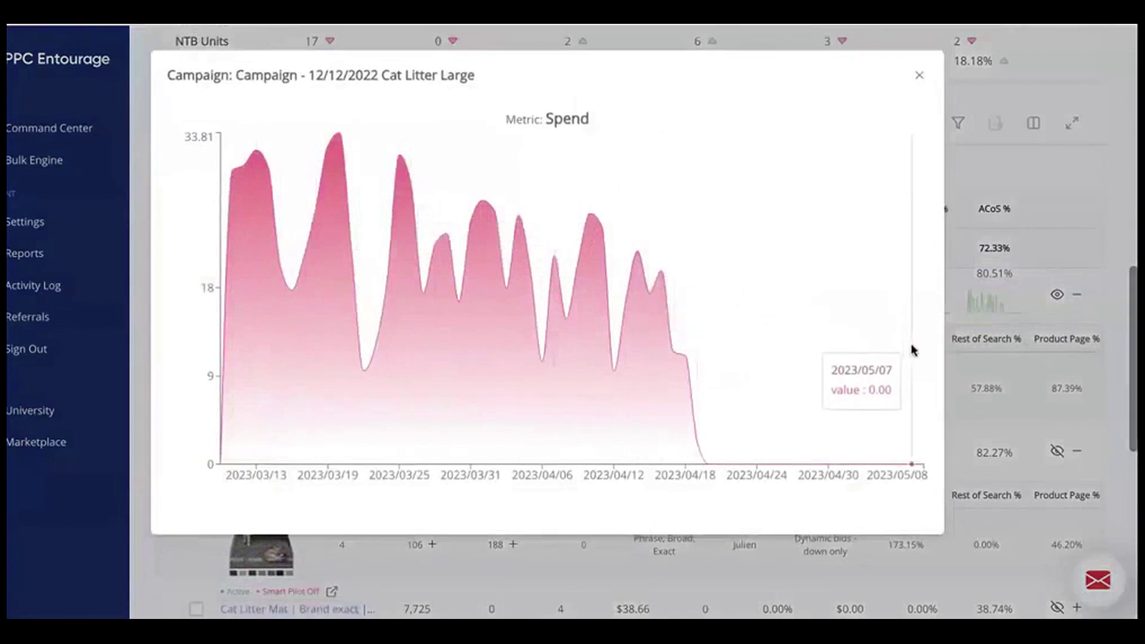
{"action": "left_click", "coordinate": [918, 78]}
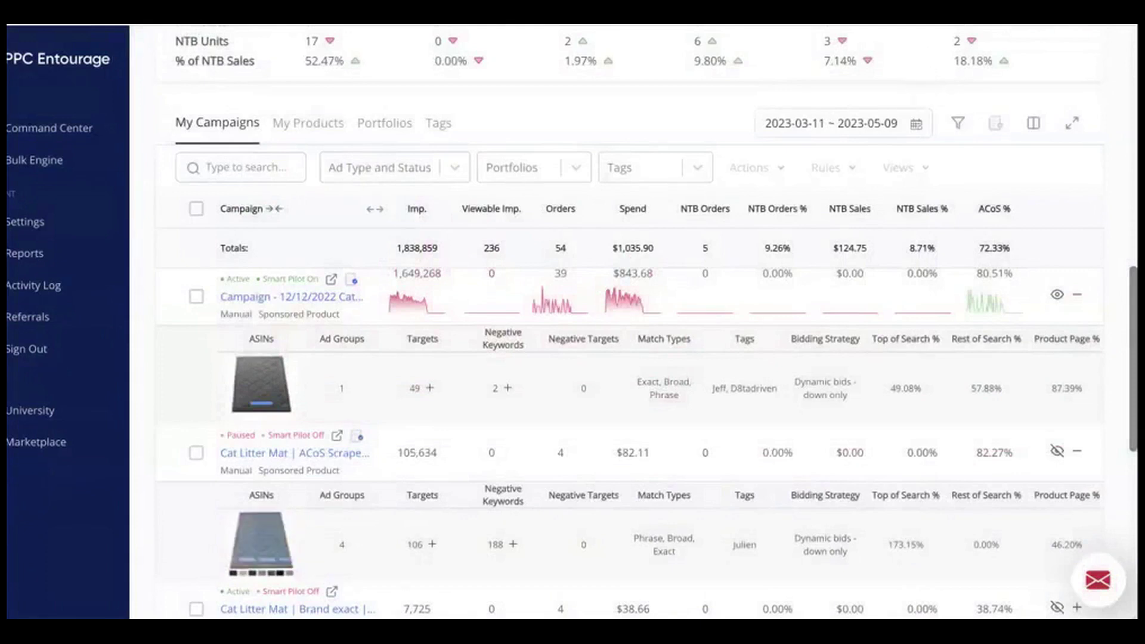
- Collapse both campaigns' detail panels and open the Table Columns Setting panel
{"action": "left_click", "coordinate": [1009, 294]}
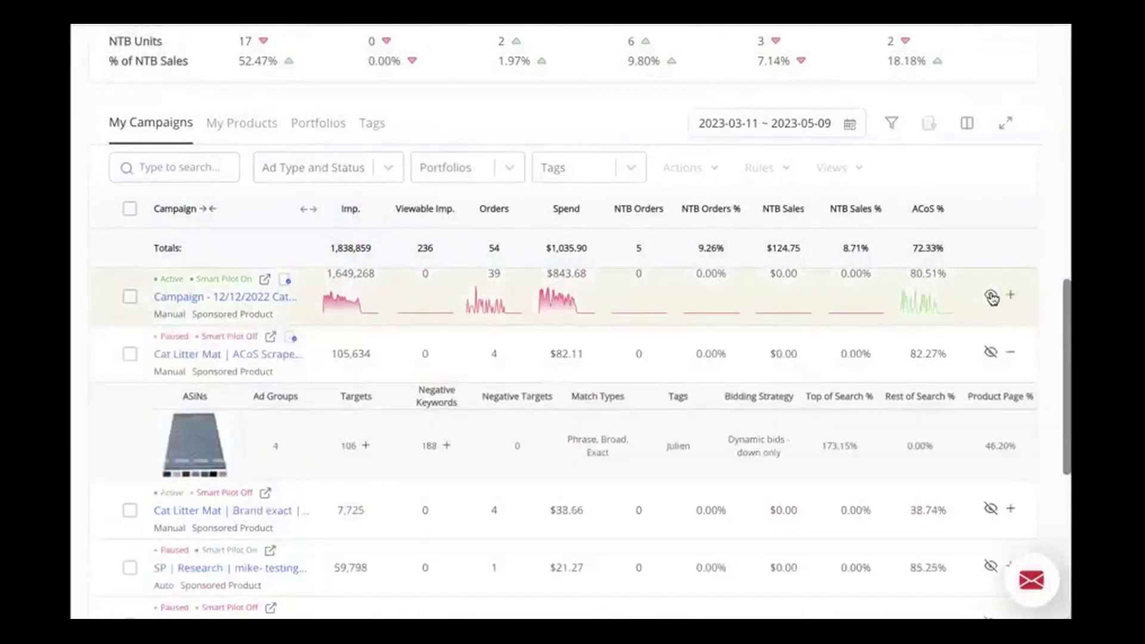
{"action": "left_click", "coordinate": [1009, 356]}
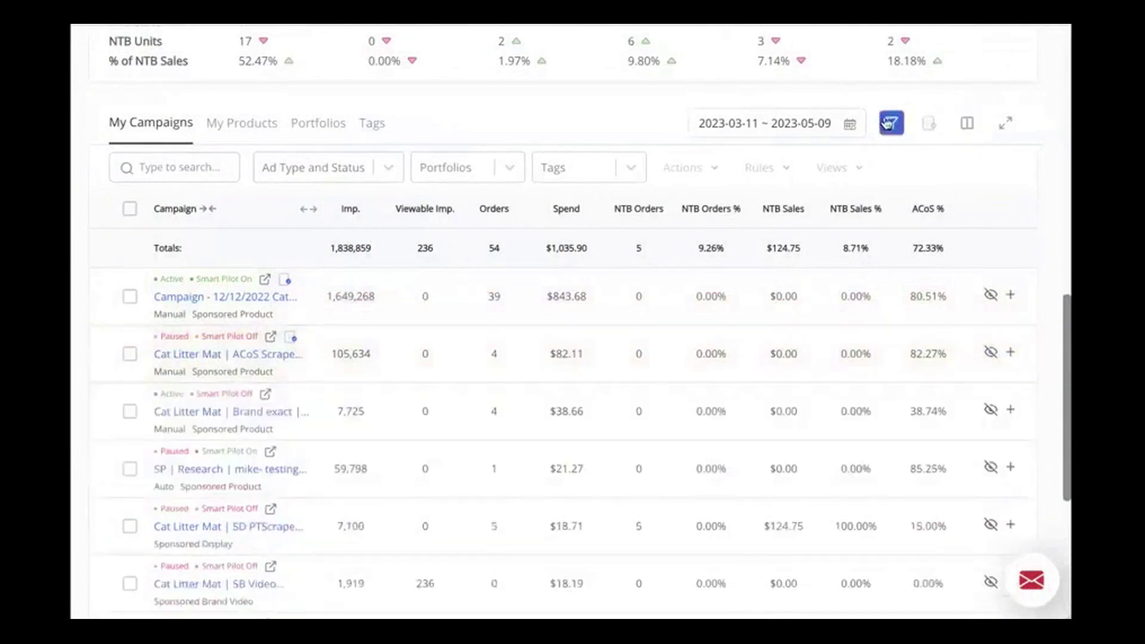
{"action": "left_click", "coordinate": [966, 123]}
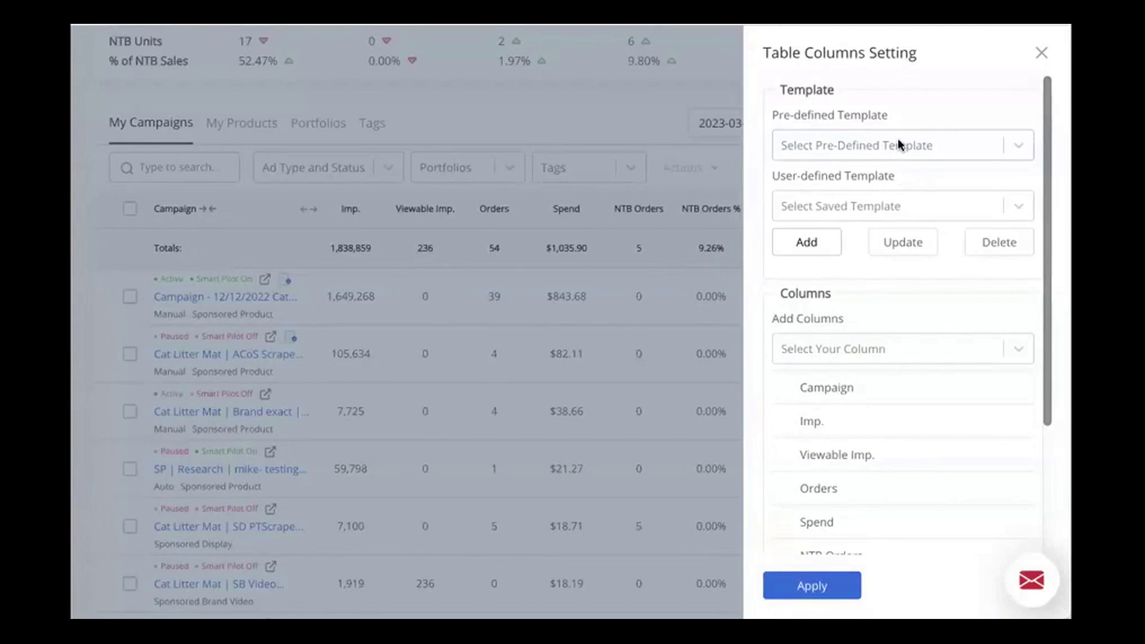
- Apply the Video Metrics column template, then the Funnel Metrics template, to the campaign table
{"action": "left_click", "coordinate": [955, 146]}
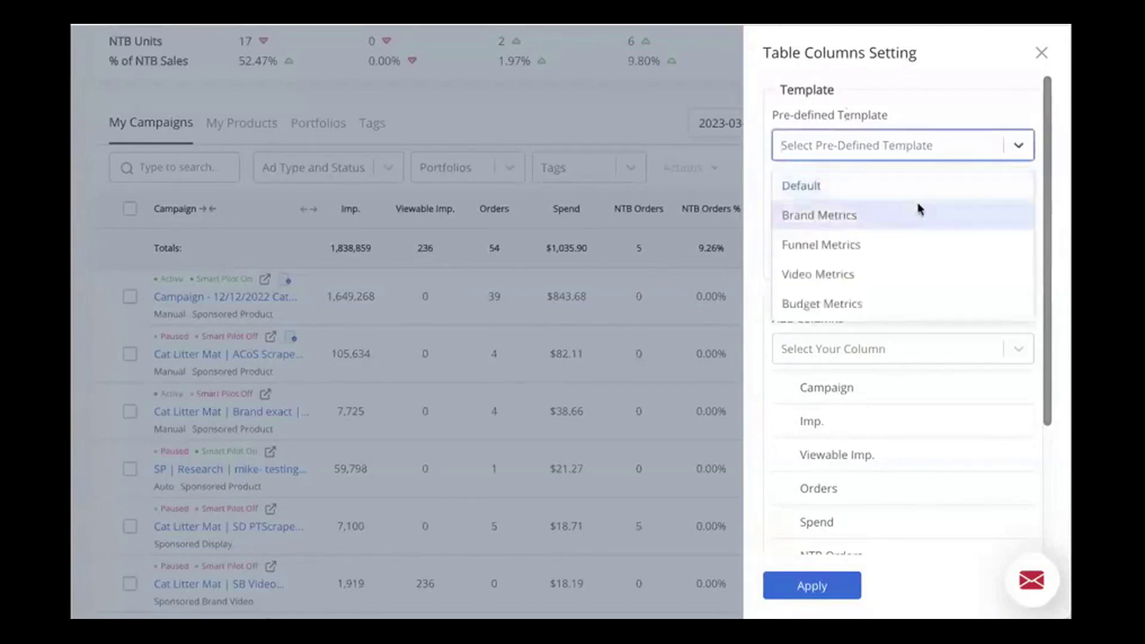
{"action": "left_click", "coordinate": [875, 273]}
{"action": "left_click", "coordinate": [814, 586]}
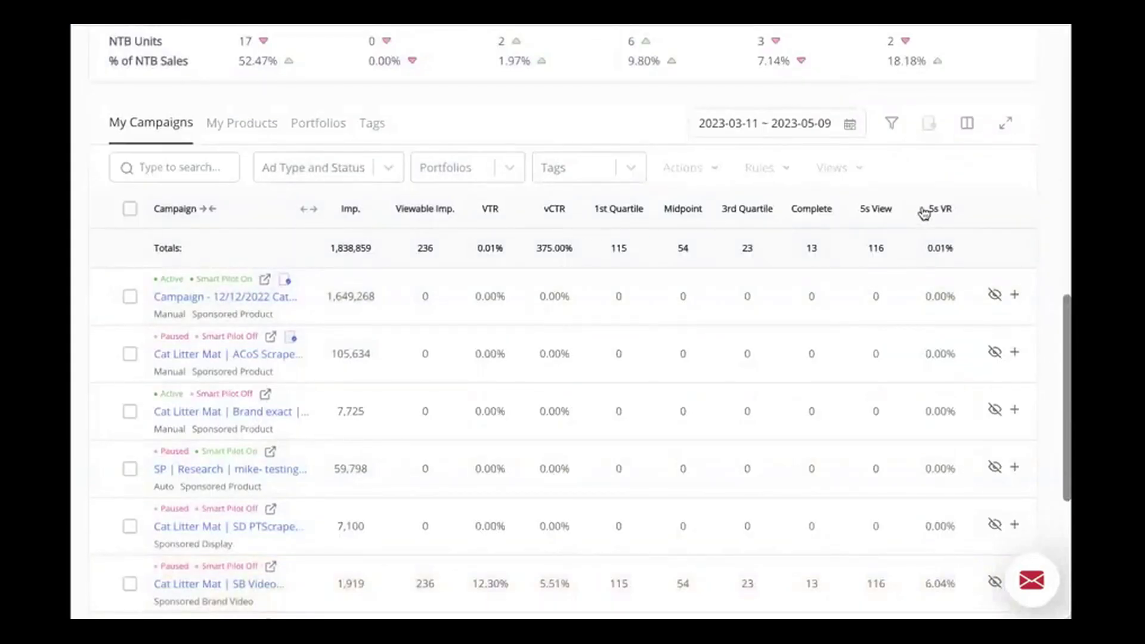
{"action": "left_click", "coordinate": [967, 124]}
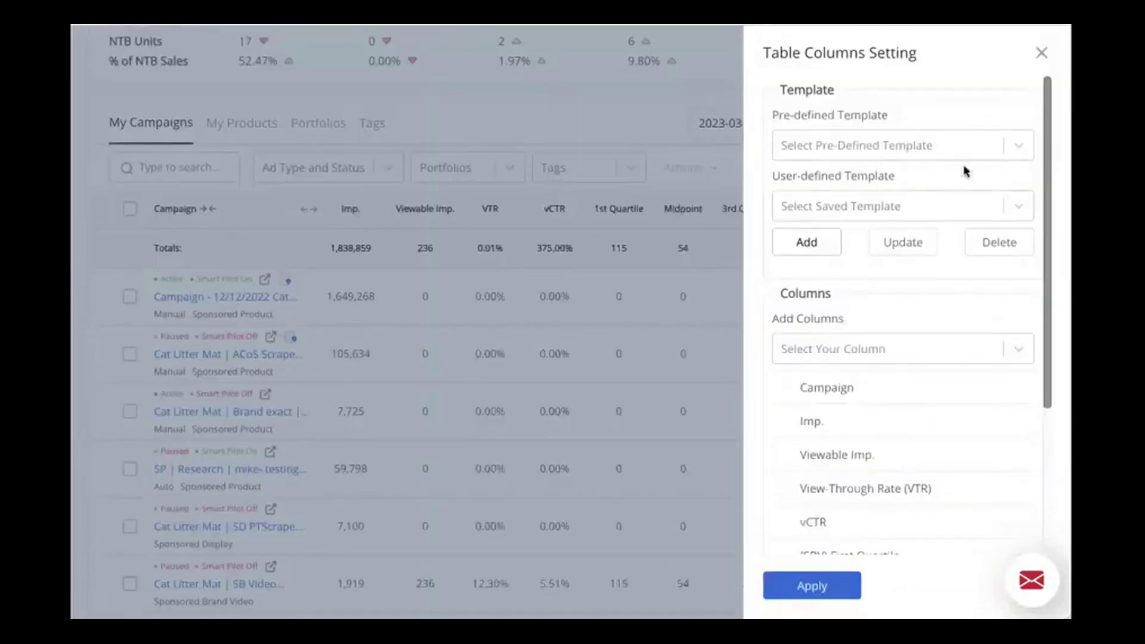
{"action": "left_click", "coordinate": [1015, 146]}
{"action": "left_click", "coordinate": [858, 244]}
{"action": "left_click", "coordinate": [822, 583]}
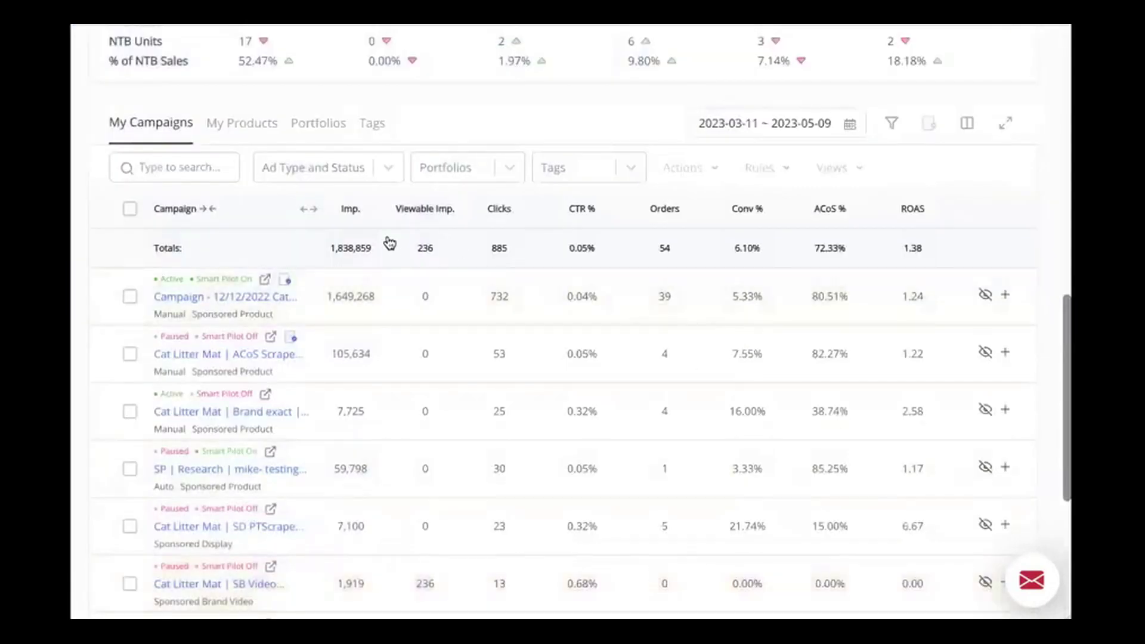
- Reorder the columns, moving Viewable Imp. above Imp. and Clicks higher, and browse the addable columns
{"action": "left_click", "coordinate": [966, 123]}
{"action": "left_click_drag", "start_coordinate": [782, 456], "coordinate": [781, 422]}
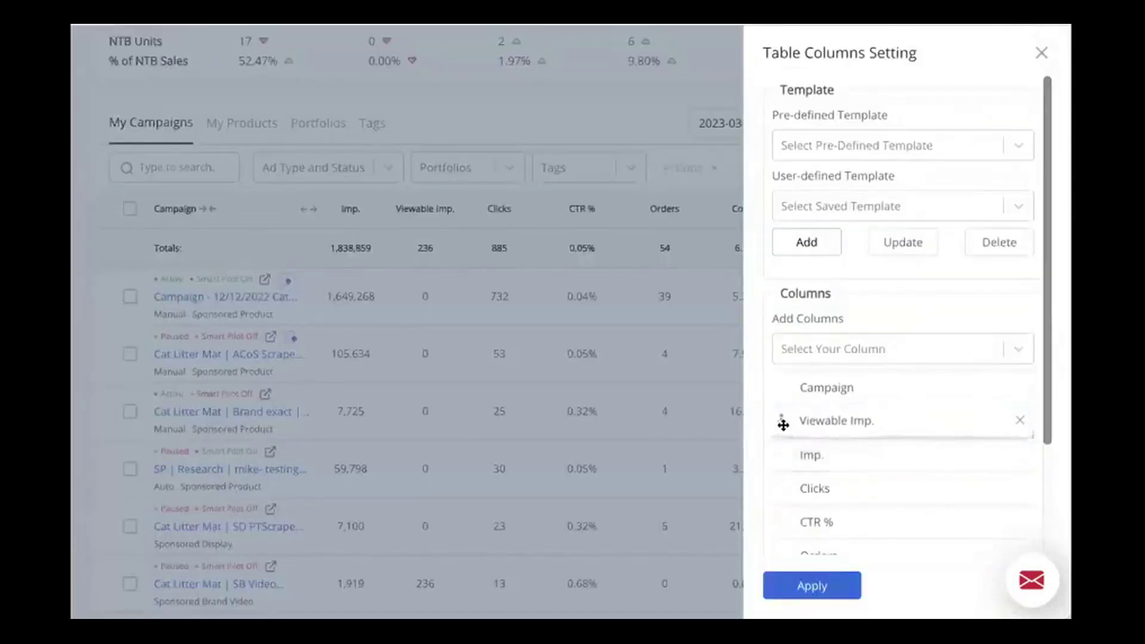
{"action": "left_click_drag", "start_coordinate": [782, 486], "coordinate": [784, 465]}
{"action": "left_click", "coordinate": [1013, 358]}
{"action": "scroll", "coordinate": [1015, 532], "scroll_direction": "down", "scroll_amount": 10}
{"action": "left_click", "coordinate": [836, 455]}
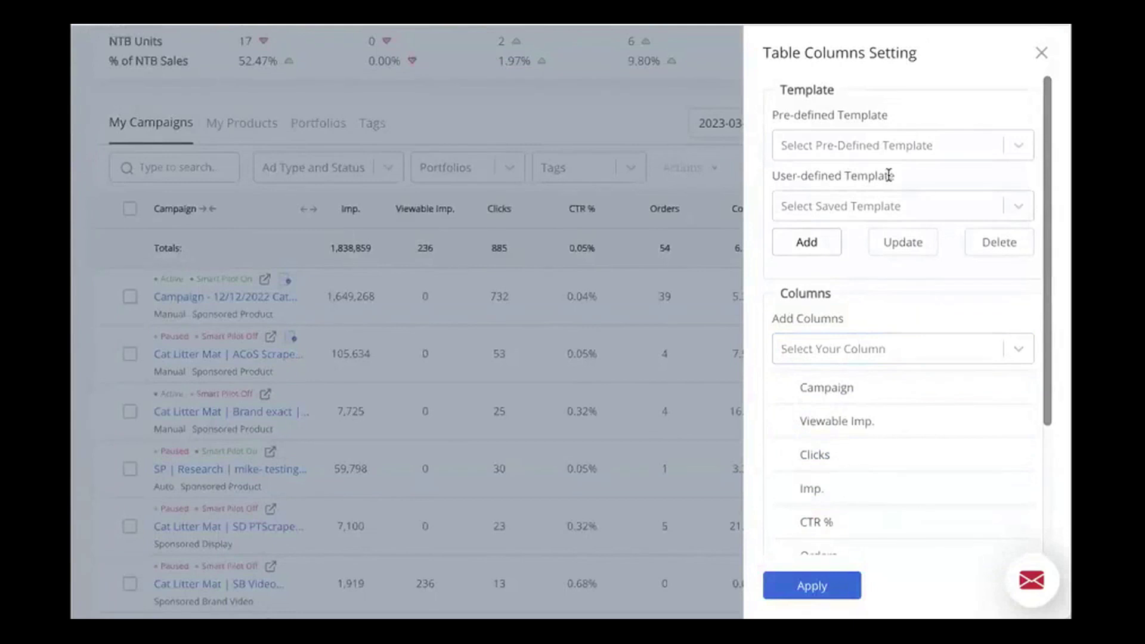
- Apply the Default column template, adding Target ACoS % and Daily Budget columns
{"action": "left_click", "coordinate": [1002, 196]}
{"action": "left_click", "coordinate": [978, 152]}
{"action": "left_click", "coordinate": [824, 182]}
{"action": "left_click", "coordinate": [806, 585]}
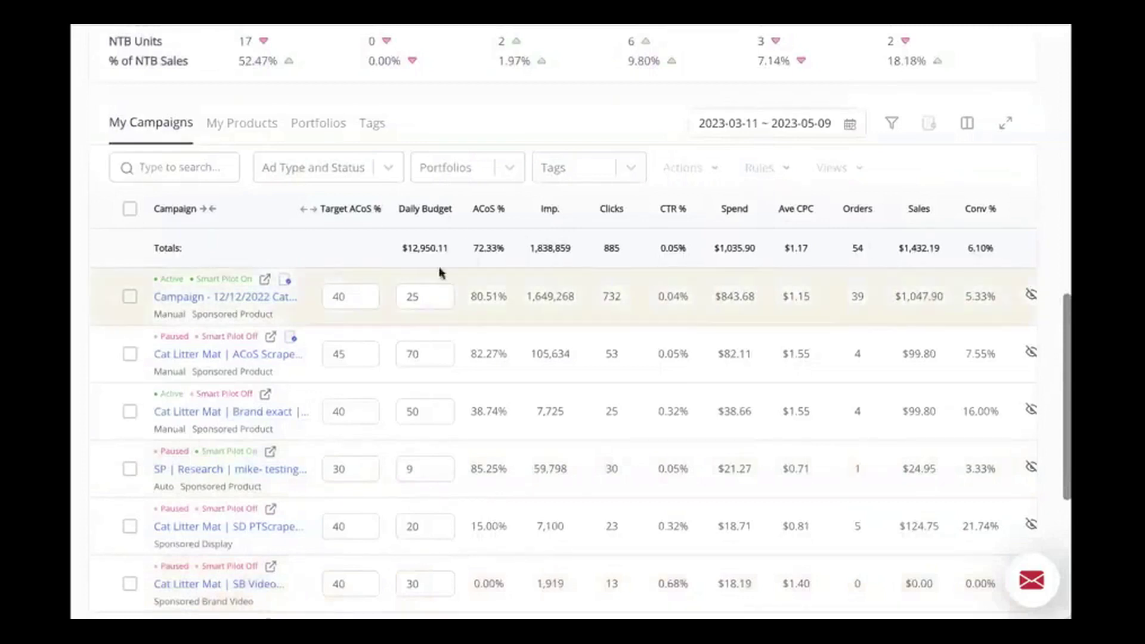
- View the first campaign's Ave CPC sparkline chart, then widen the Campaign column to show full names
{"action": "left_click", "coordinate": [1031, 298]}
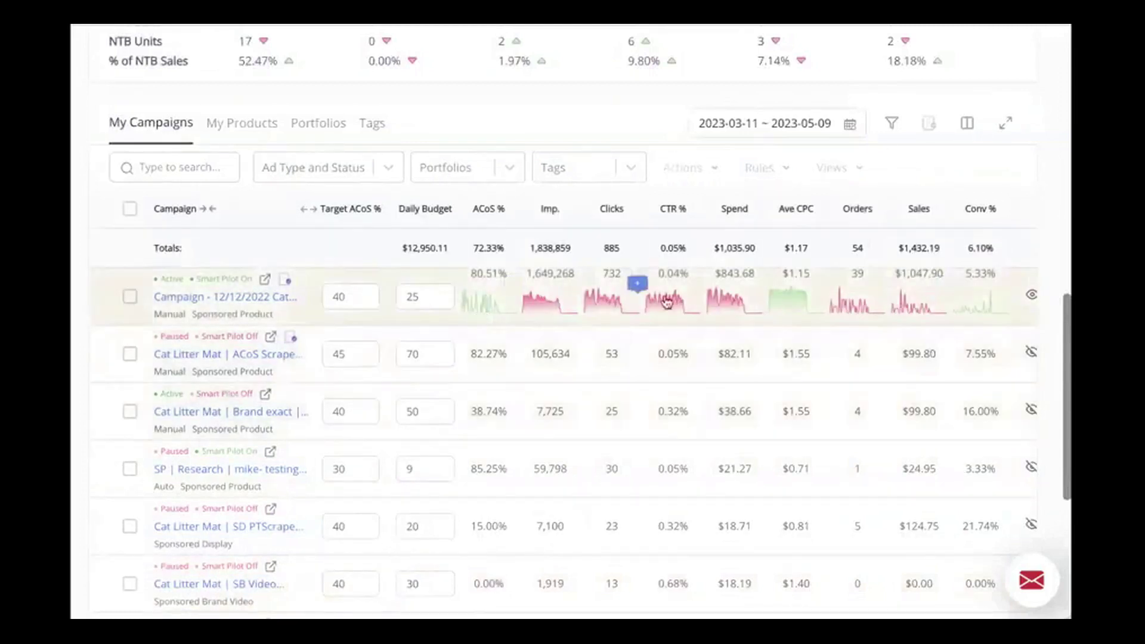
{"action": "left_click", "coordinate": [794, 291]}
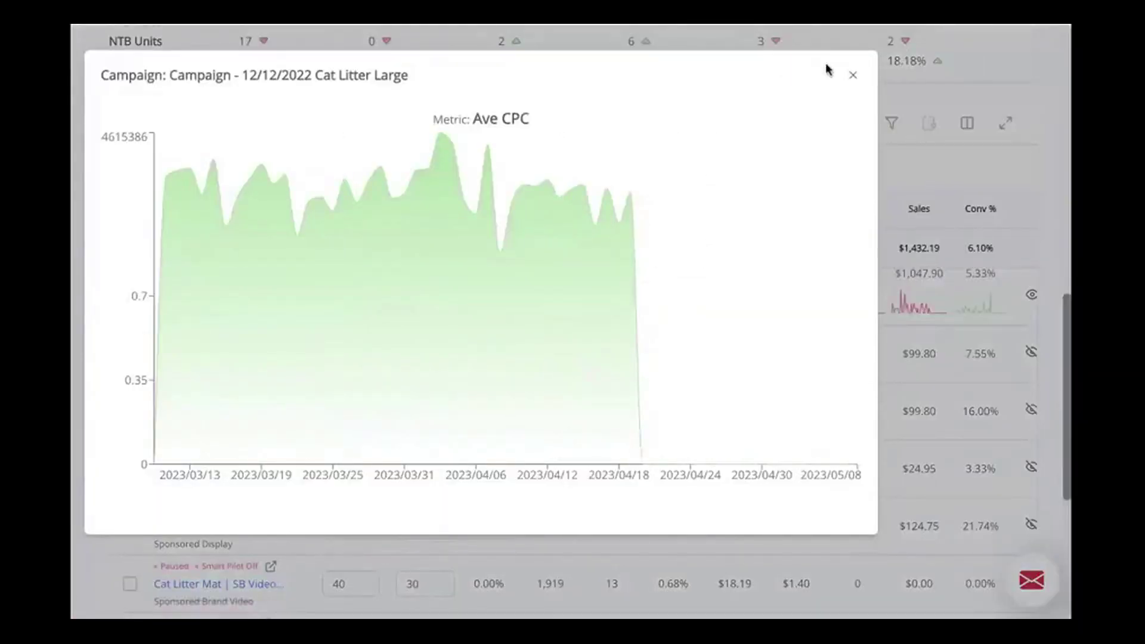
{"action": "left_click", "coordinate": [853, 75]}
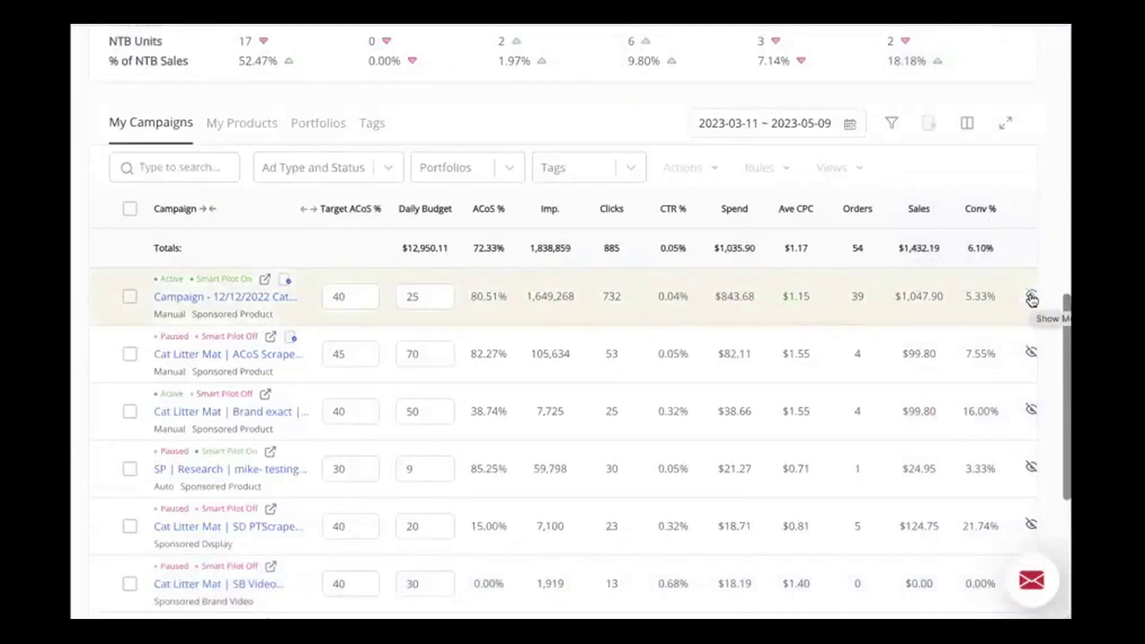
{"action": "left_click_drag", "start_coordinate": [309, 205], "coordinate": [381, 251]}
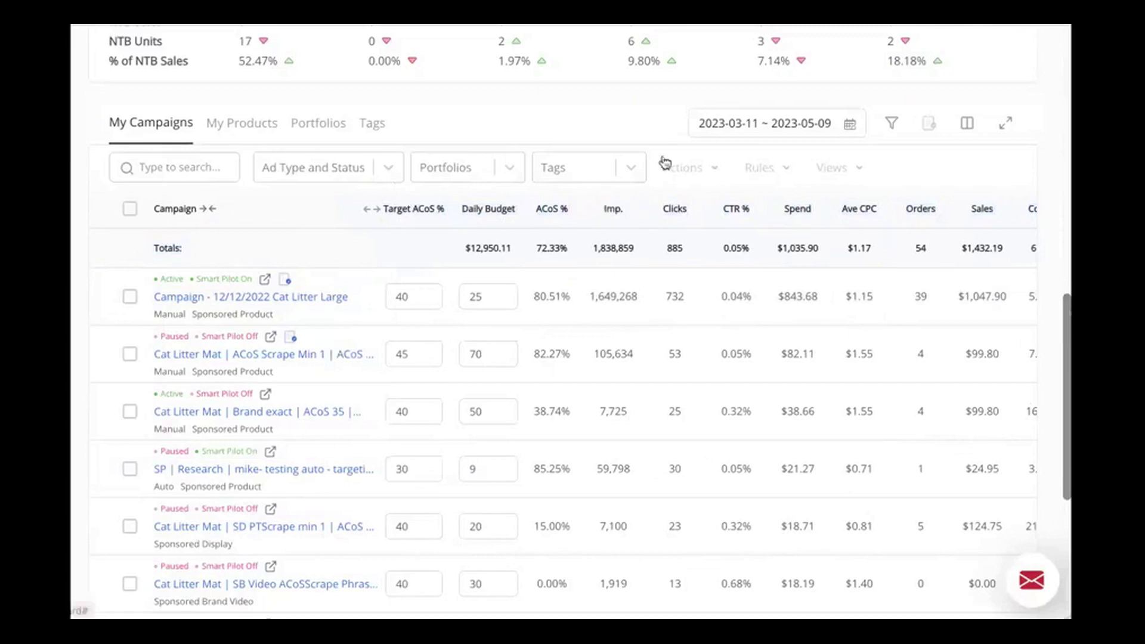
- Open Campaign Table Filters and set 'Campaigns with' to Broad Match and Active Placement Modifiers
{"action": "left_click", "coordinate": [891, 123]}
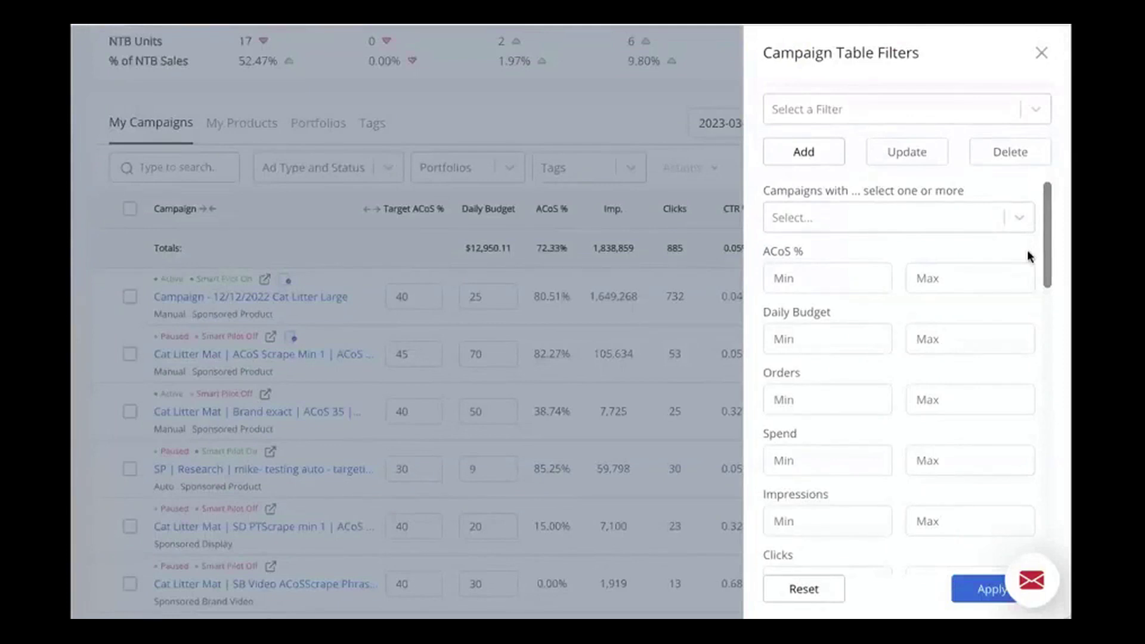
{"action": "left_click", "coordinate": [1019, 220]}
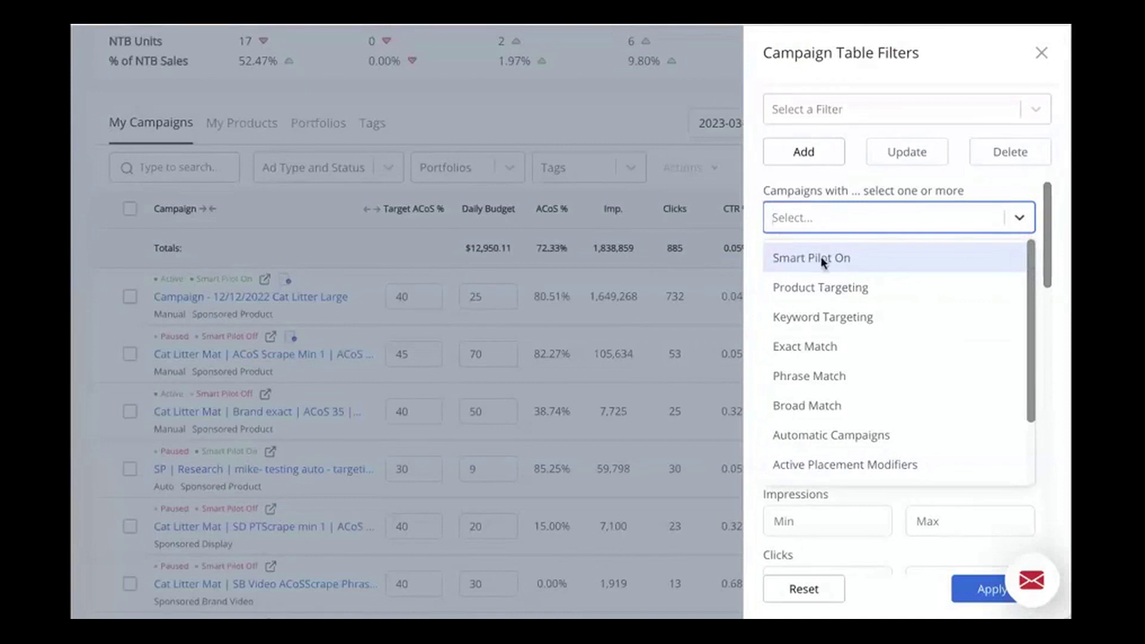
{"action": "left_click", "coordinate": [799, 405]}
{"action": "left_click", "coordinate": [890, 226]}
{"action": "left_click", "coordinate": [854, 438]}
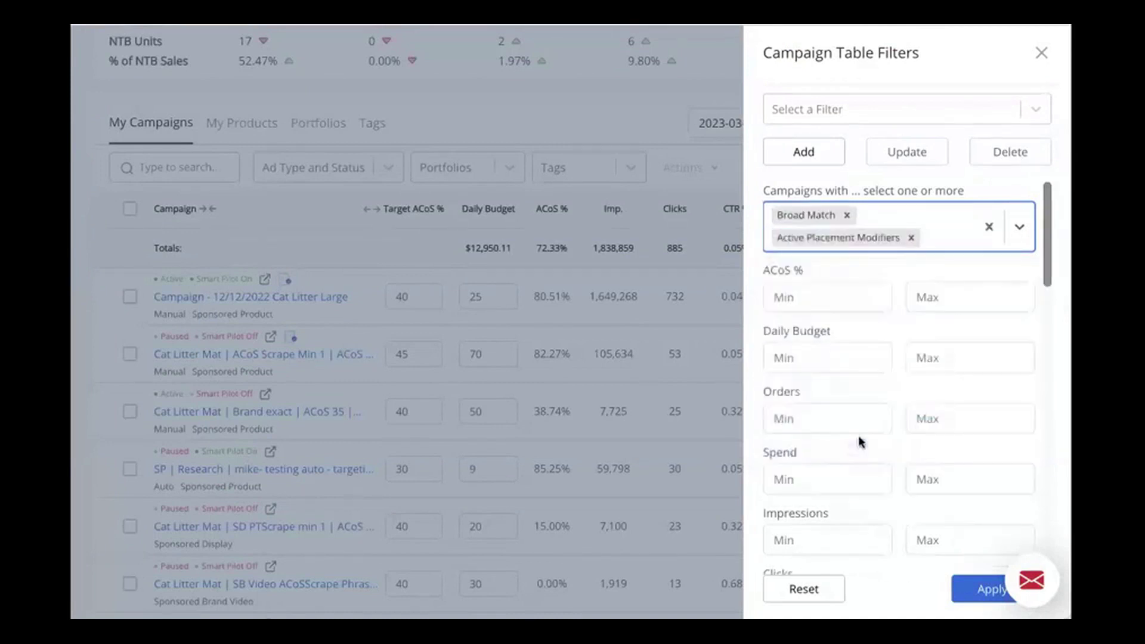